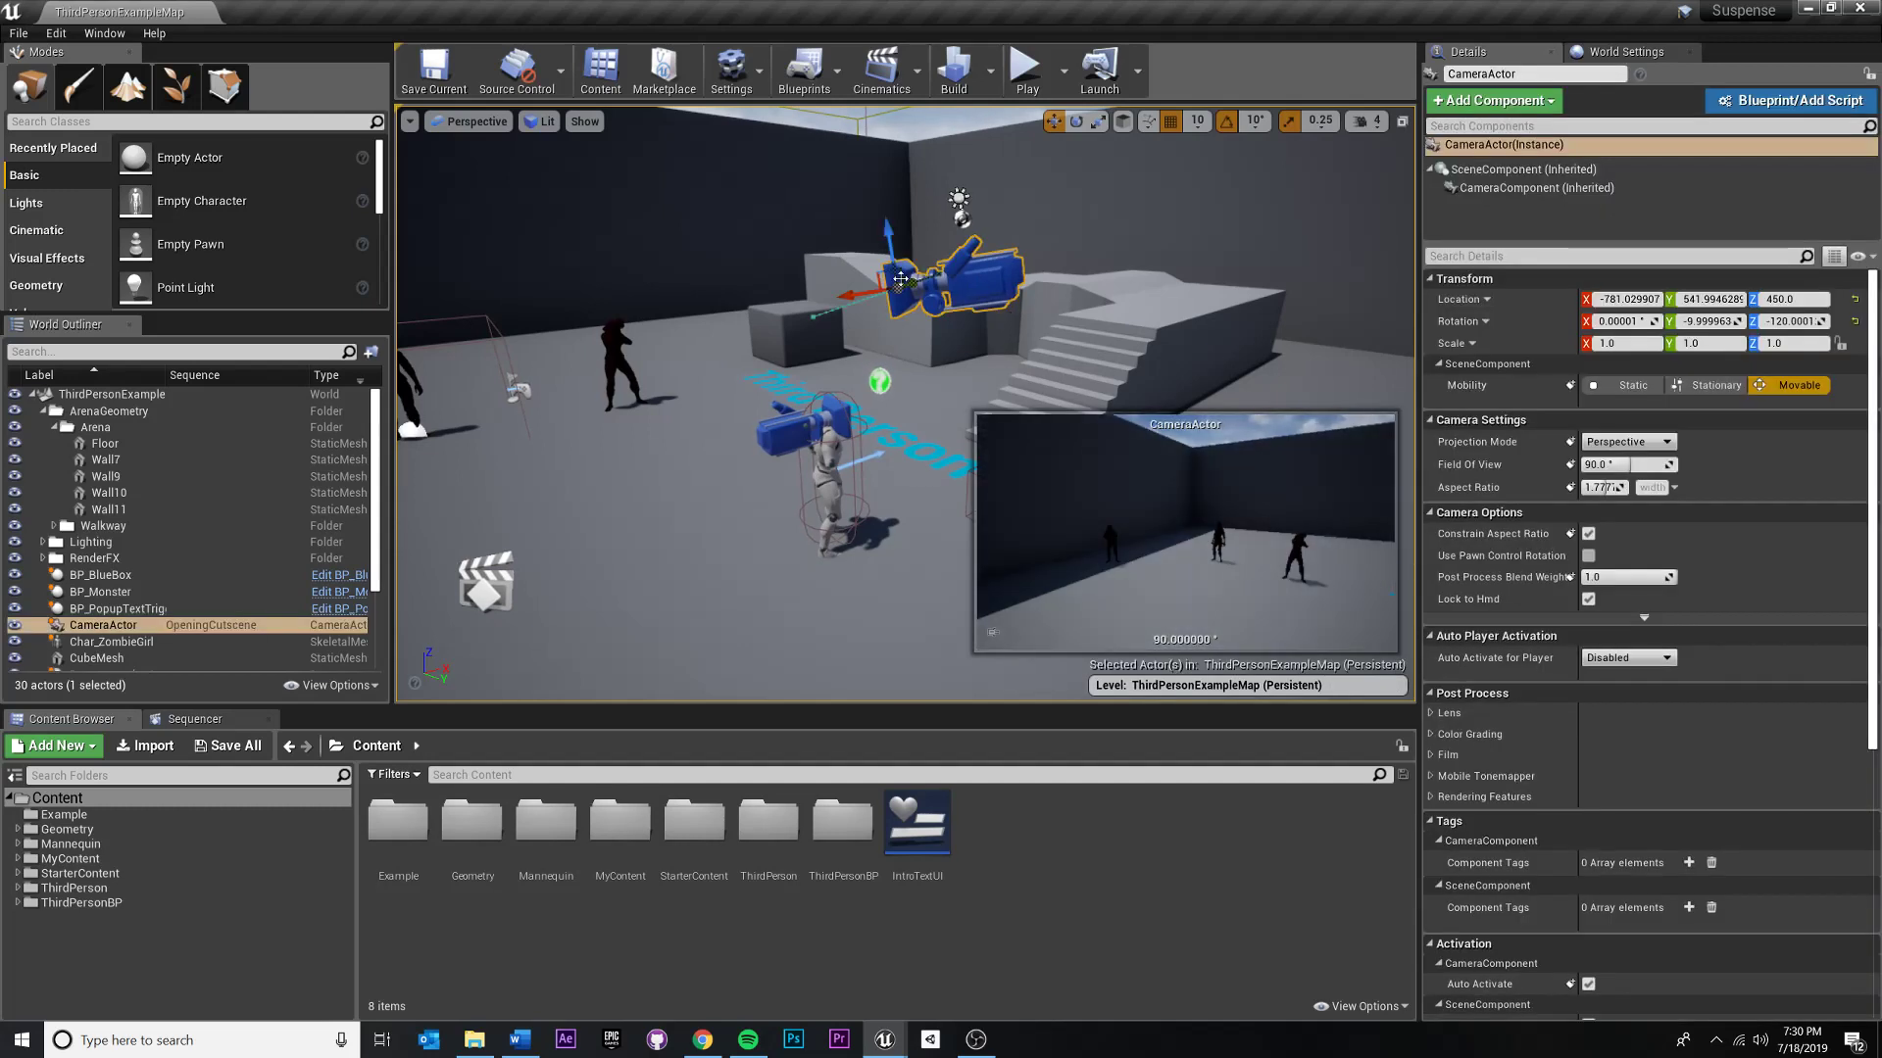
- Play the level in the editor to preview its opening text, and stop the simulation
right_click_drag(783, 316, 749, 321)
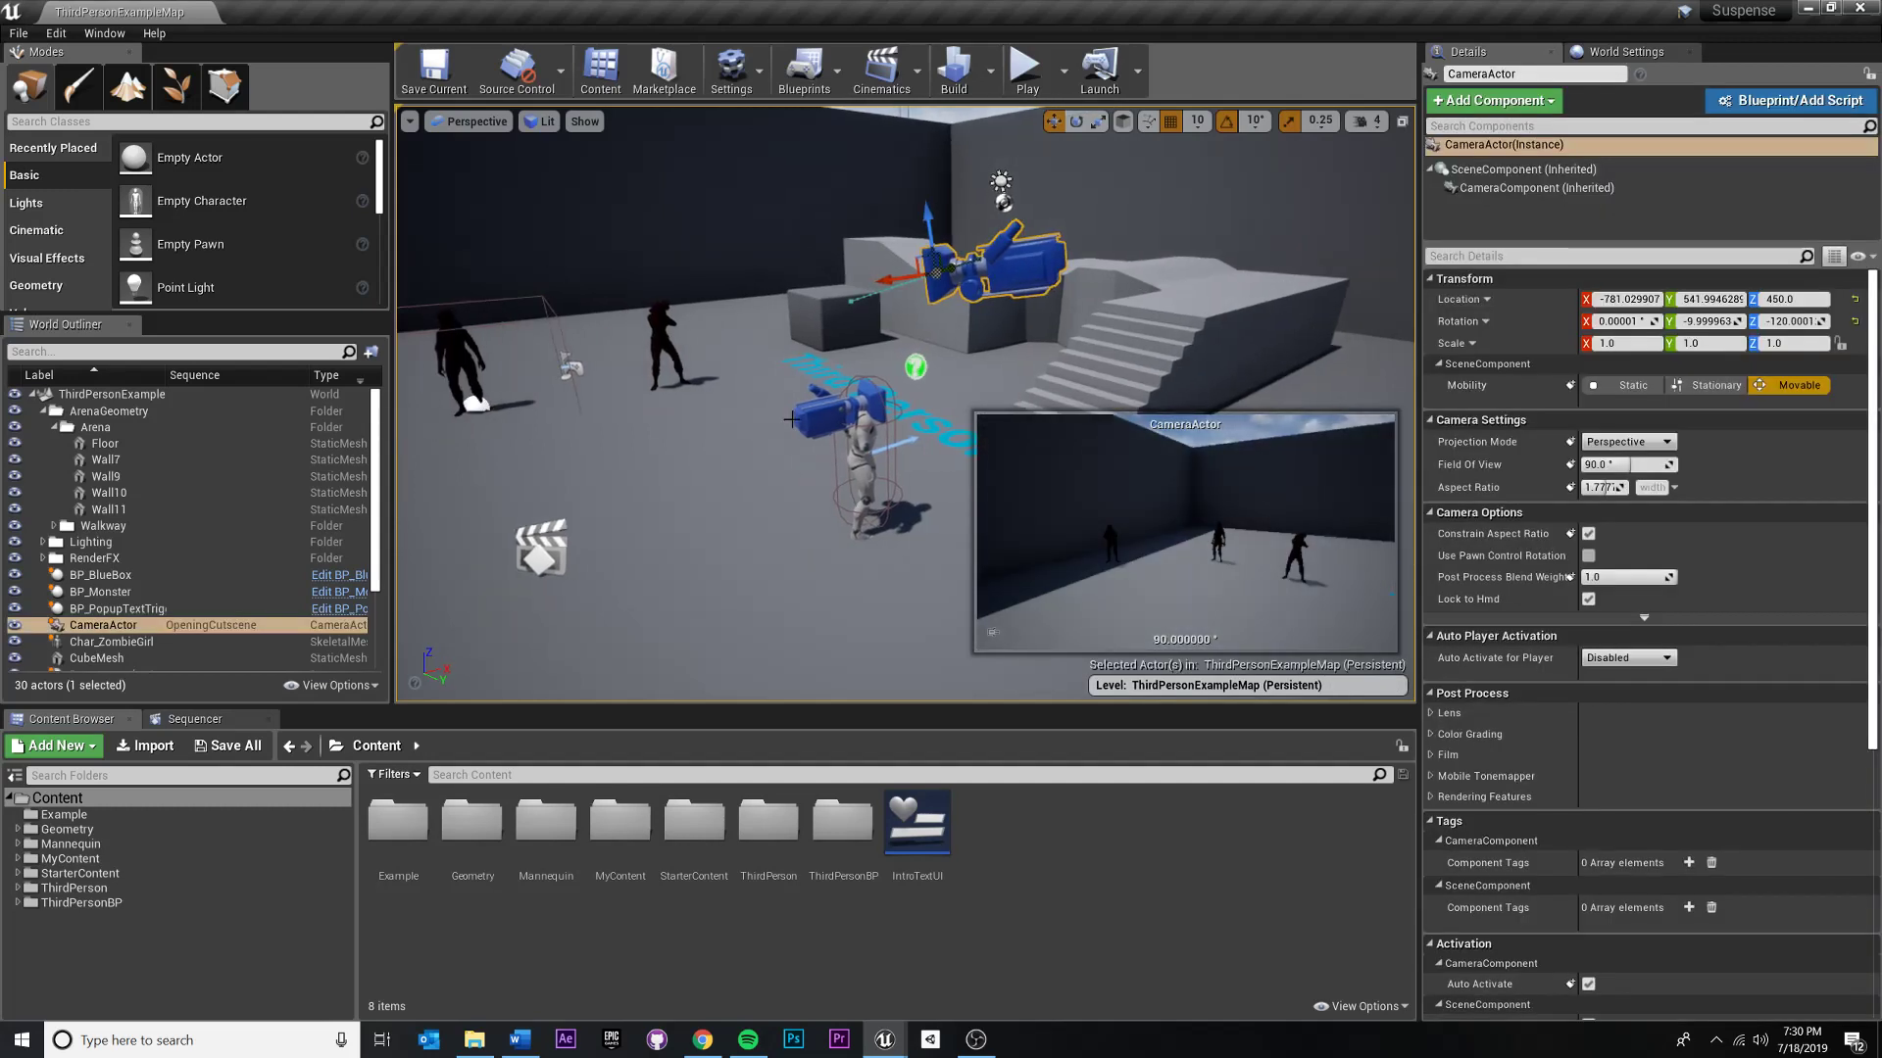
left_click(794, 596)
right_click_drag(995, 539, 1107, 514)
key("s")
key("w")
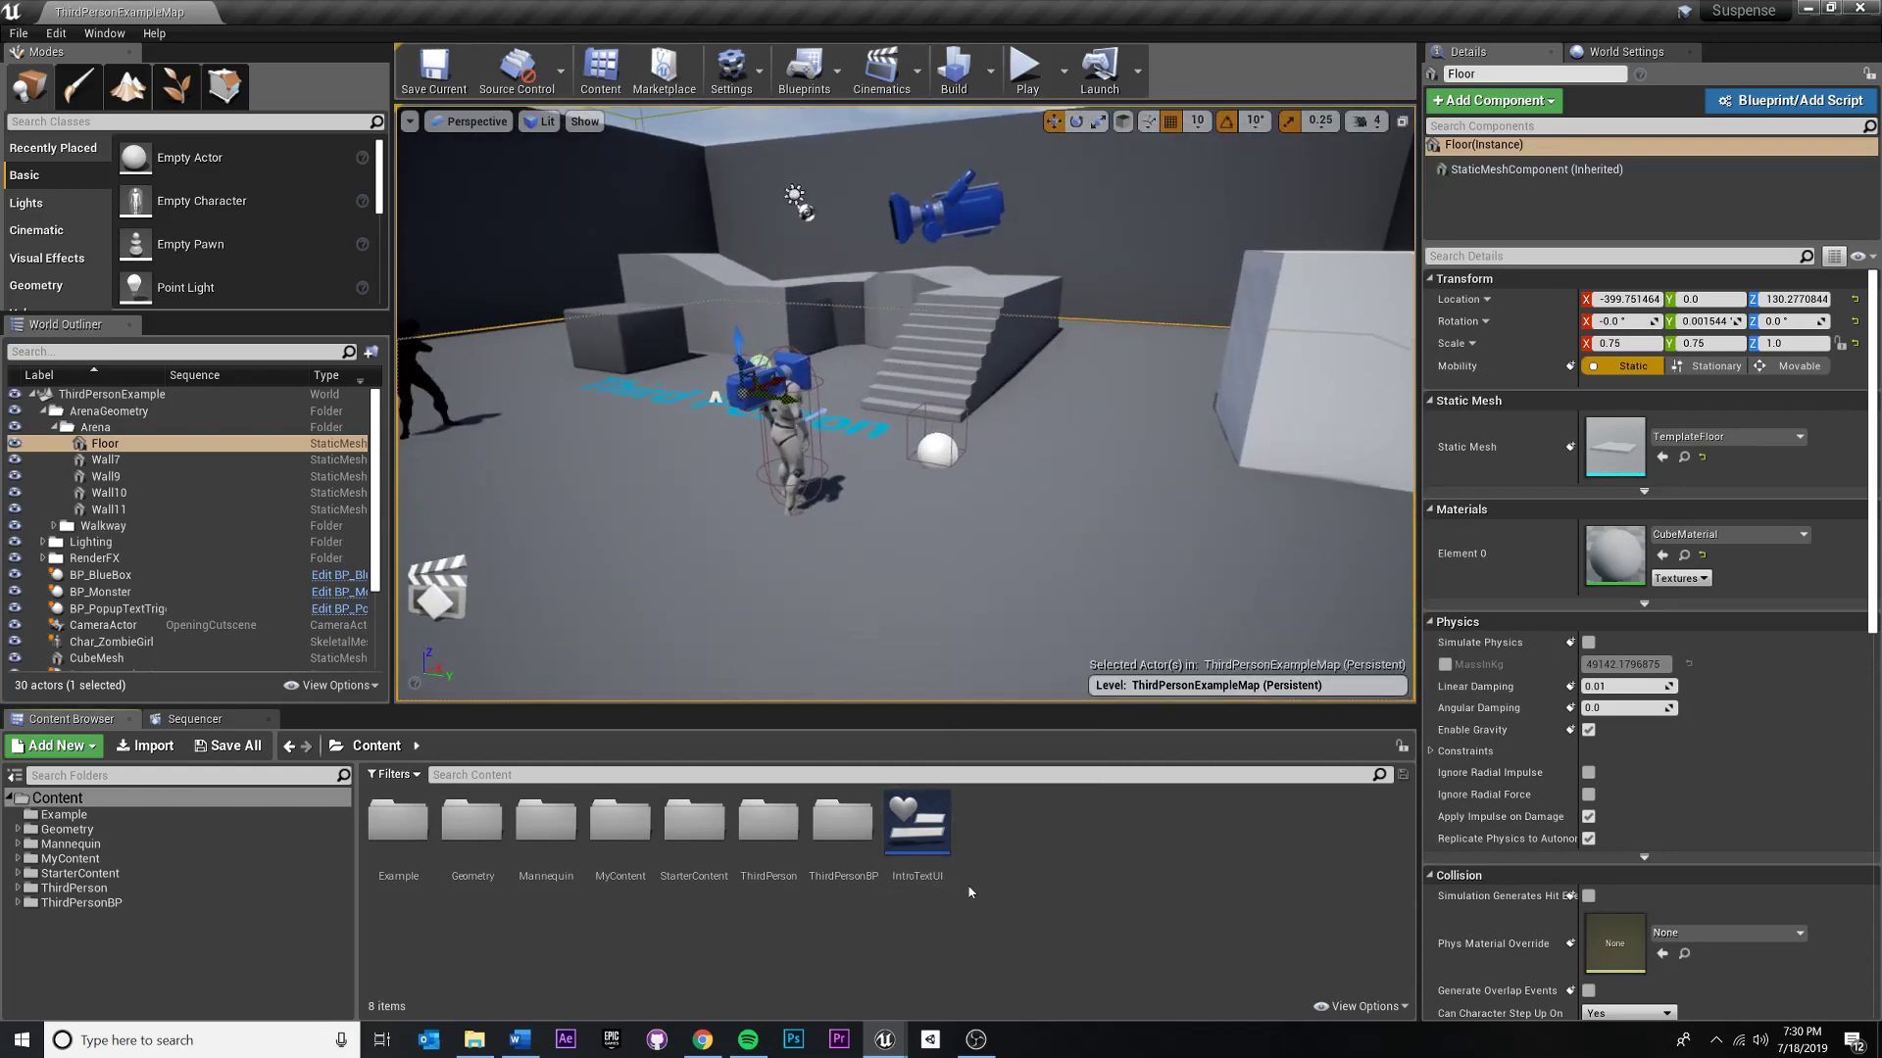
right_click_drag(887, 568, 799, 551)
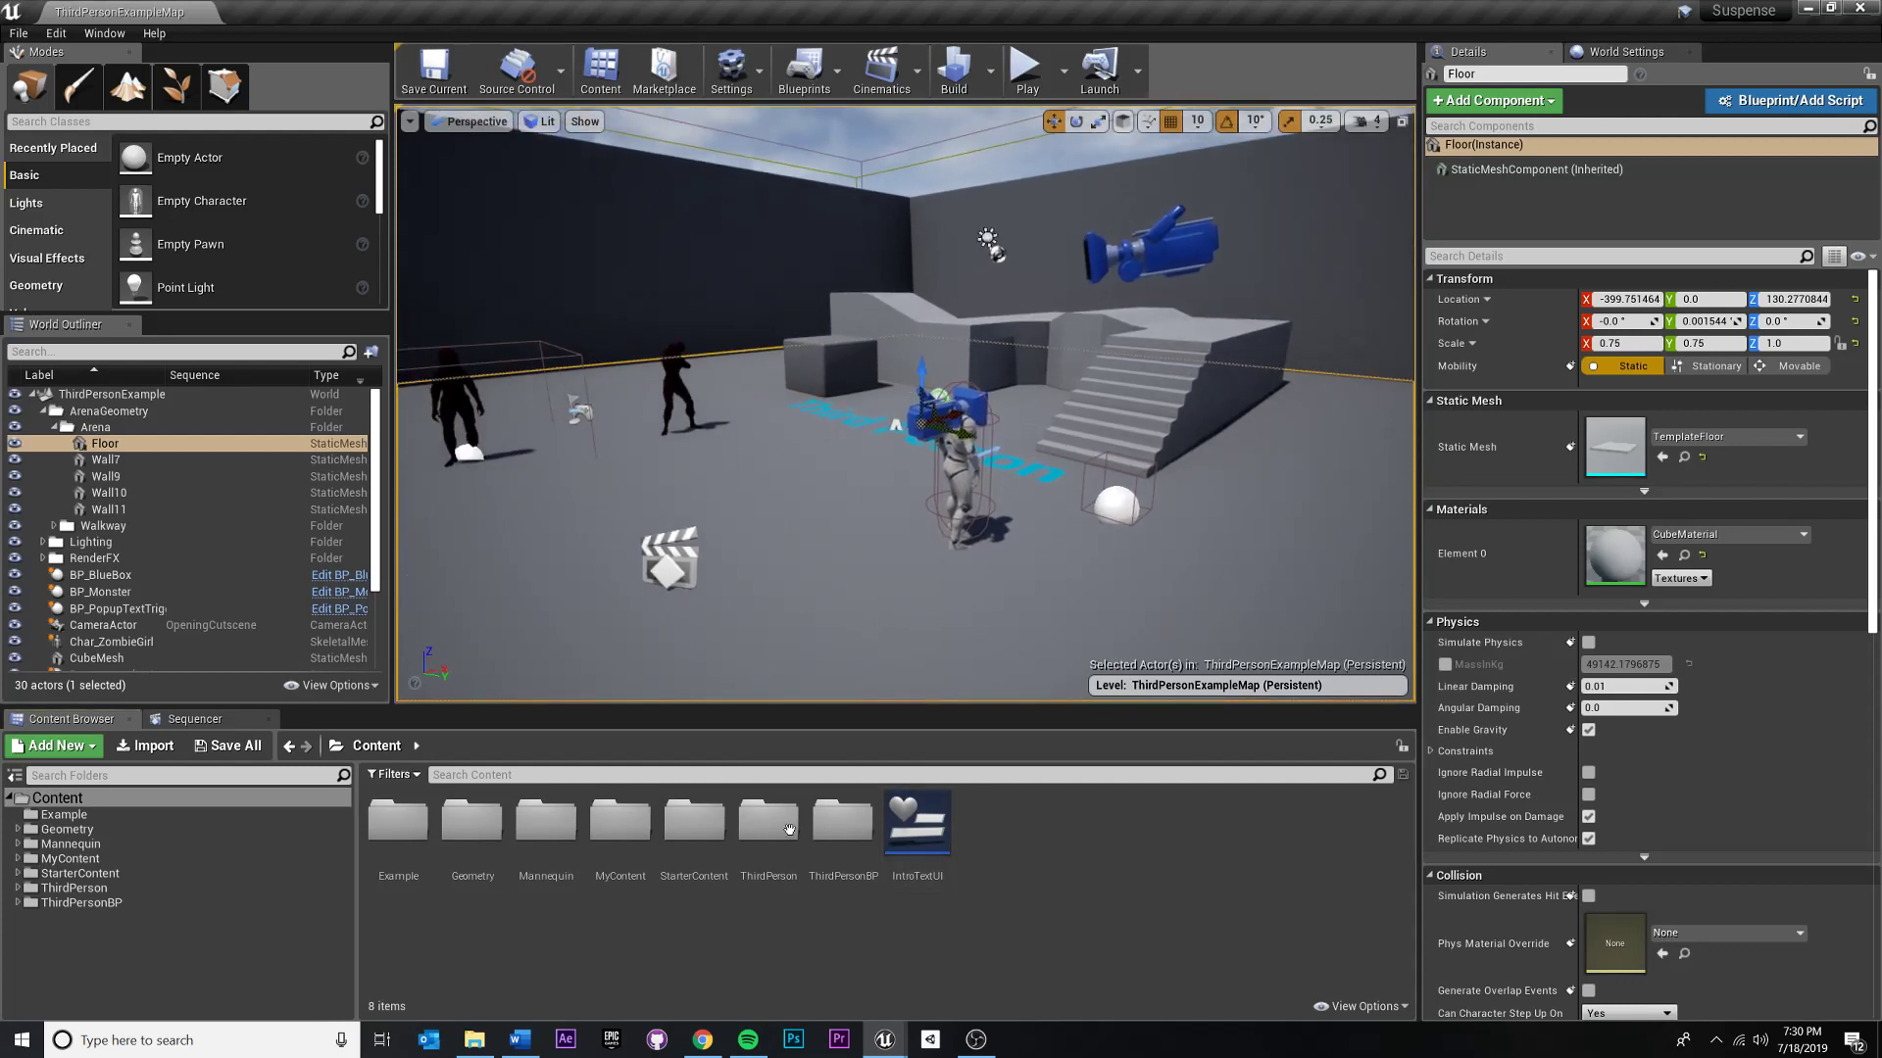
left_click(1026, 70)
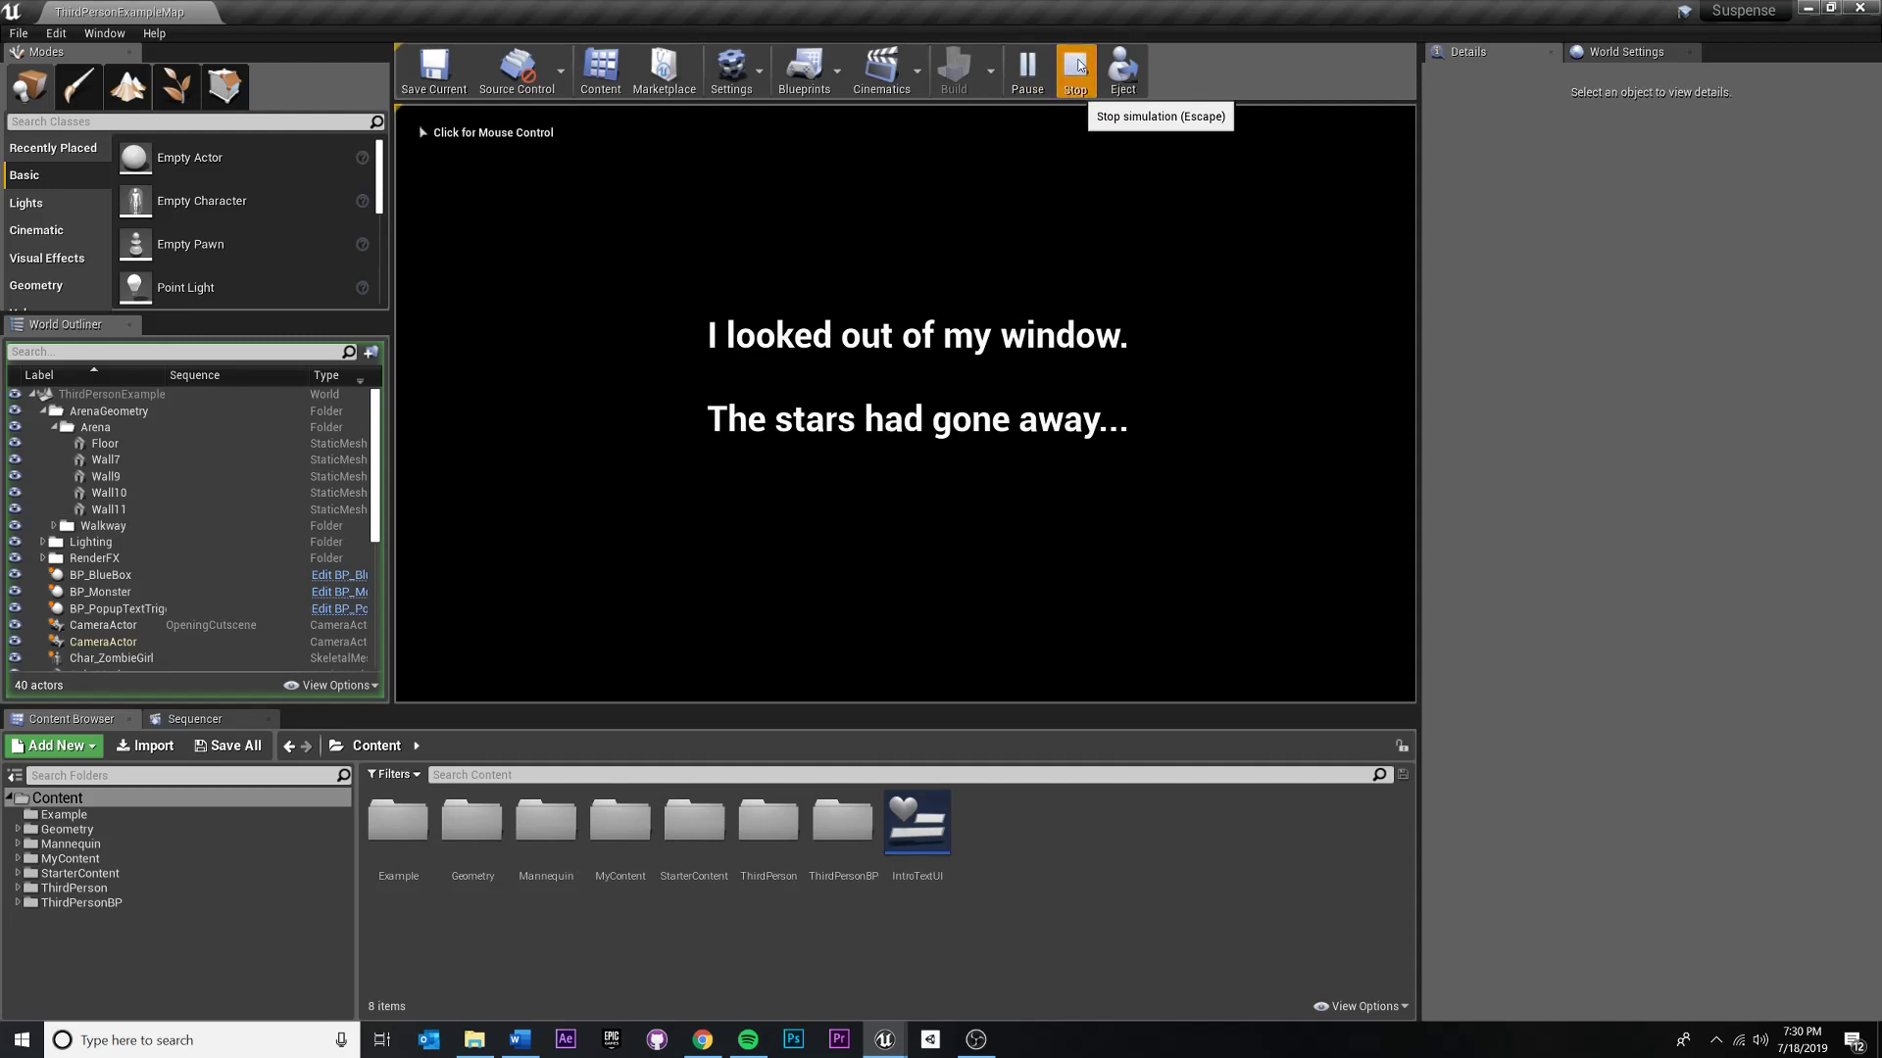
left_click(1075, 67)
- Look over the arena, its characters and trigger boxes, and the existing OpeningCutscene sequence actor
key("s")
right_click_drag(905, 404, 971, 407)
key("a")
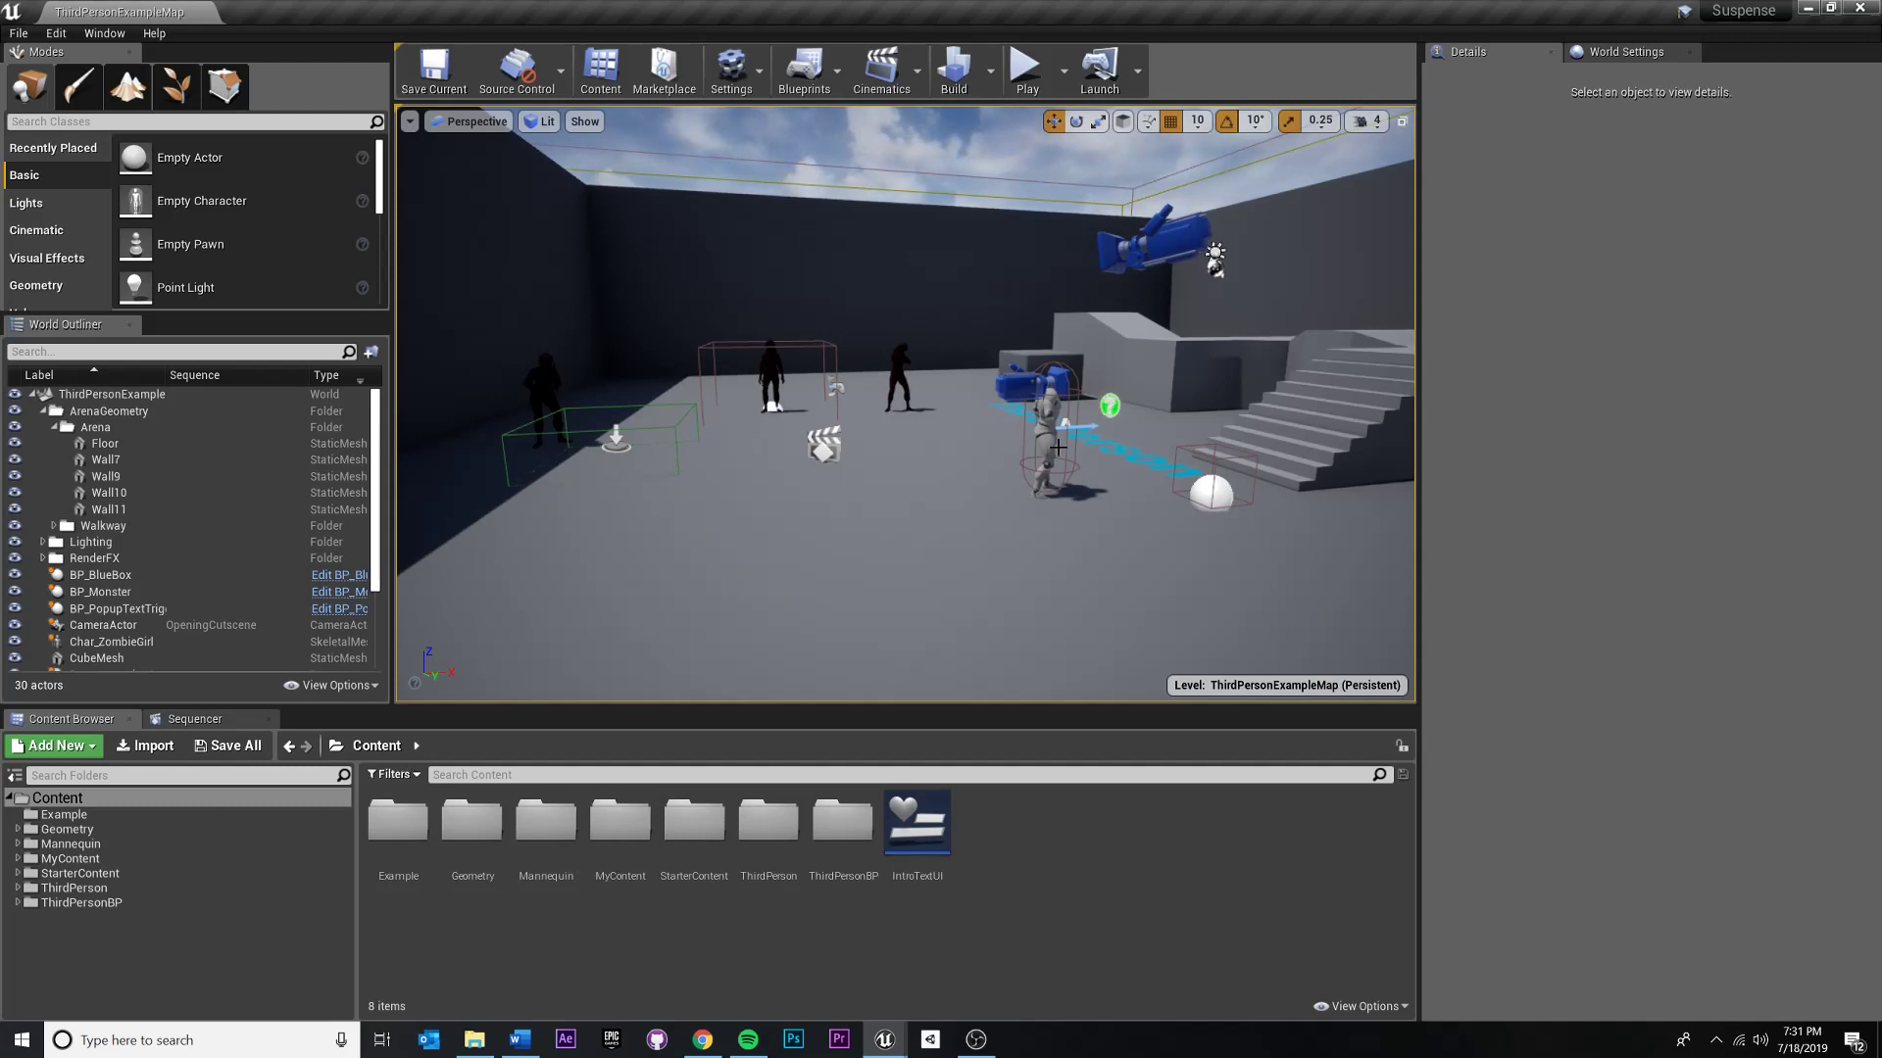
right_click_drag(905, 431, 977, 425)
key("w")
key("s")
key("w")
key("s")
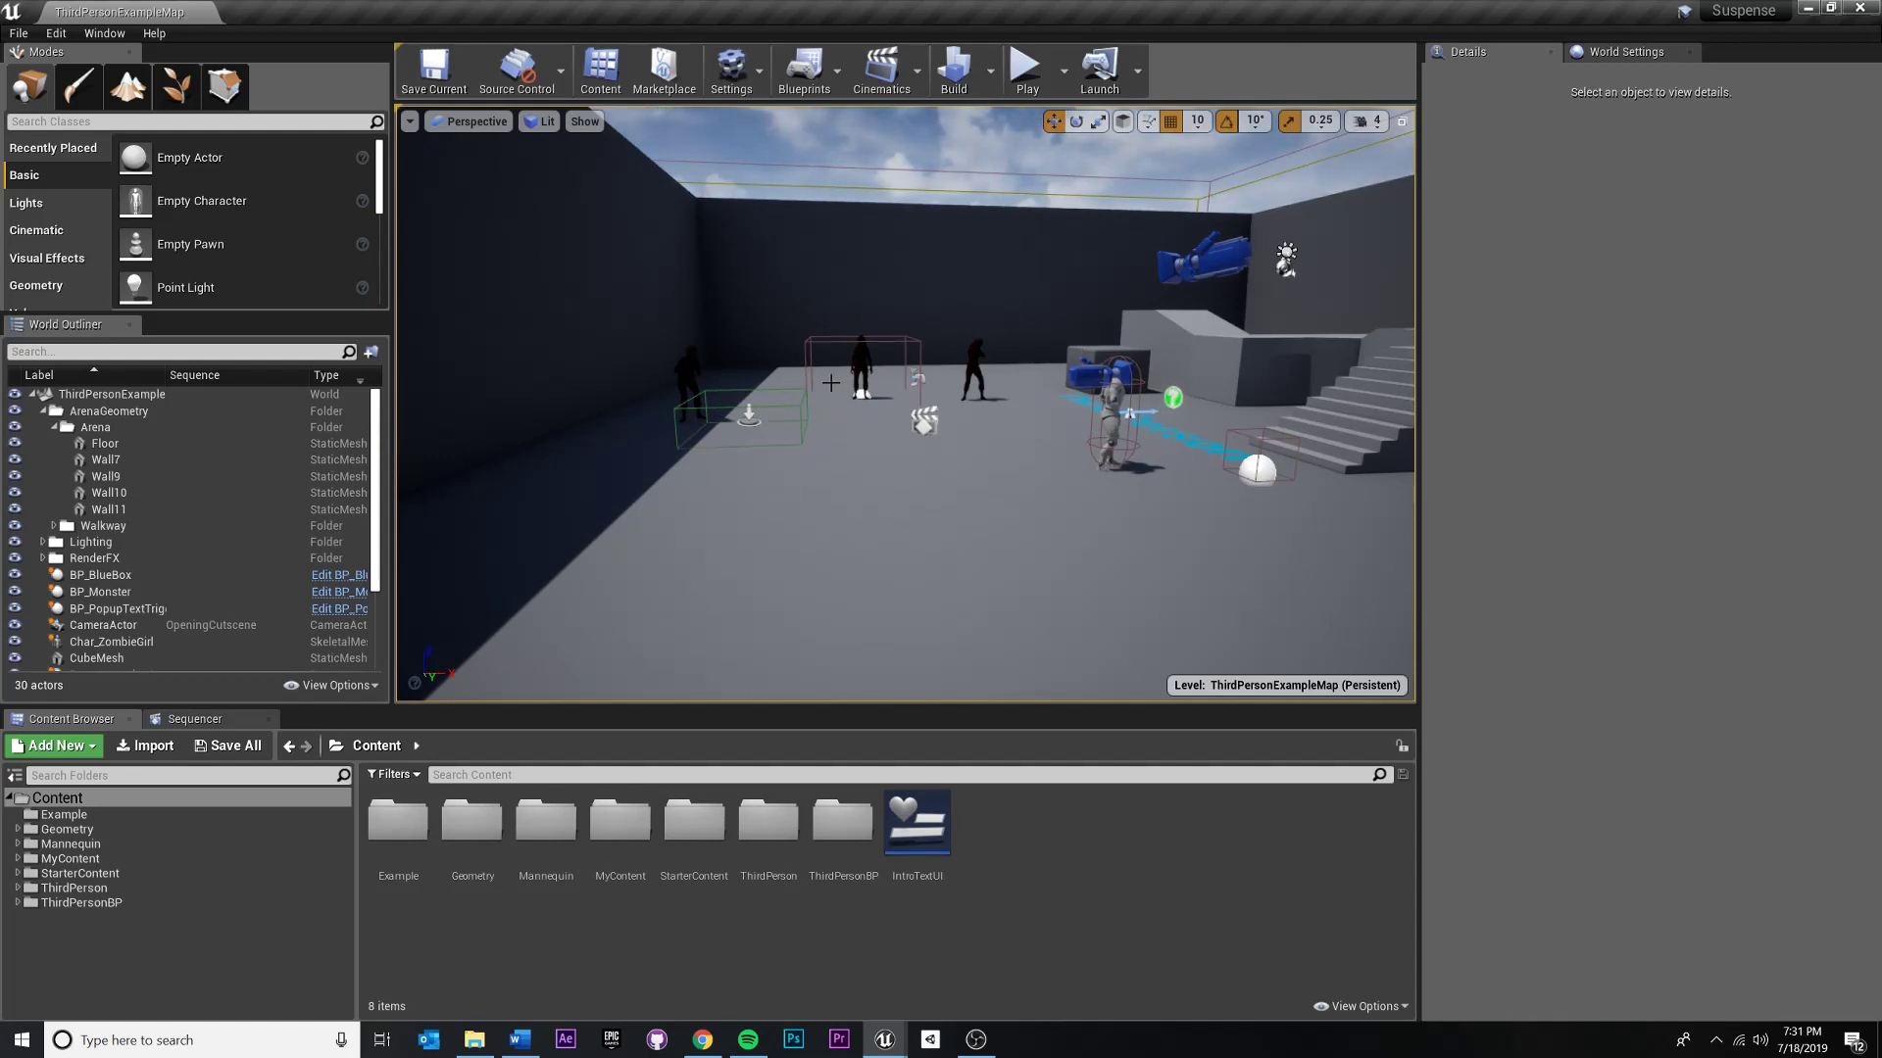
right_click_drag(855, 425, 828, 396)
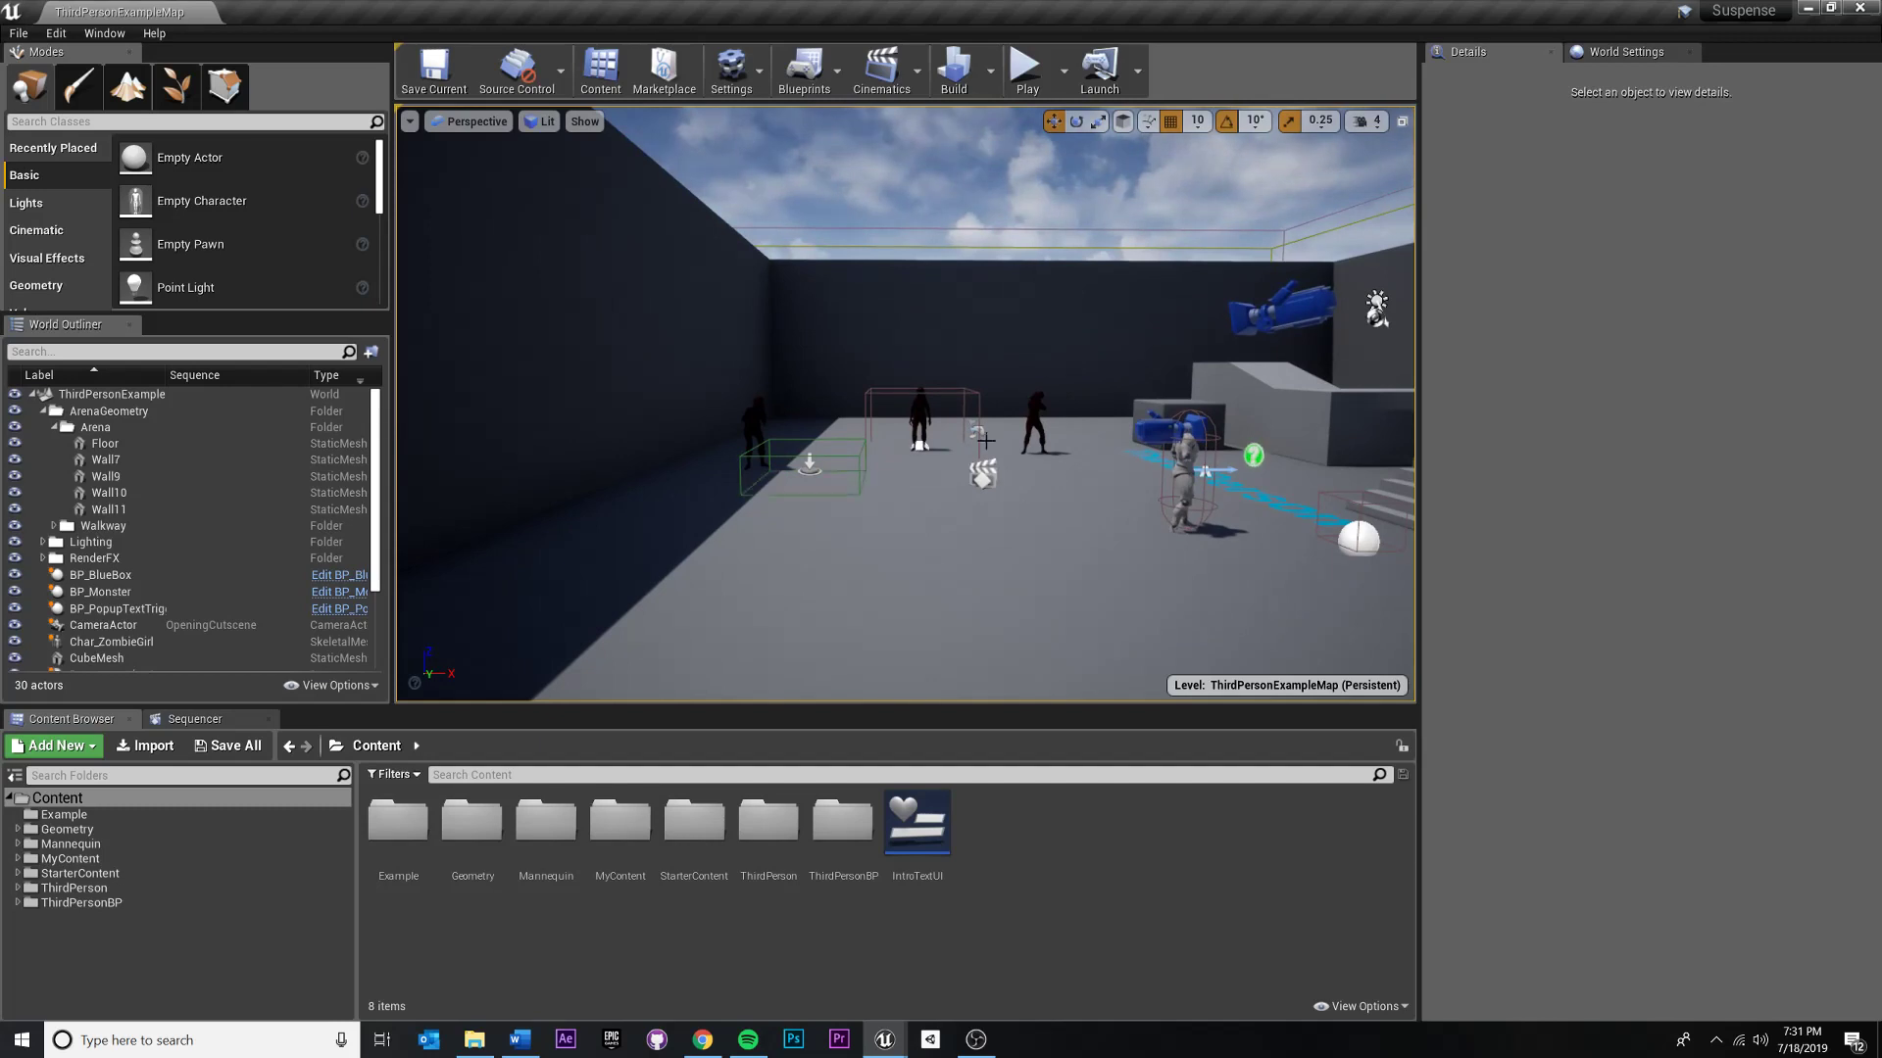
left_click(996, 478)
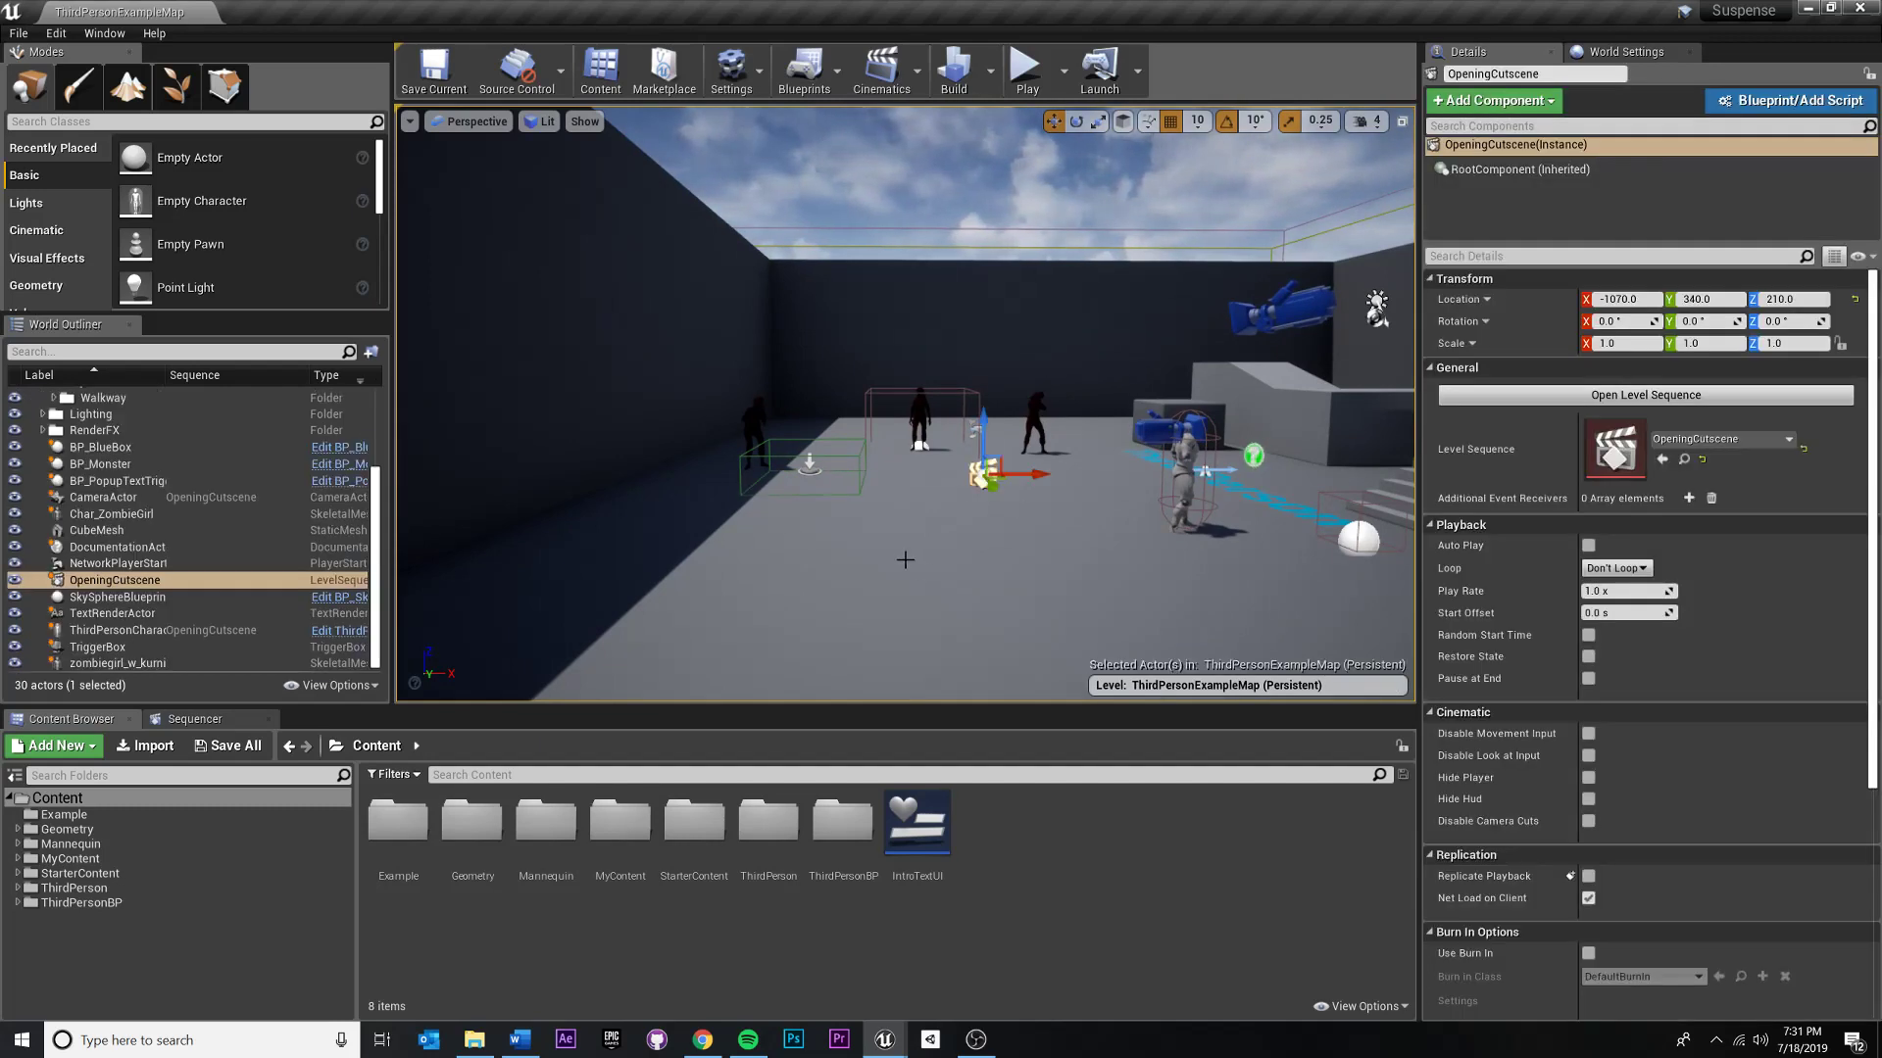
left_click(905, 560)
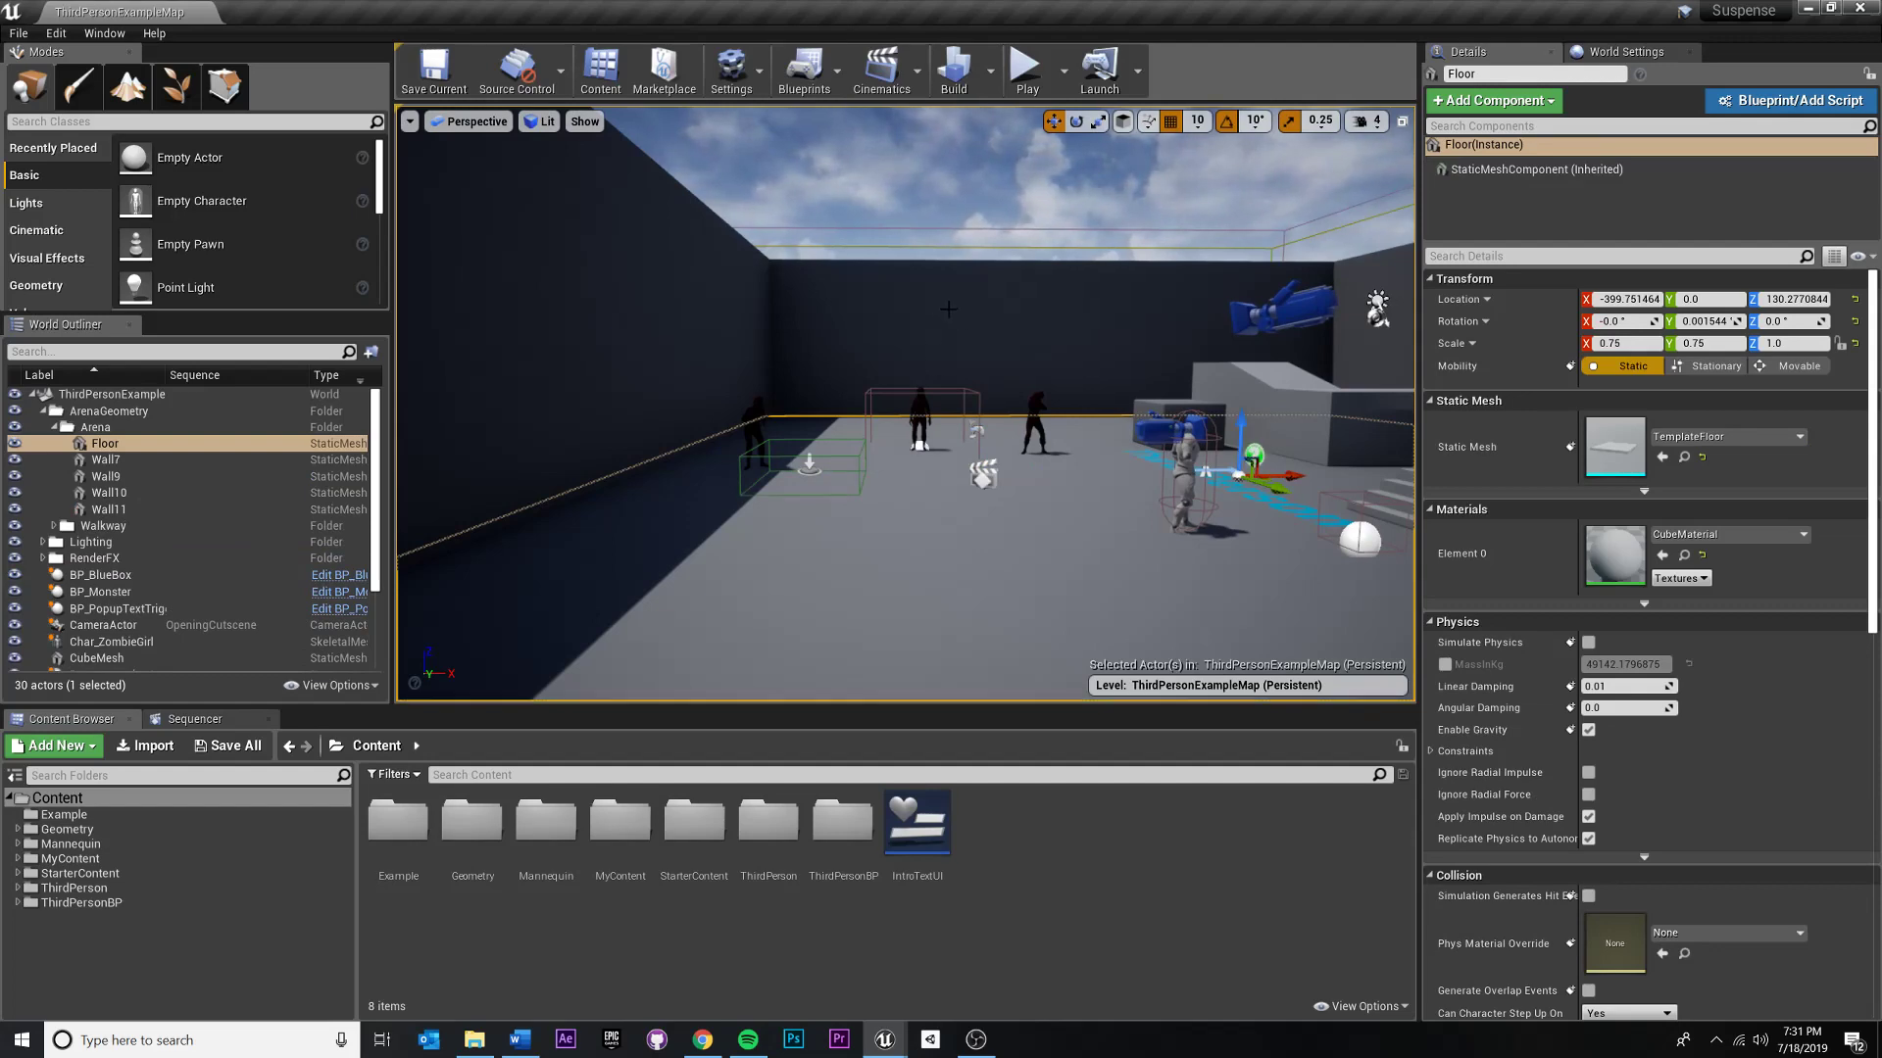
right_click_drag(942, 316, 929, 373)
key("e")
key("w")
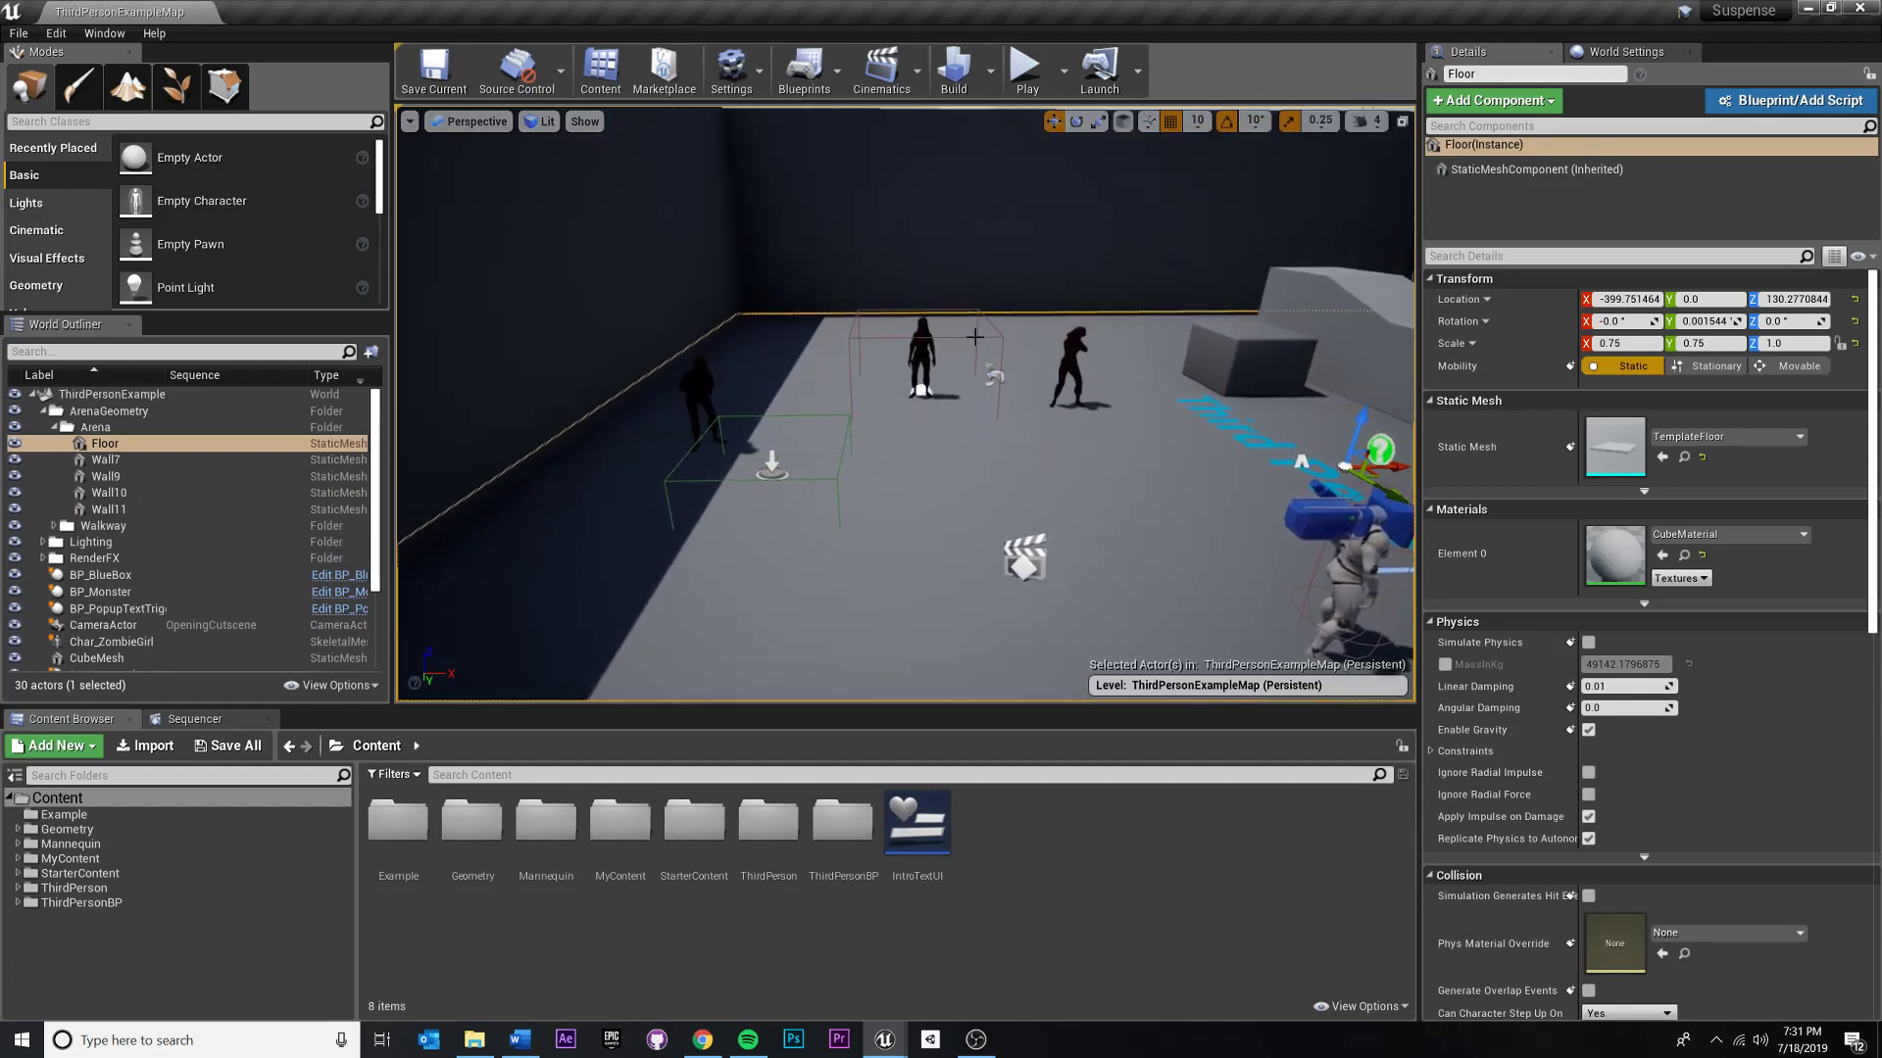
left_click(916, 79)
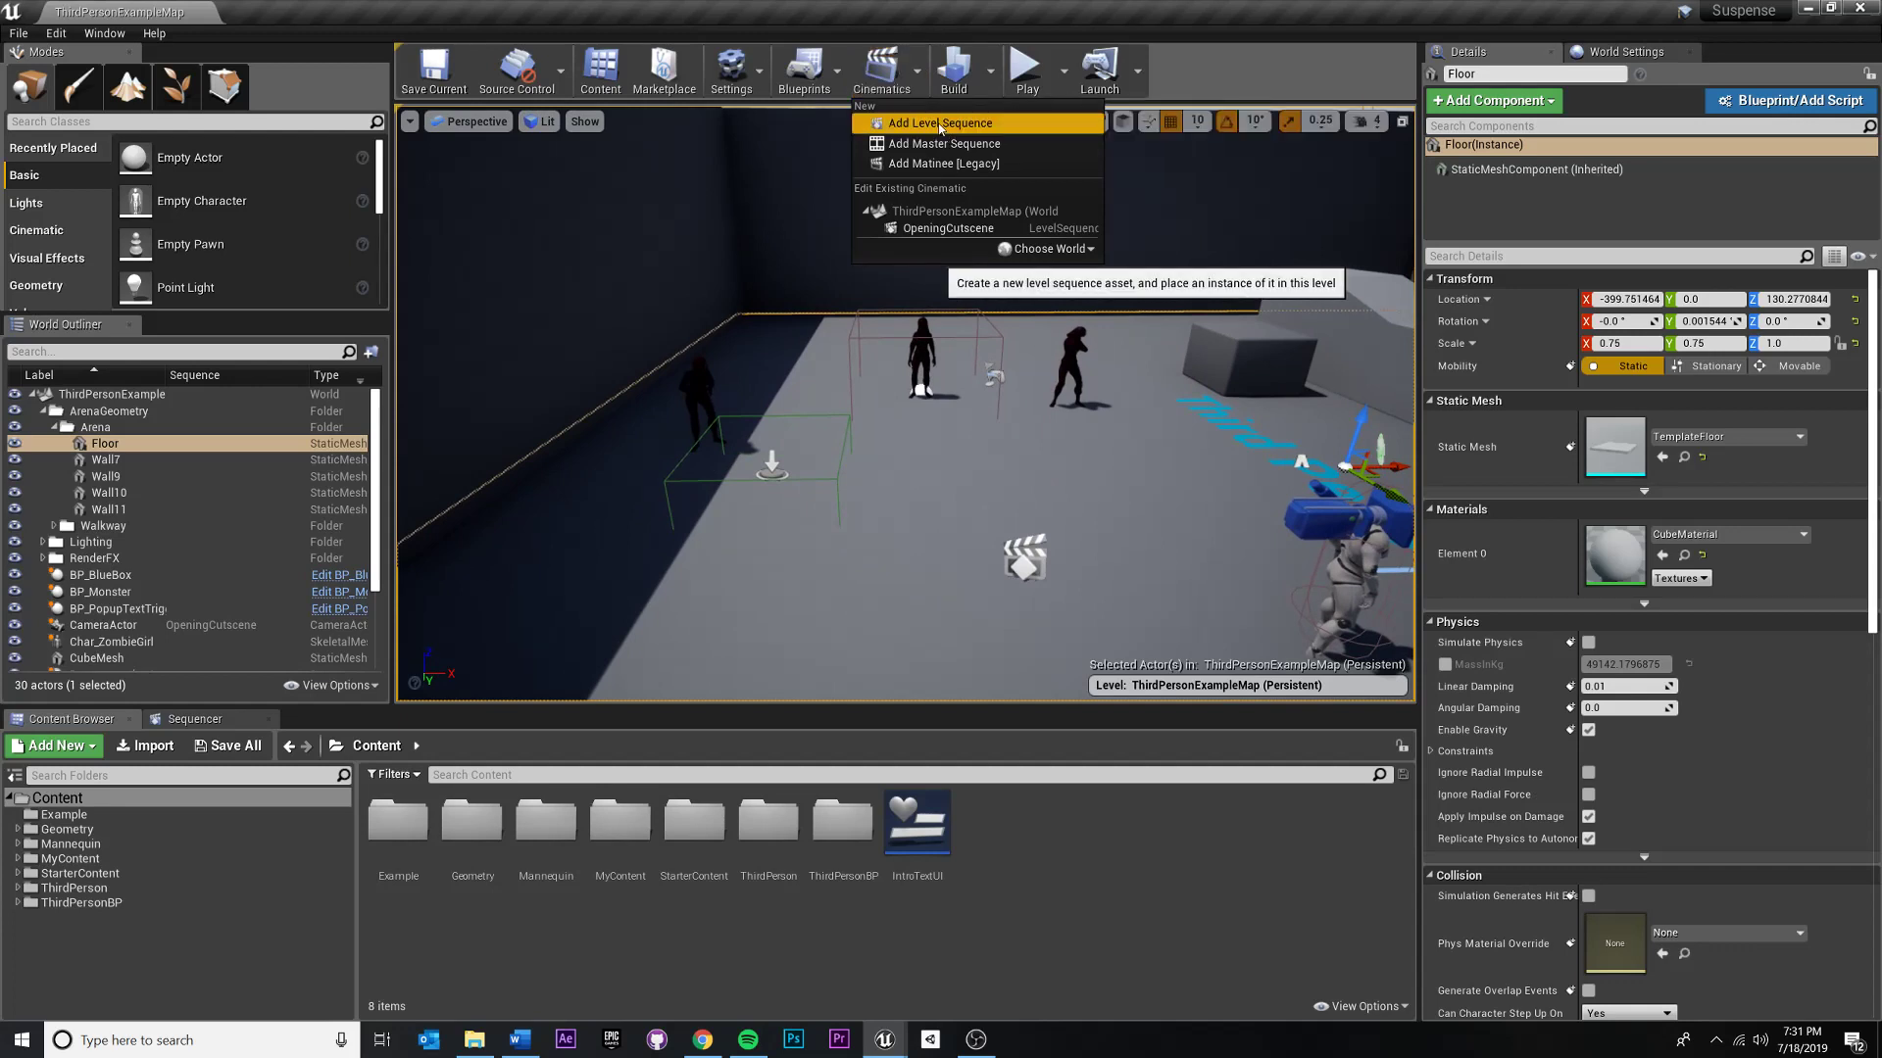
right_click(1013, 892)
left_click(976, 944)
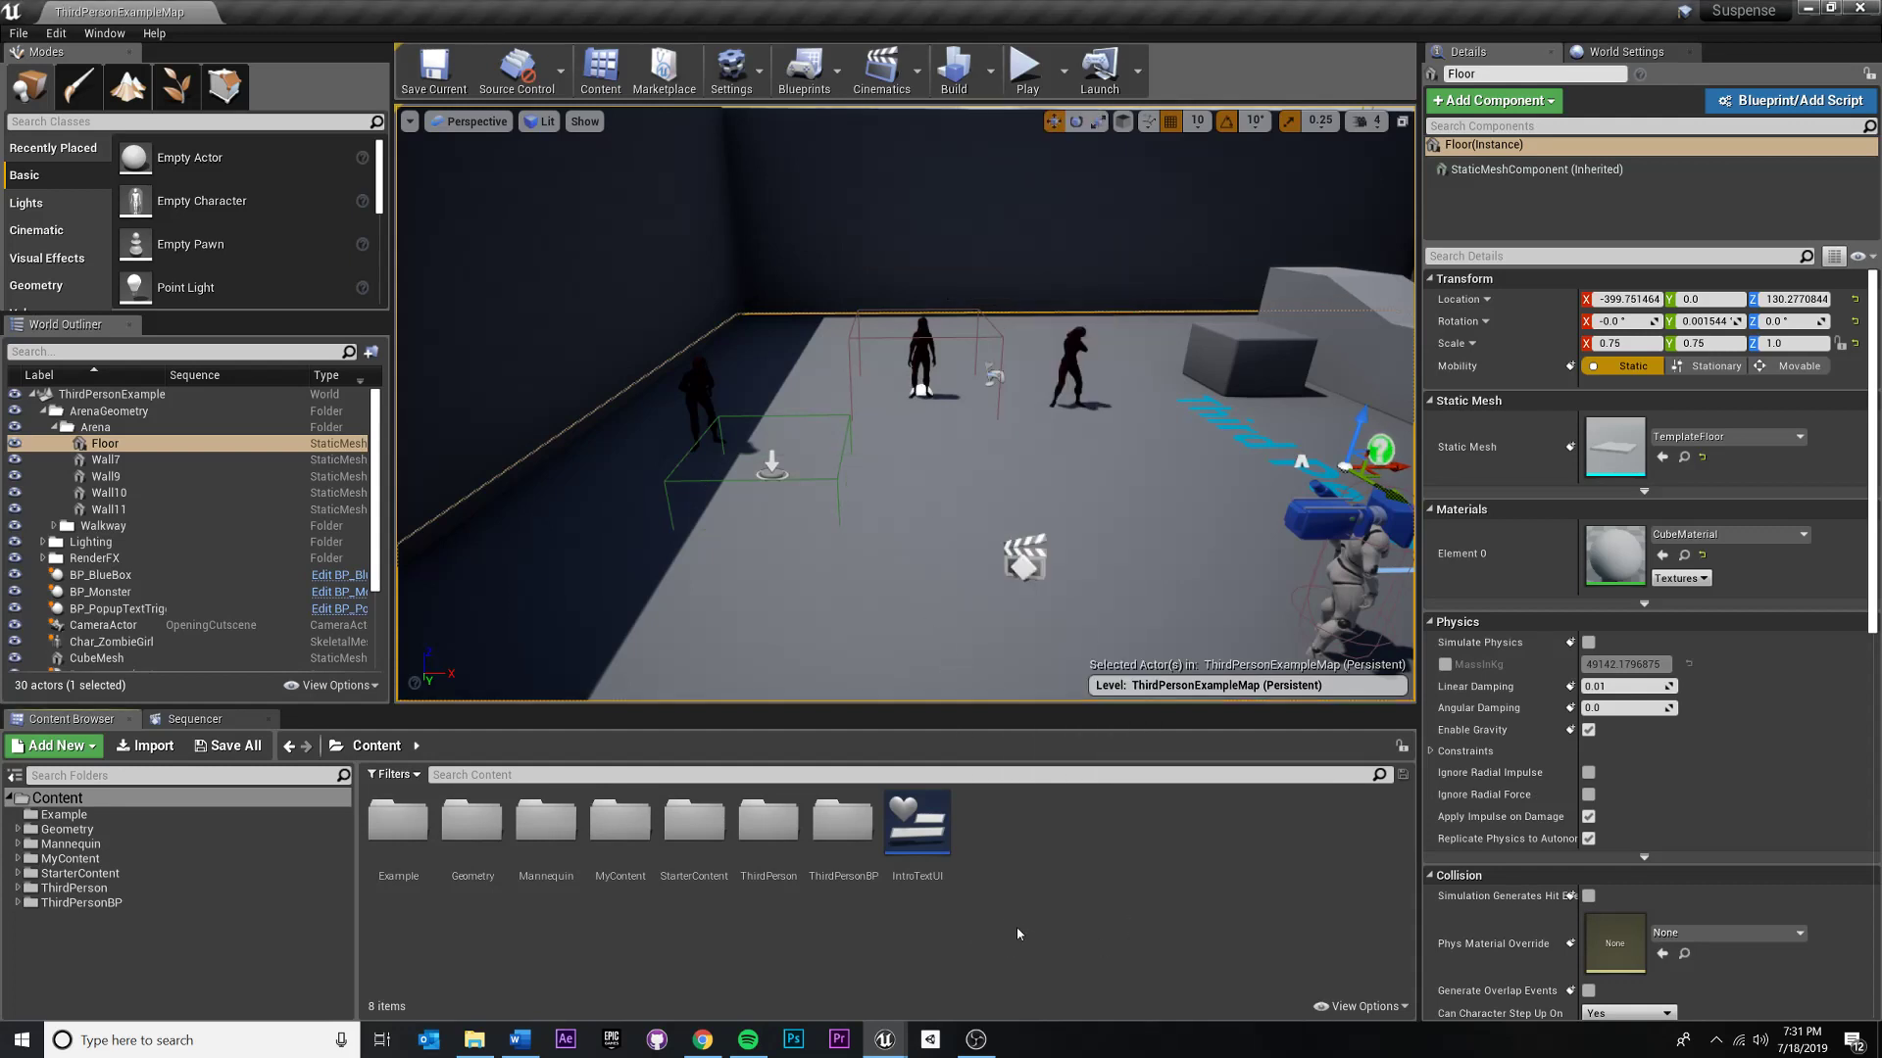
- Add a new level sequence to the map and save it as IntroEstablishingShot in the Content folder
right_click_drag(966, 538, 1009, 577)
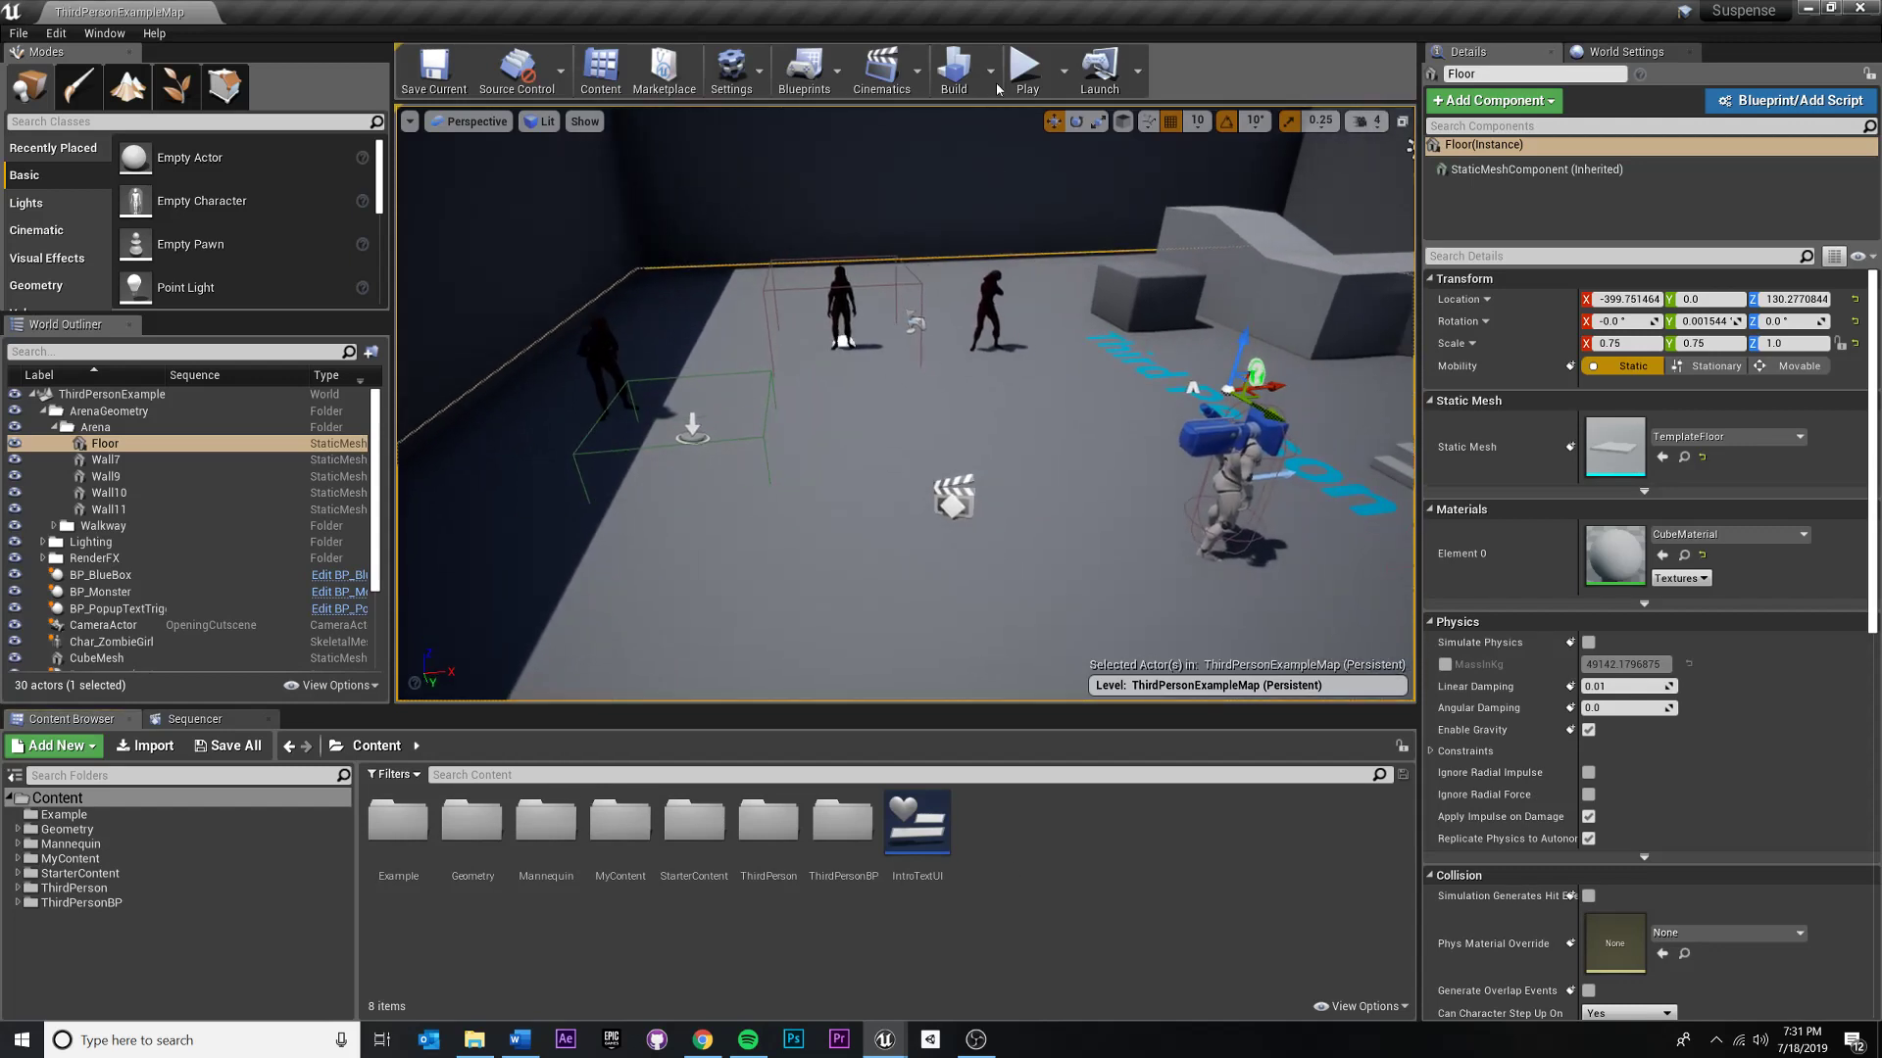
left_click(919, 69)
left_click(926, 123)
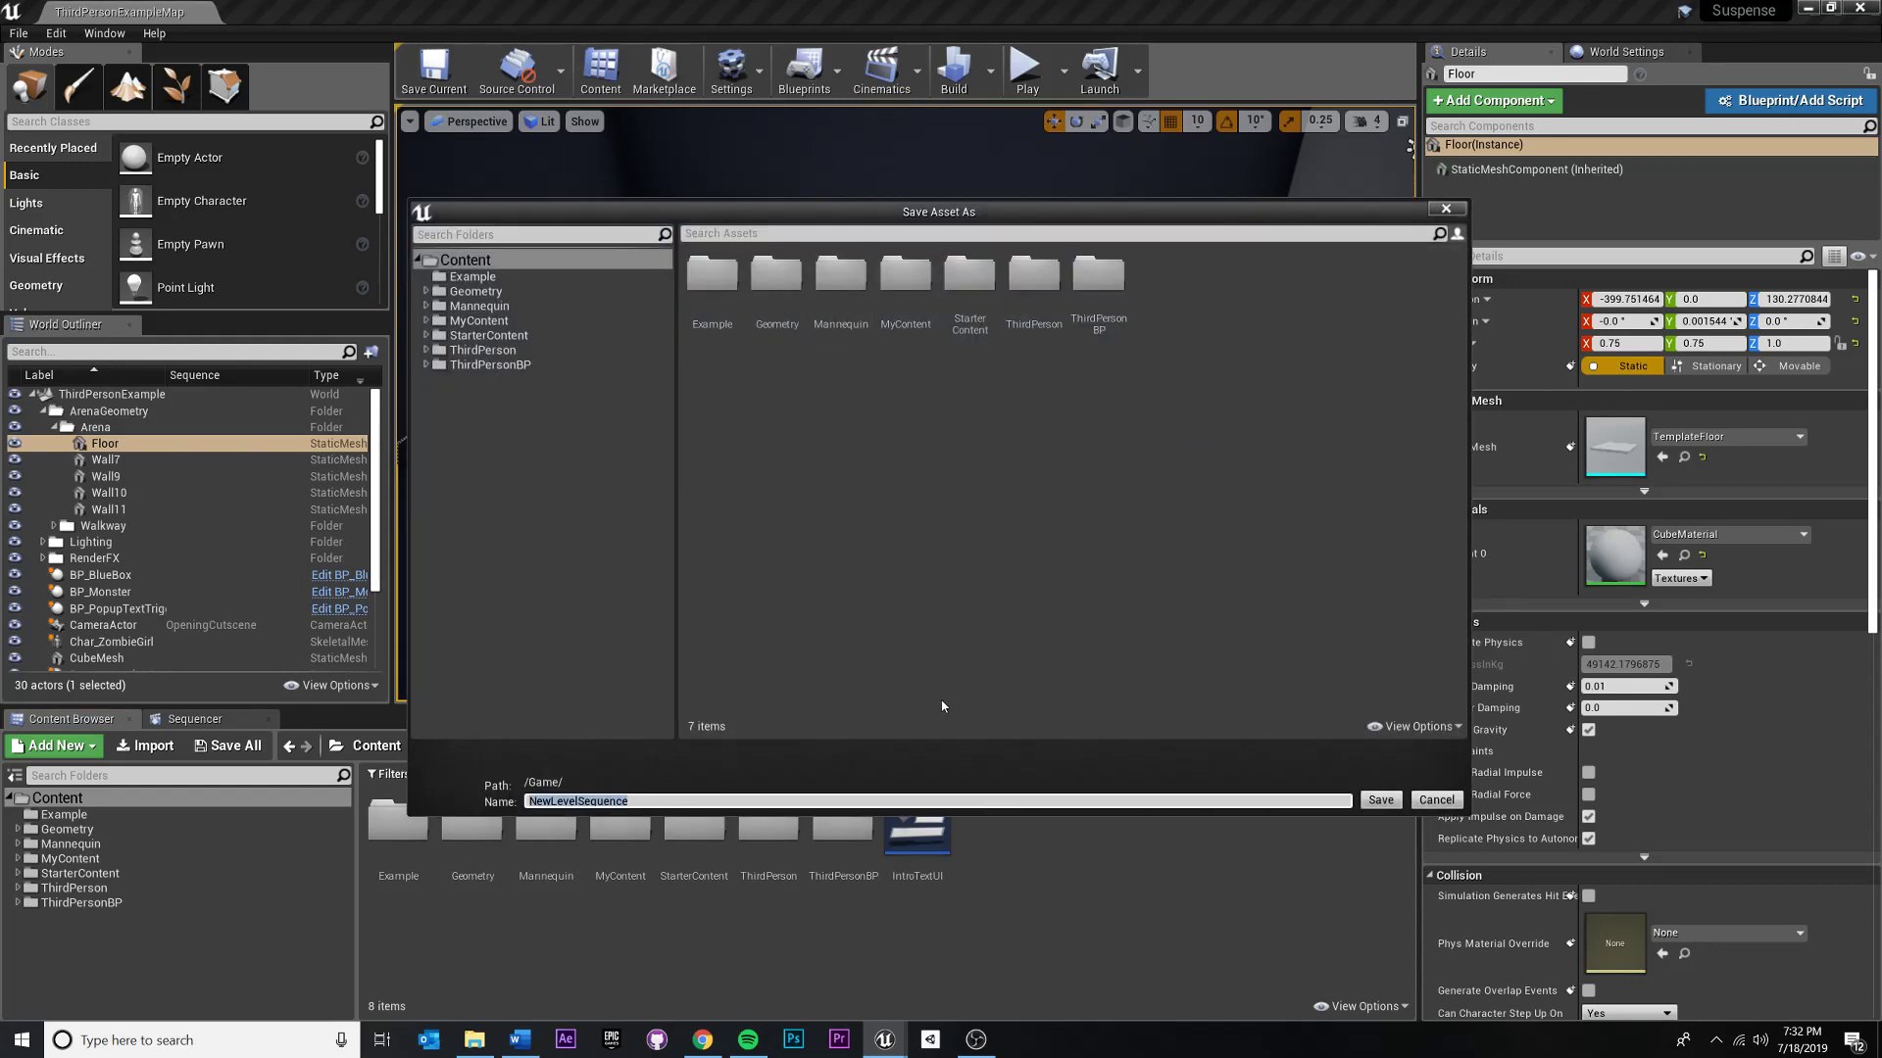
type("In")
type("troEstablishingShot")
key("Return")
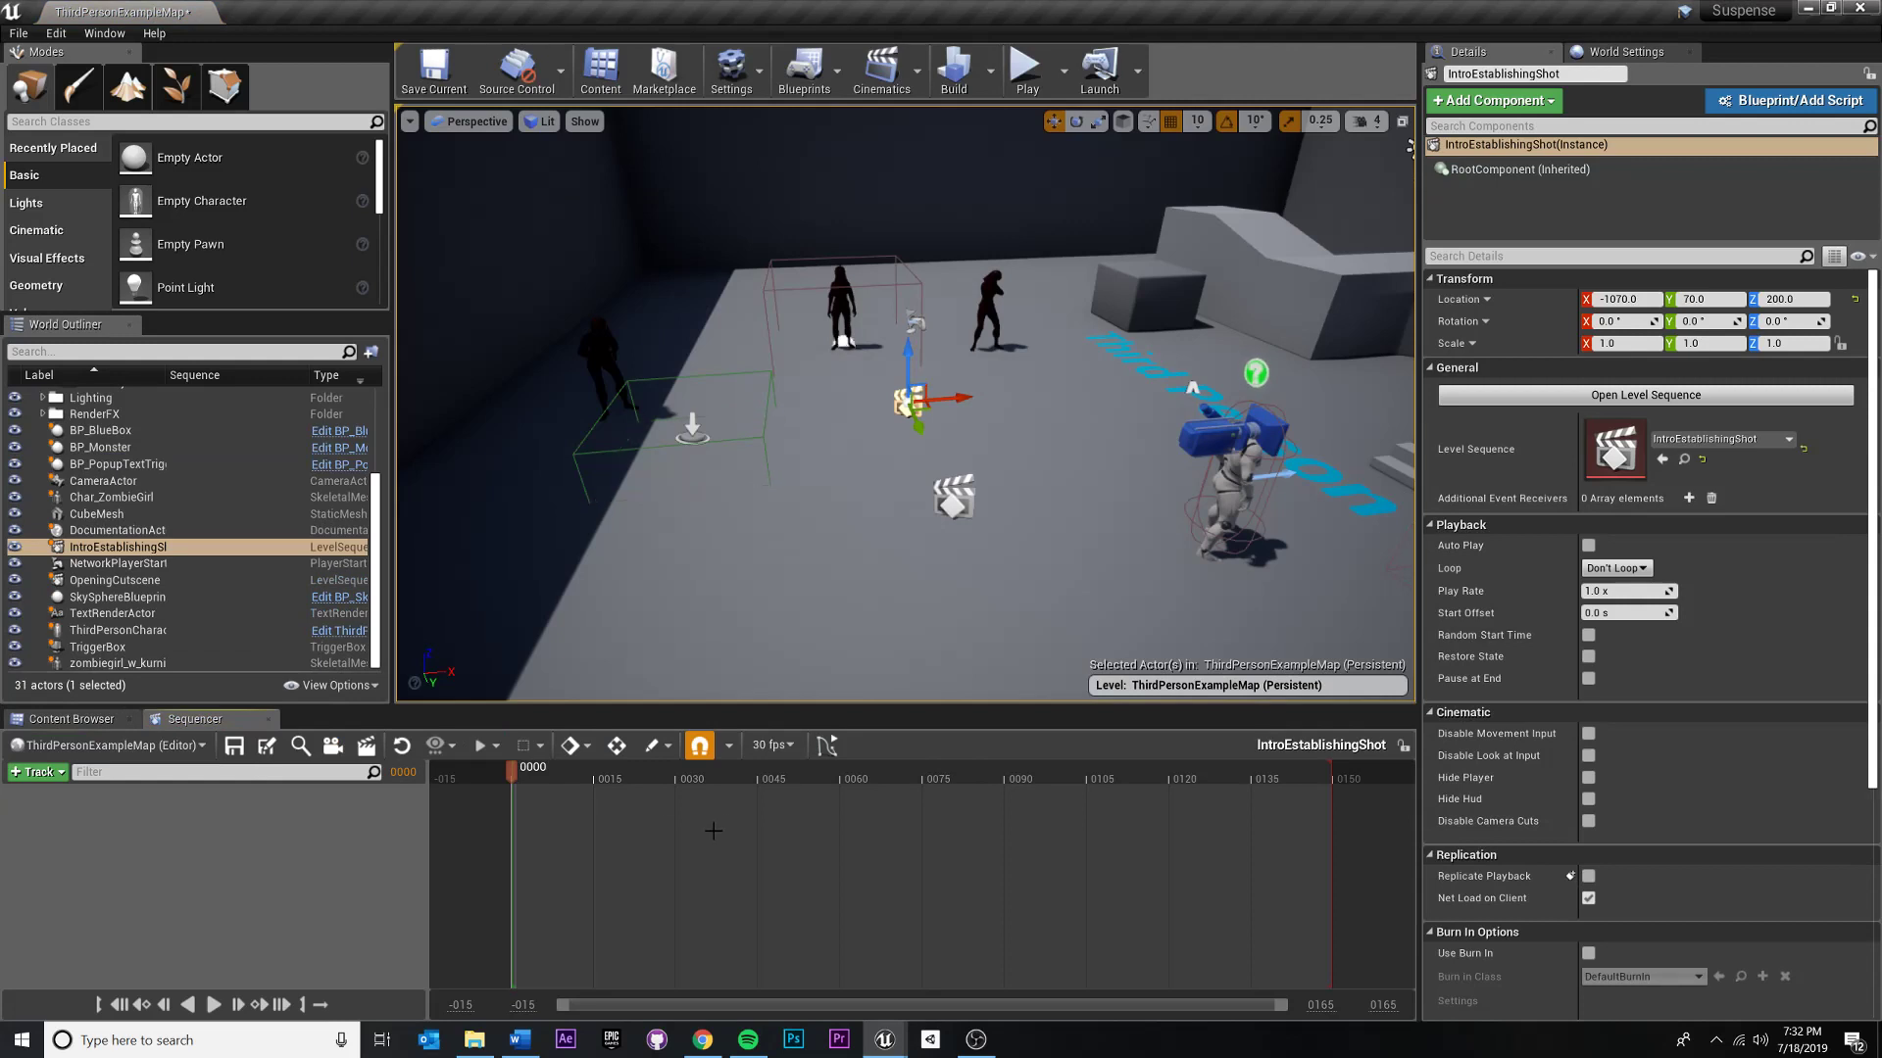
- Check where IntroEstablishingShot appears among the project assets and the level's actors, and return to its sequence timeline
left_click(52, 722)
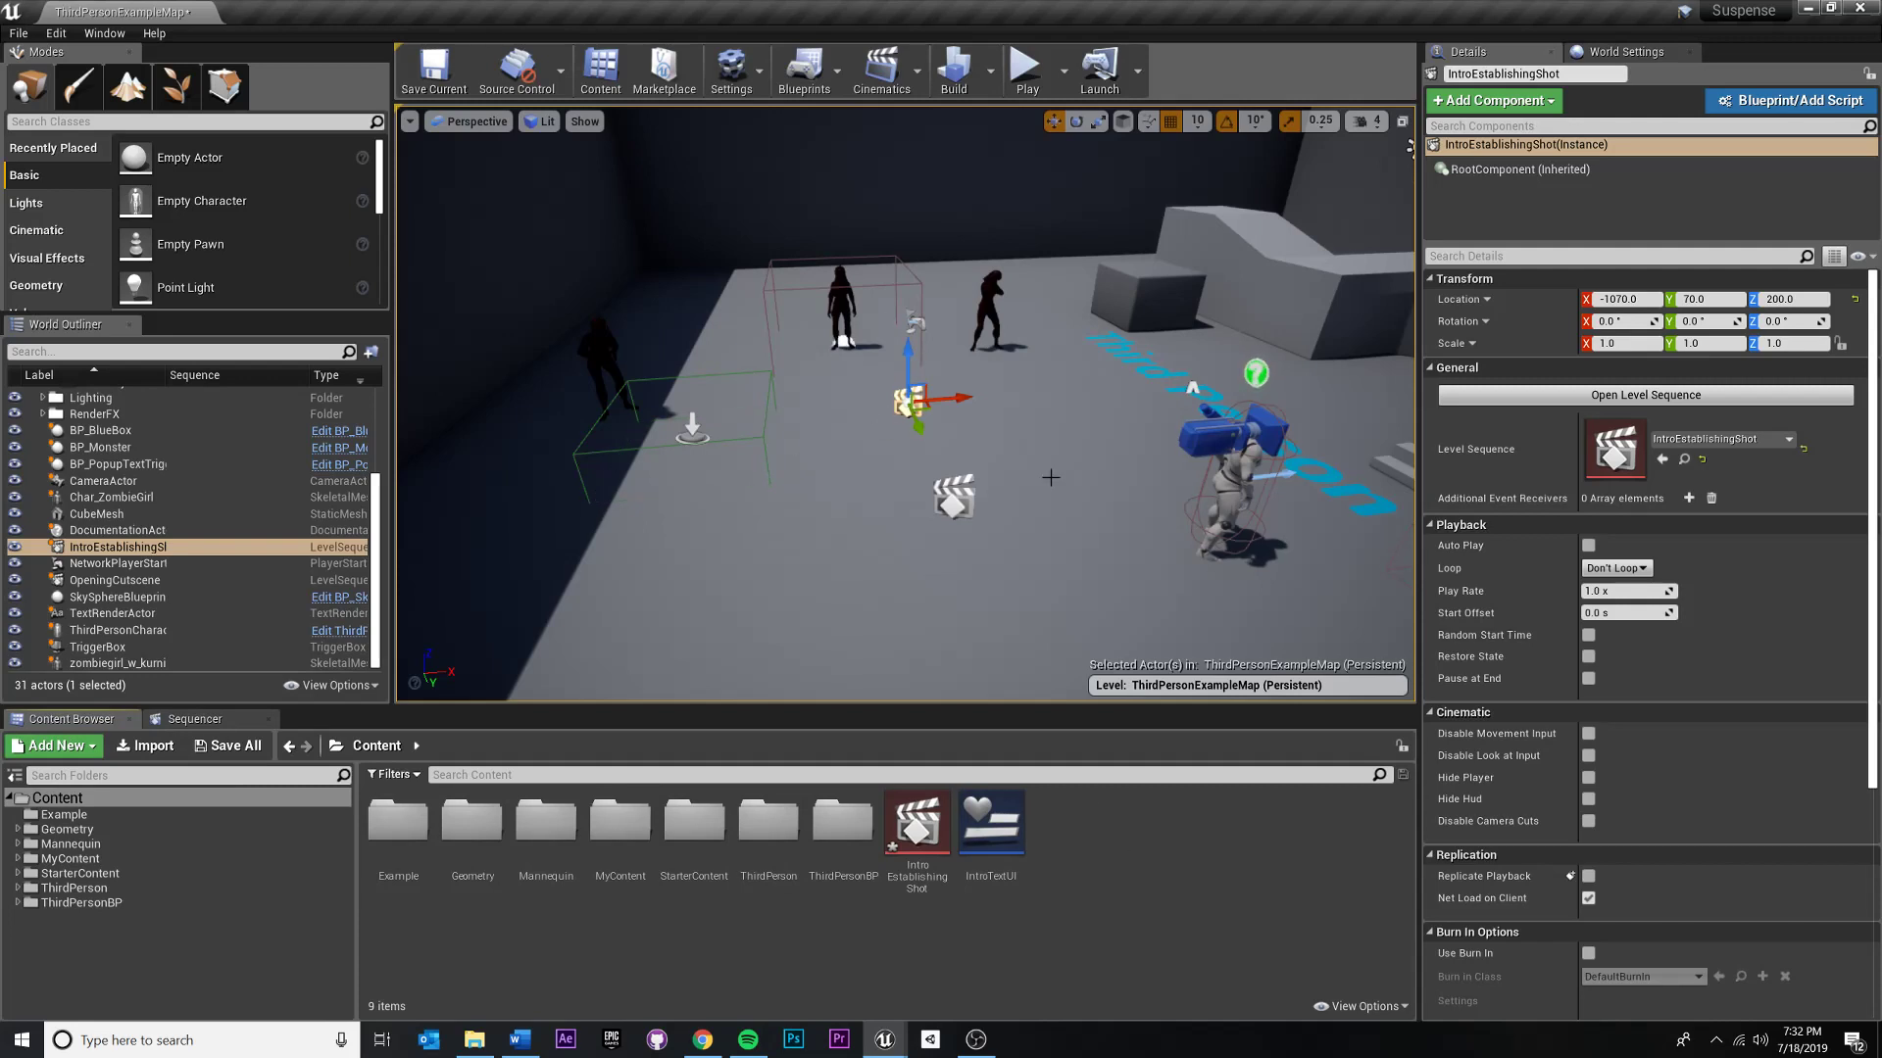
left_click(85, 550)
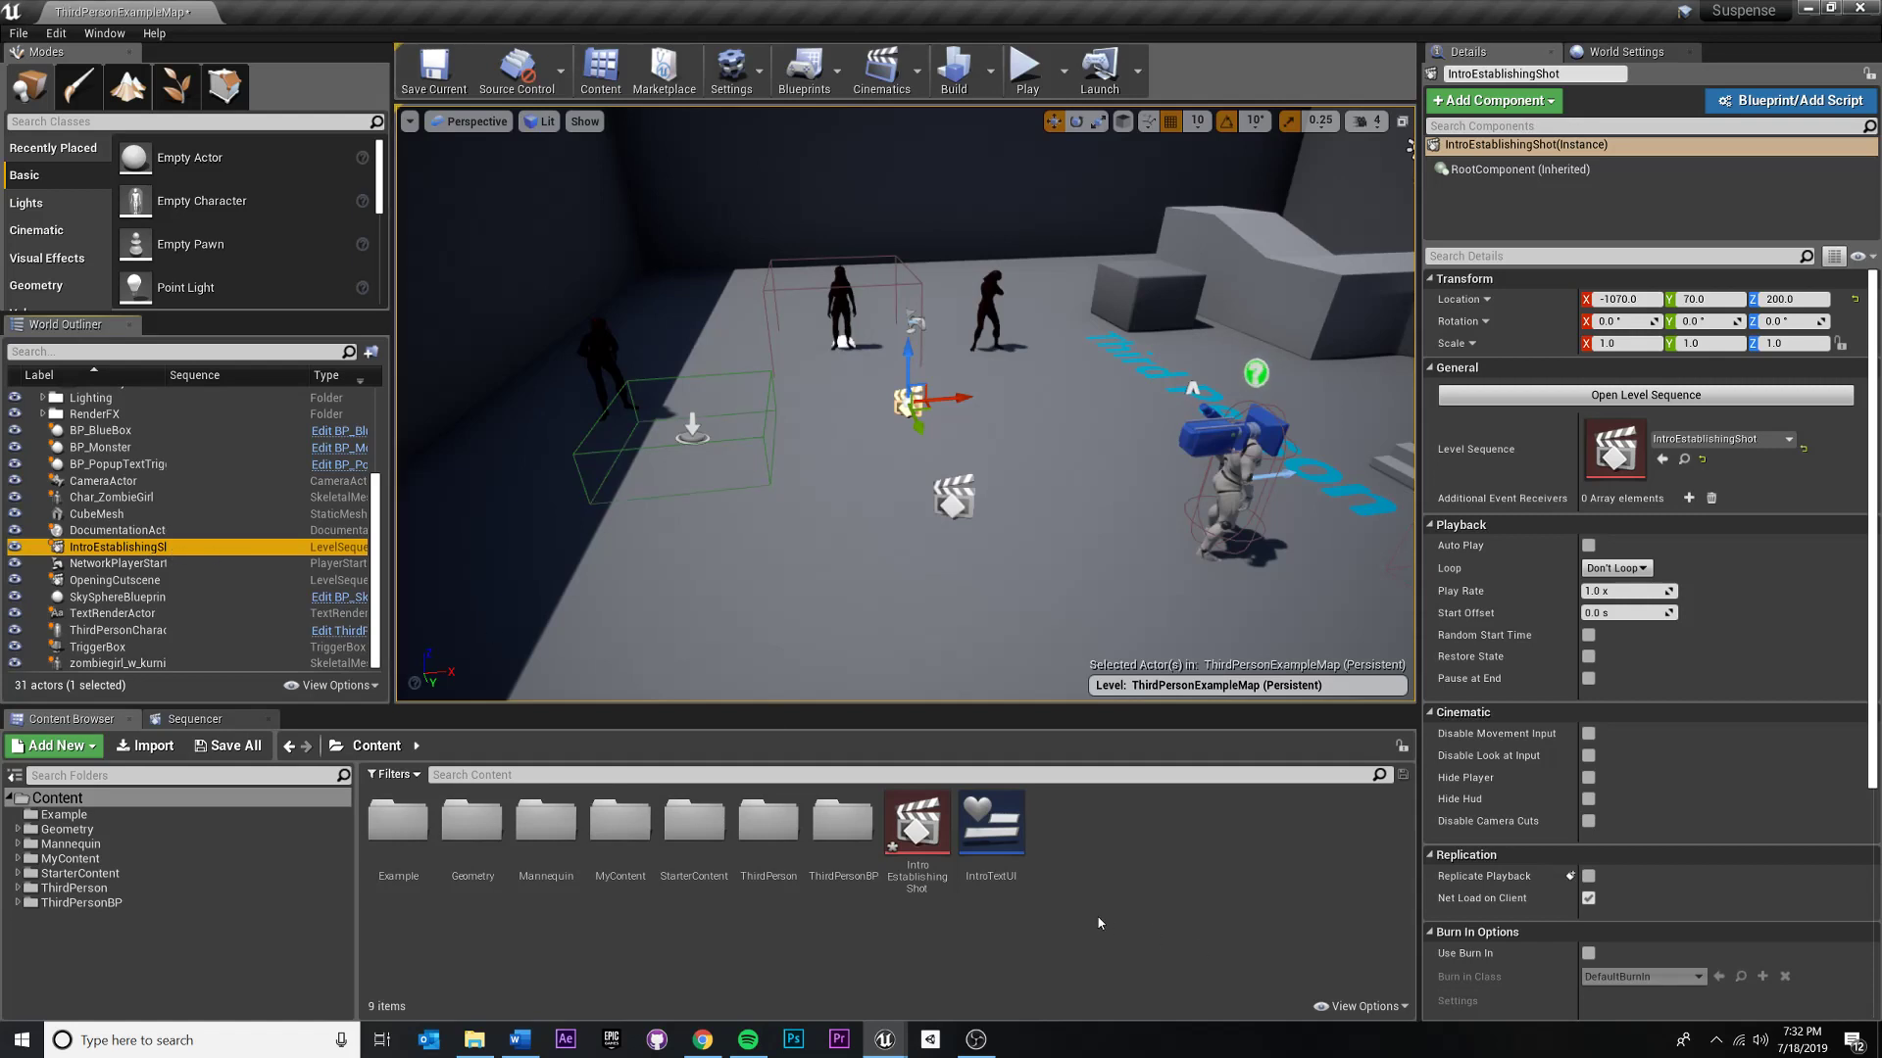
left_click(918, 828)
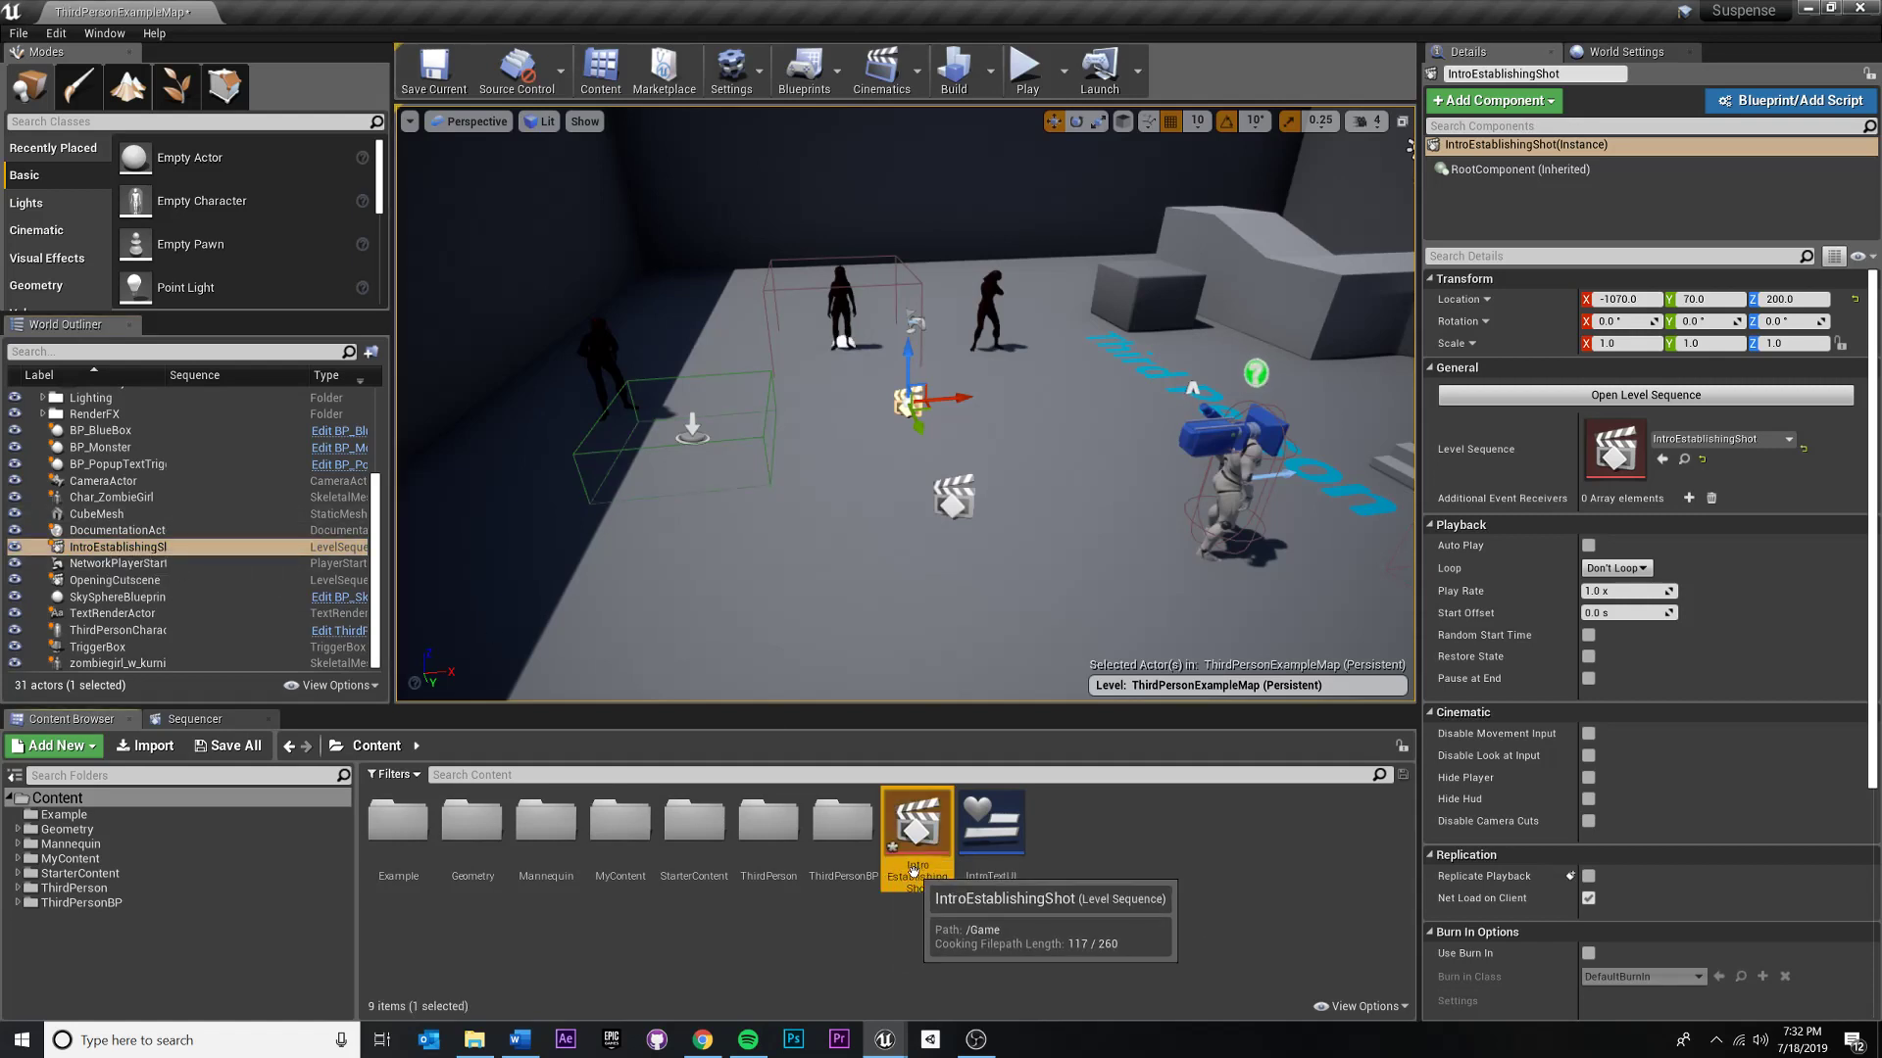
left_click(153, 548)
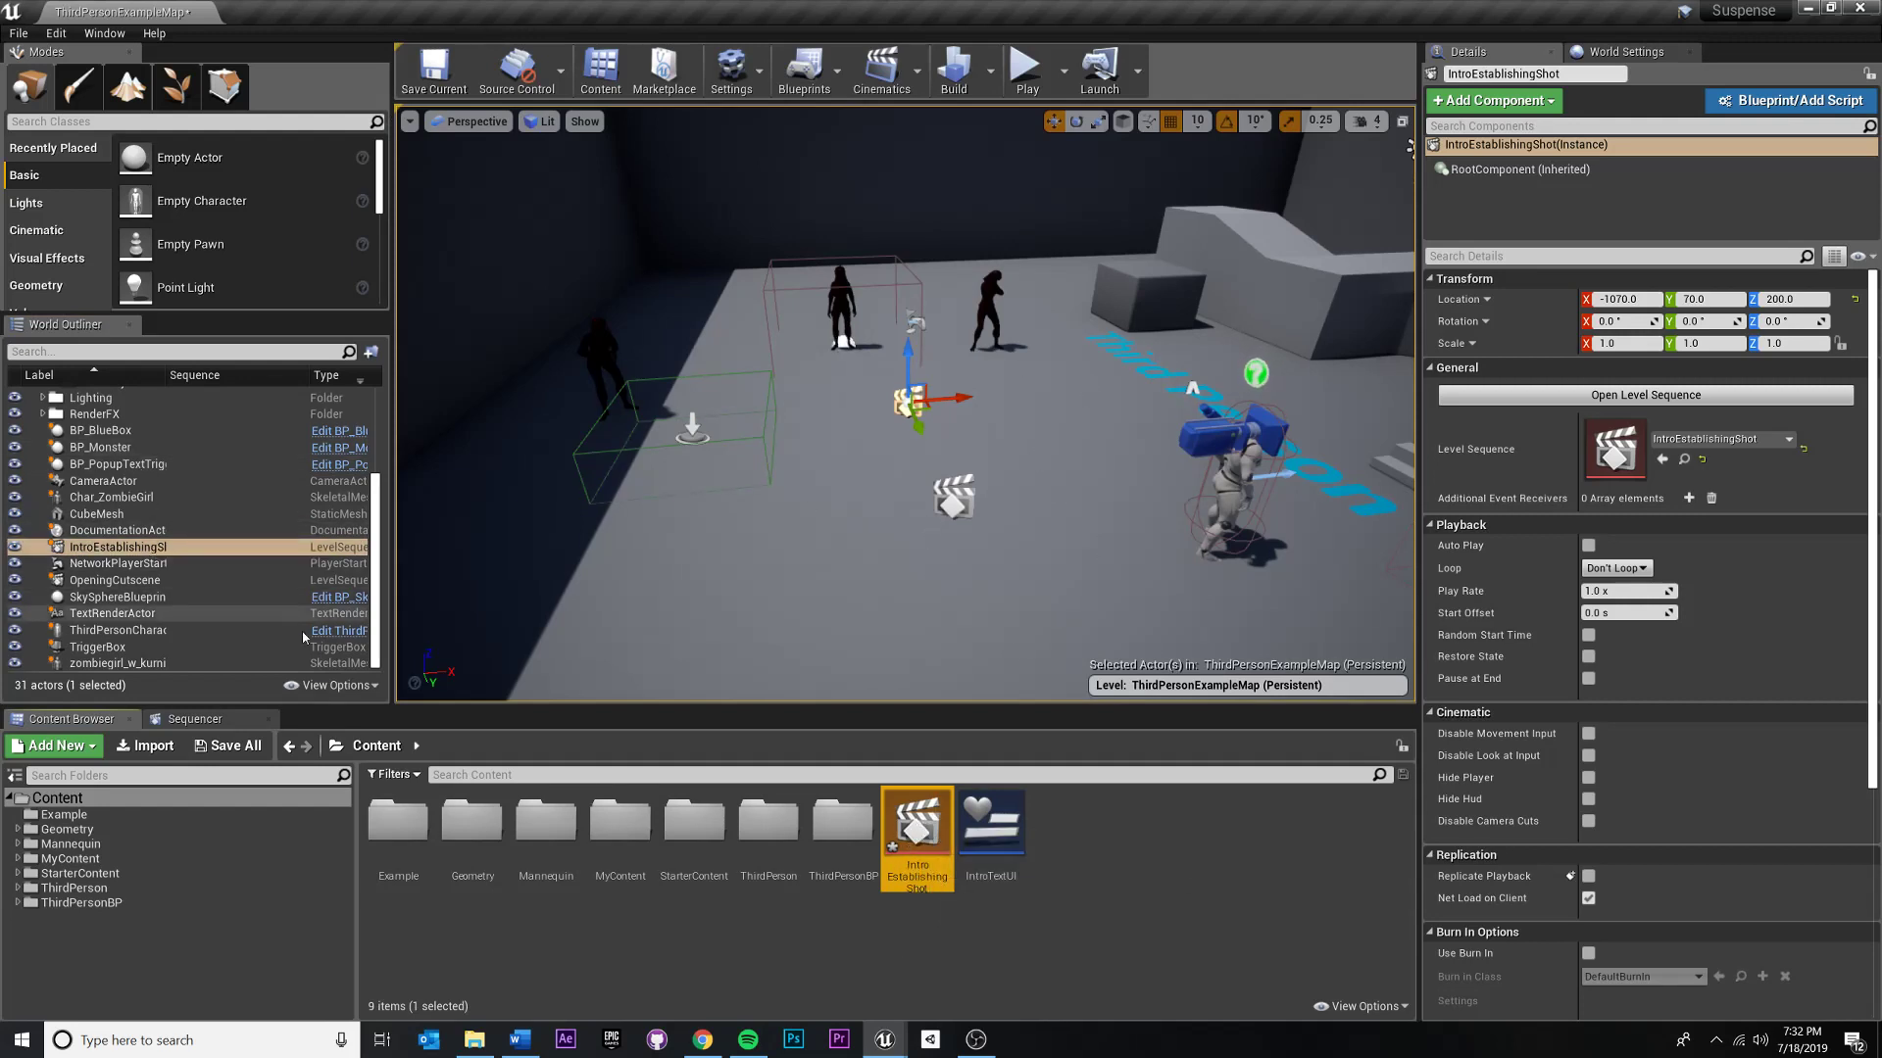
left_click(905, 867)
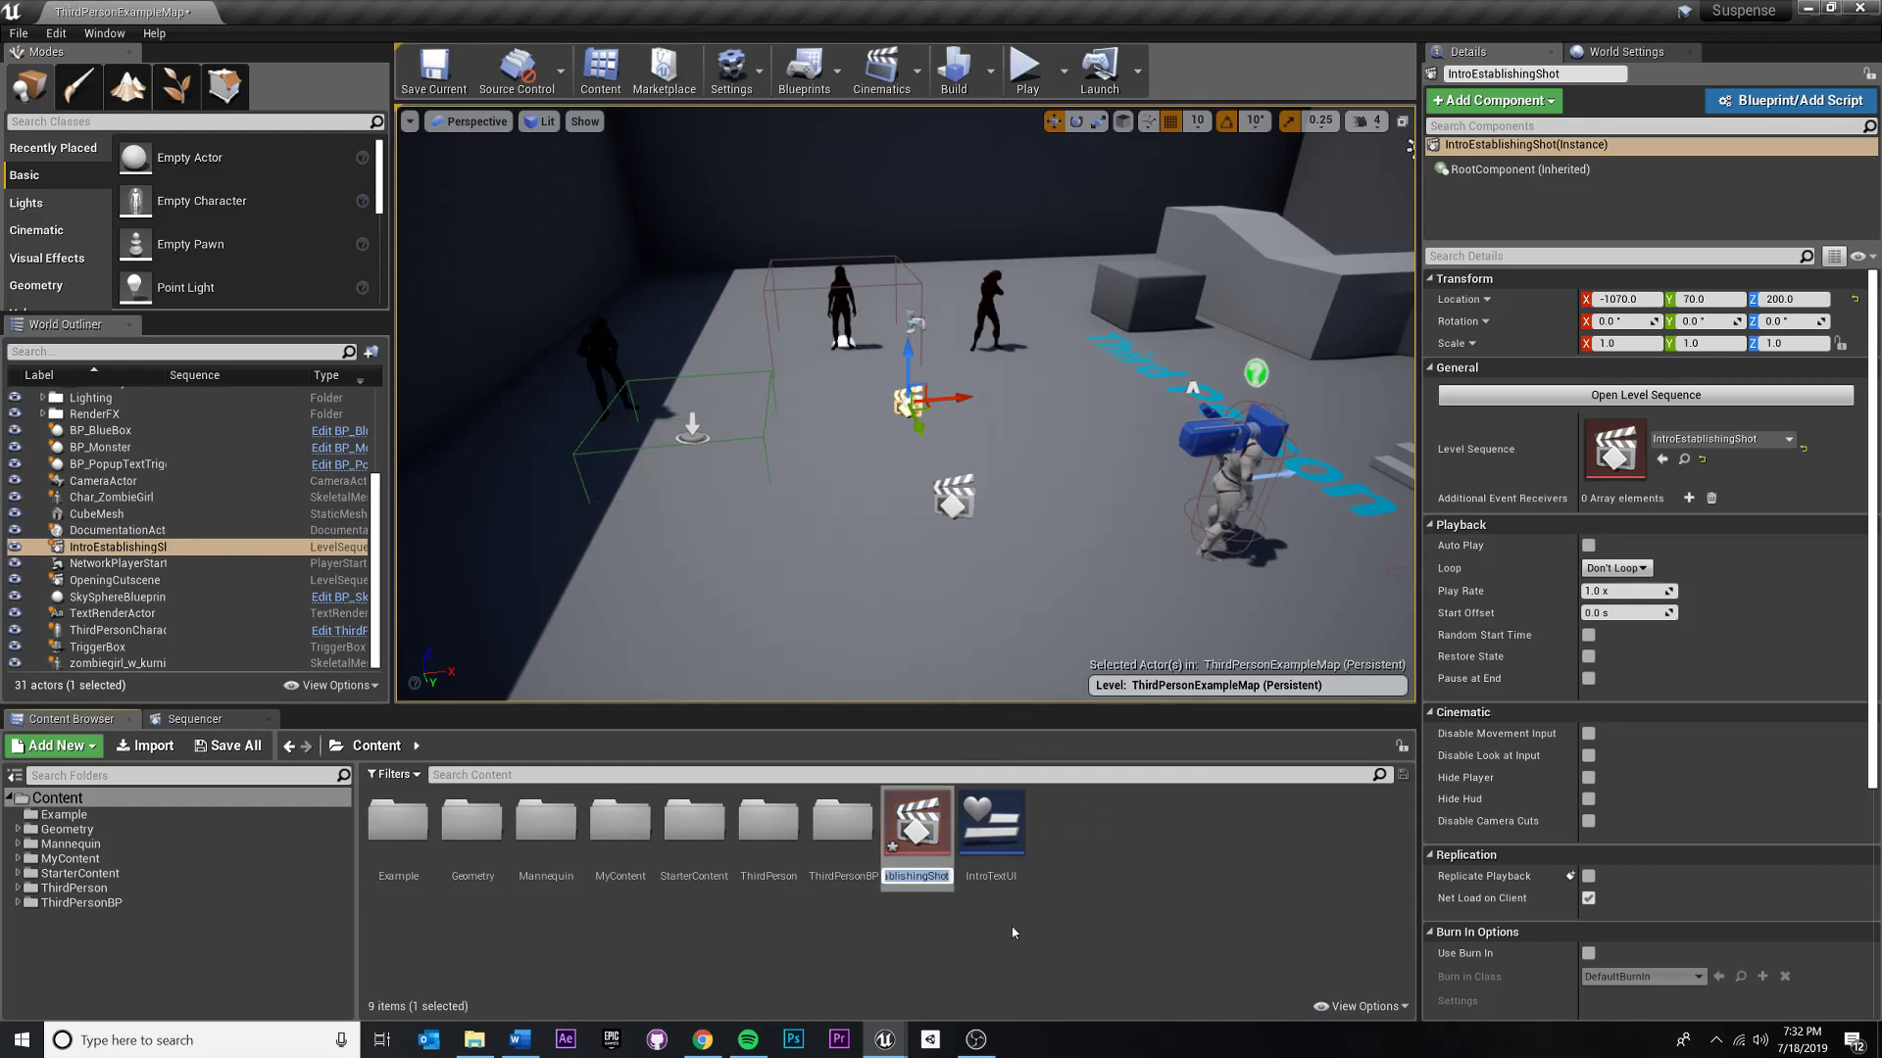
left_click(1014, 930)
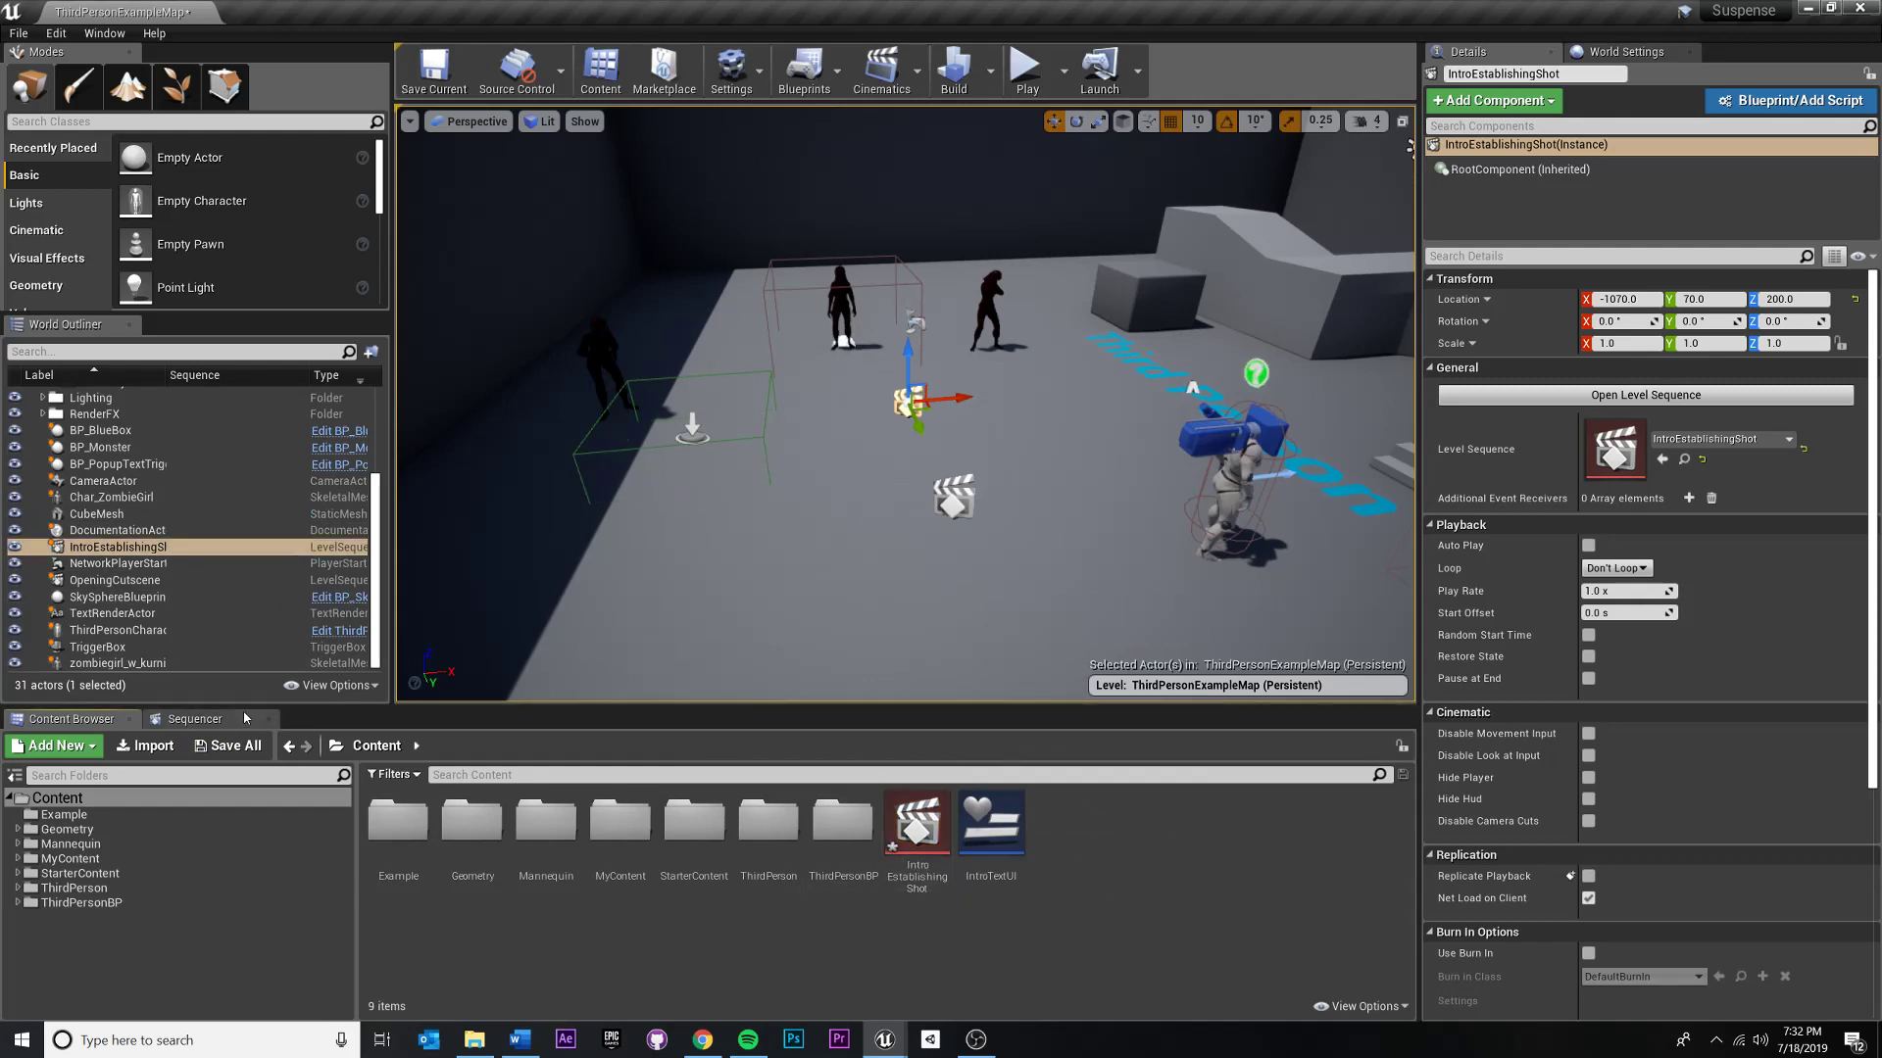
left_click(906, 863)
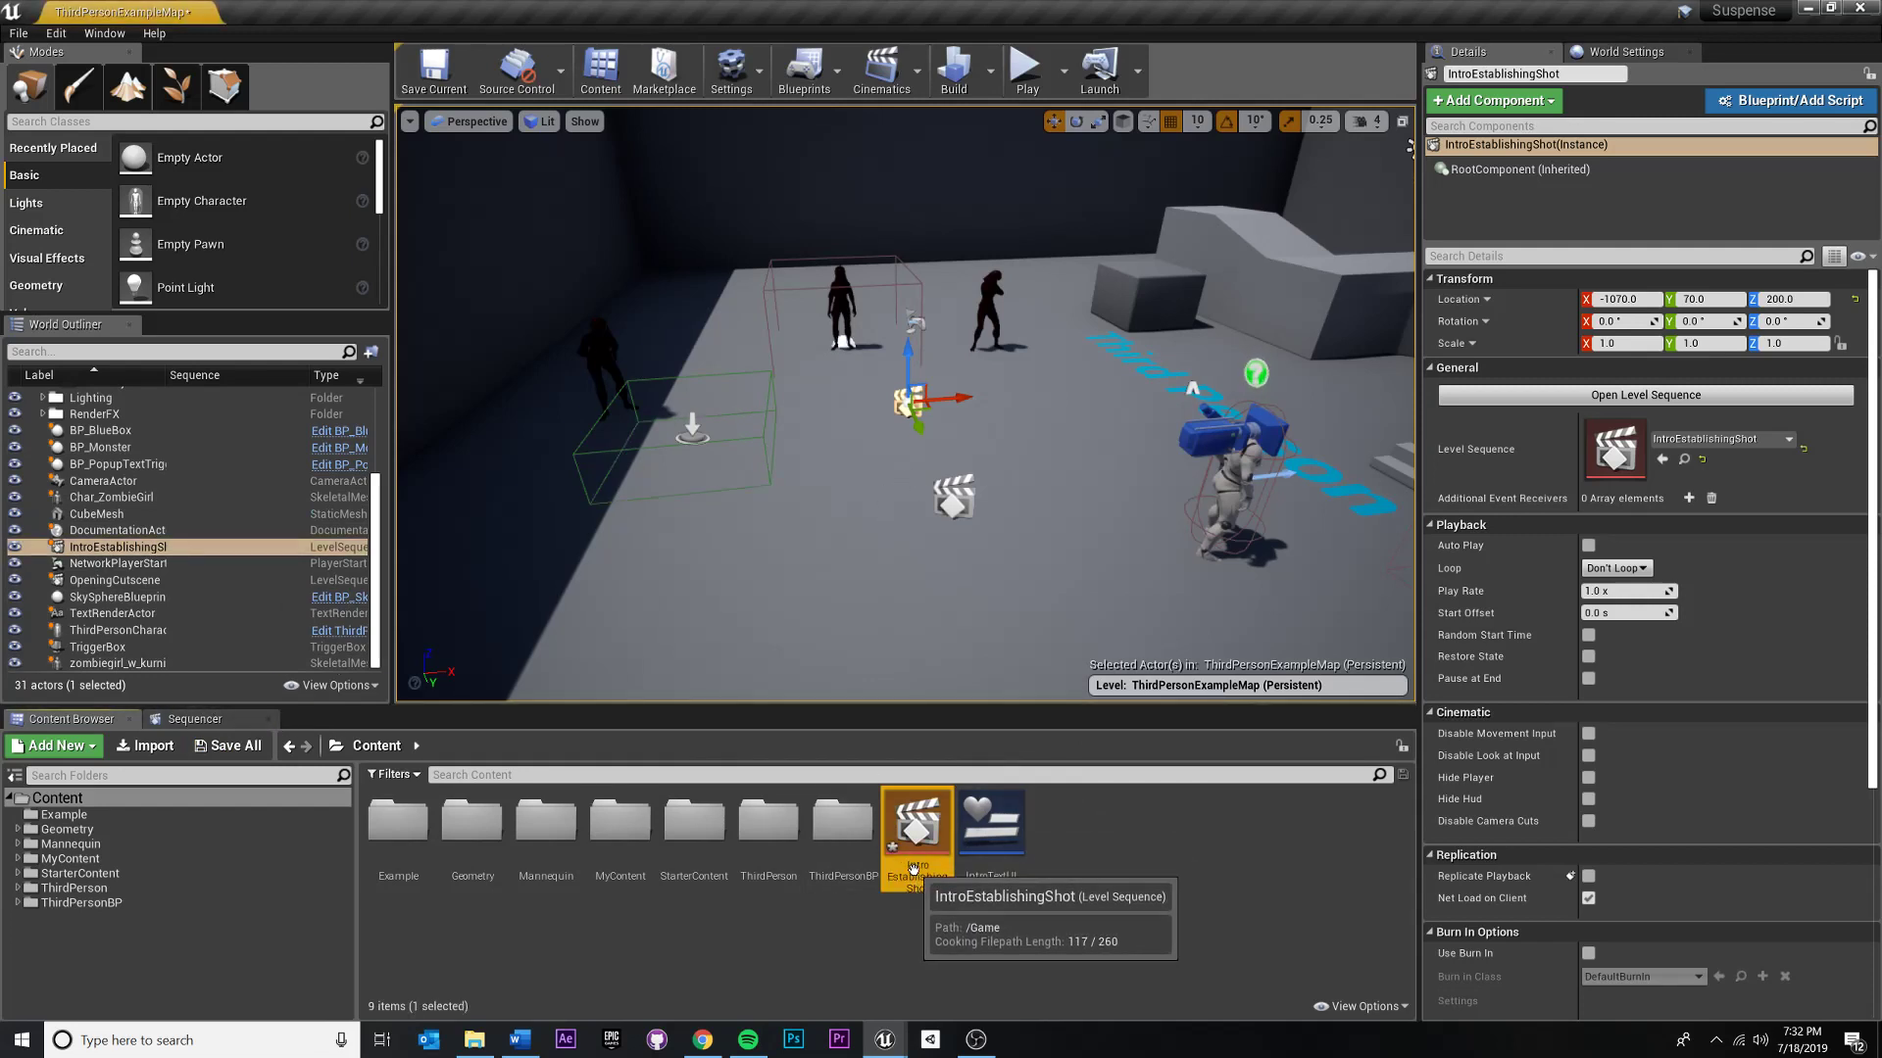
left_click(192, 720)
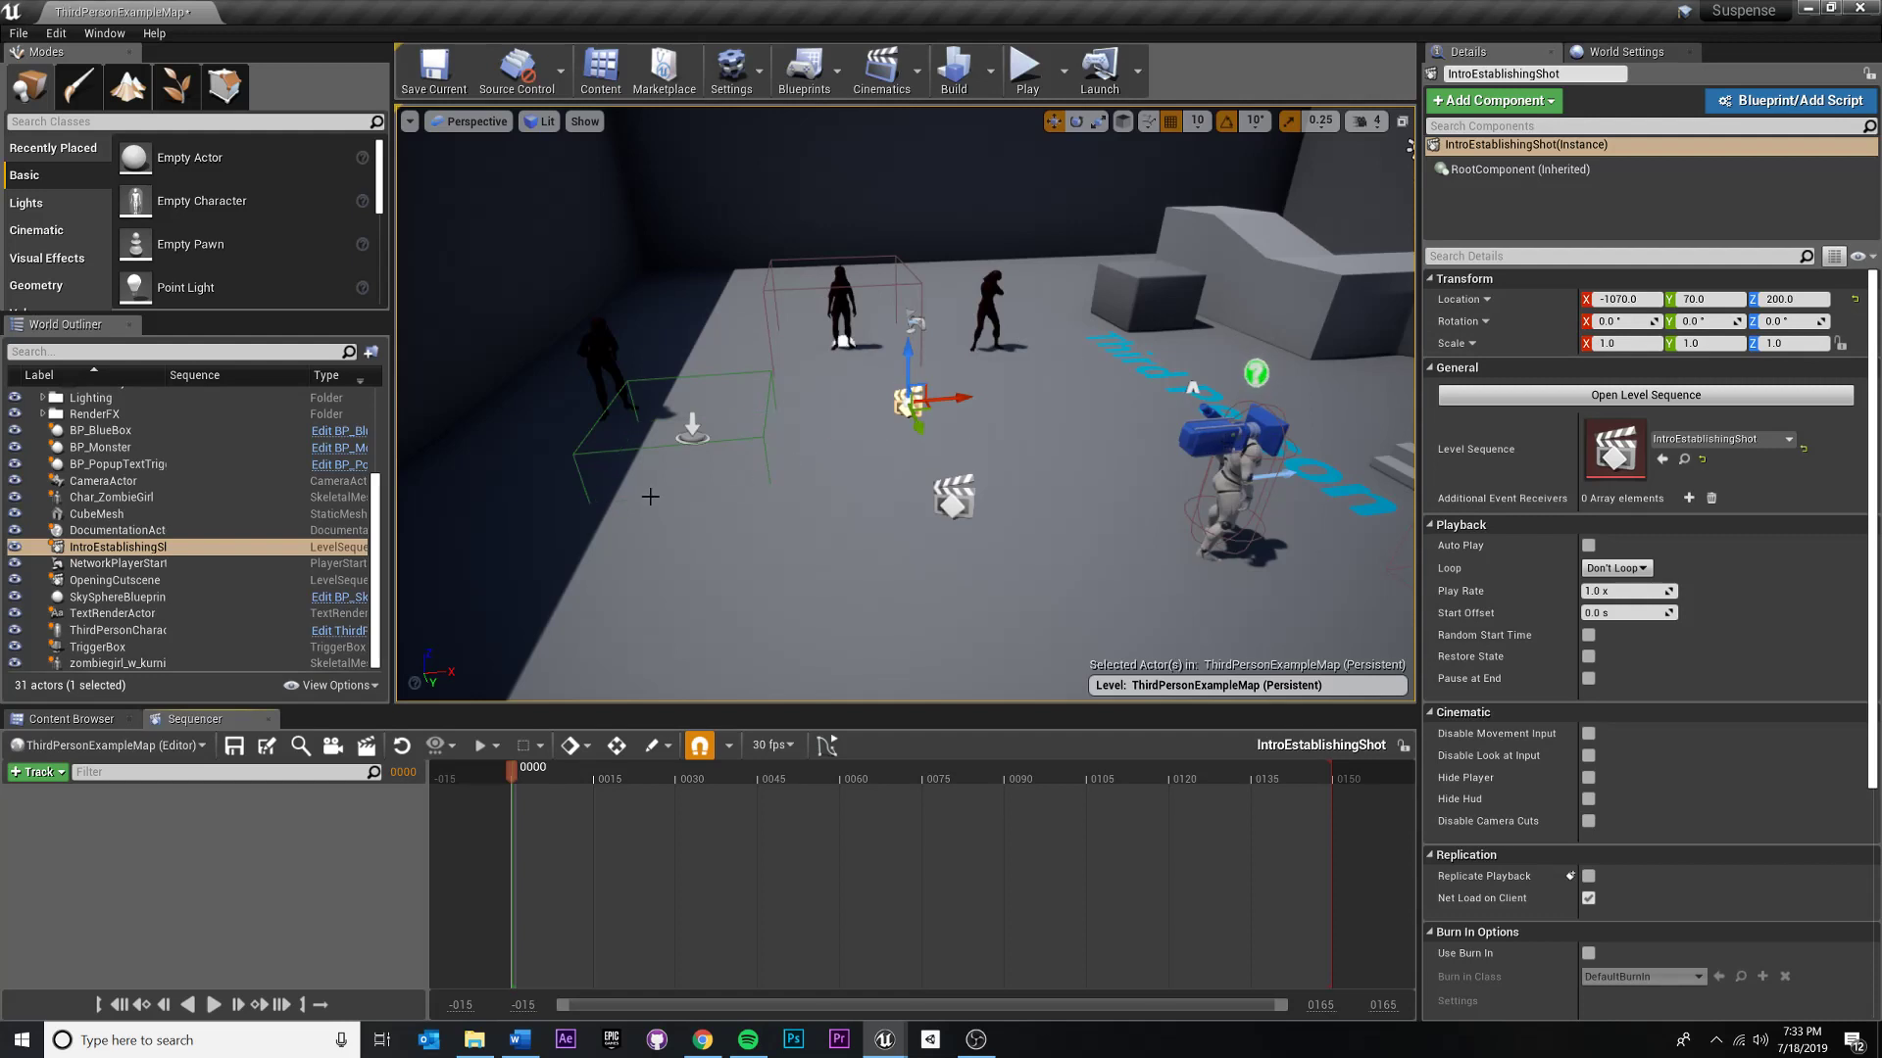
- Search the placeable classes for Camera and place a standard camera on the arena floor at about X -1180, Y 370, Z 130
mouse_move(780, 314)
right_mouse_down()
mouse_move(762, 314)
mouse_move(780, 314)
right_mouse_up()
key("s")
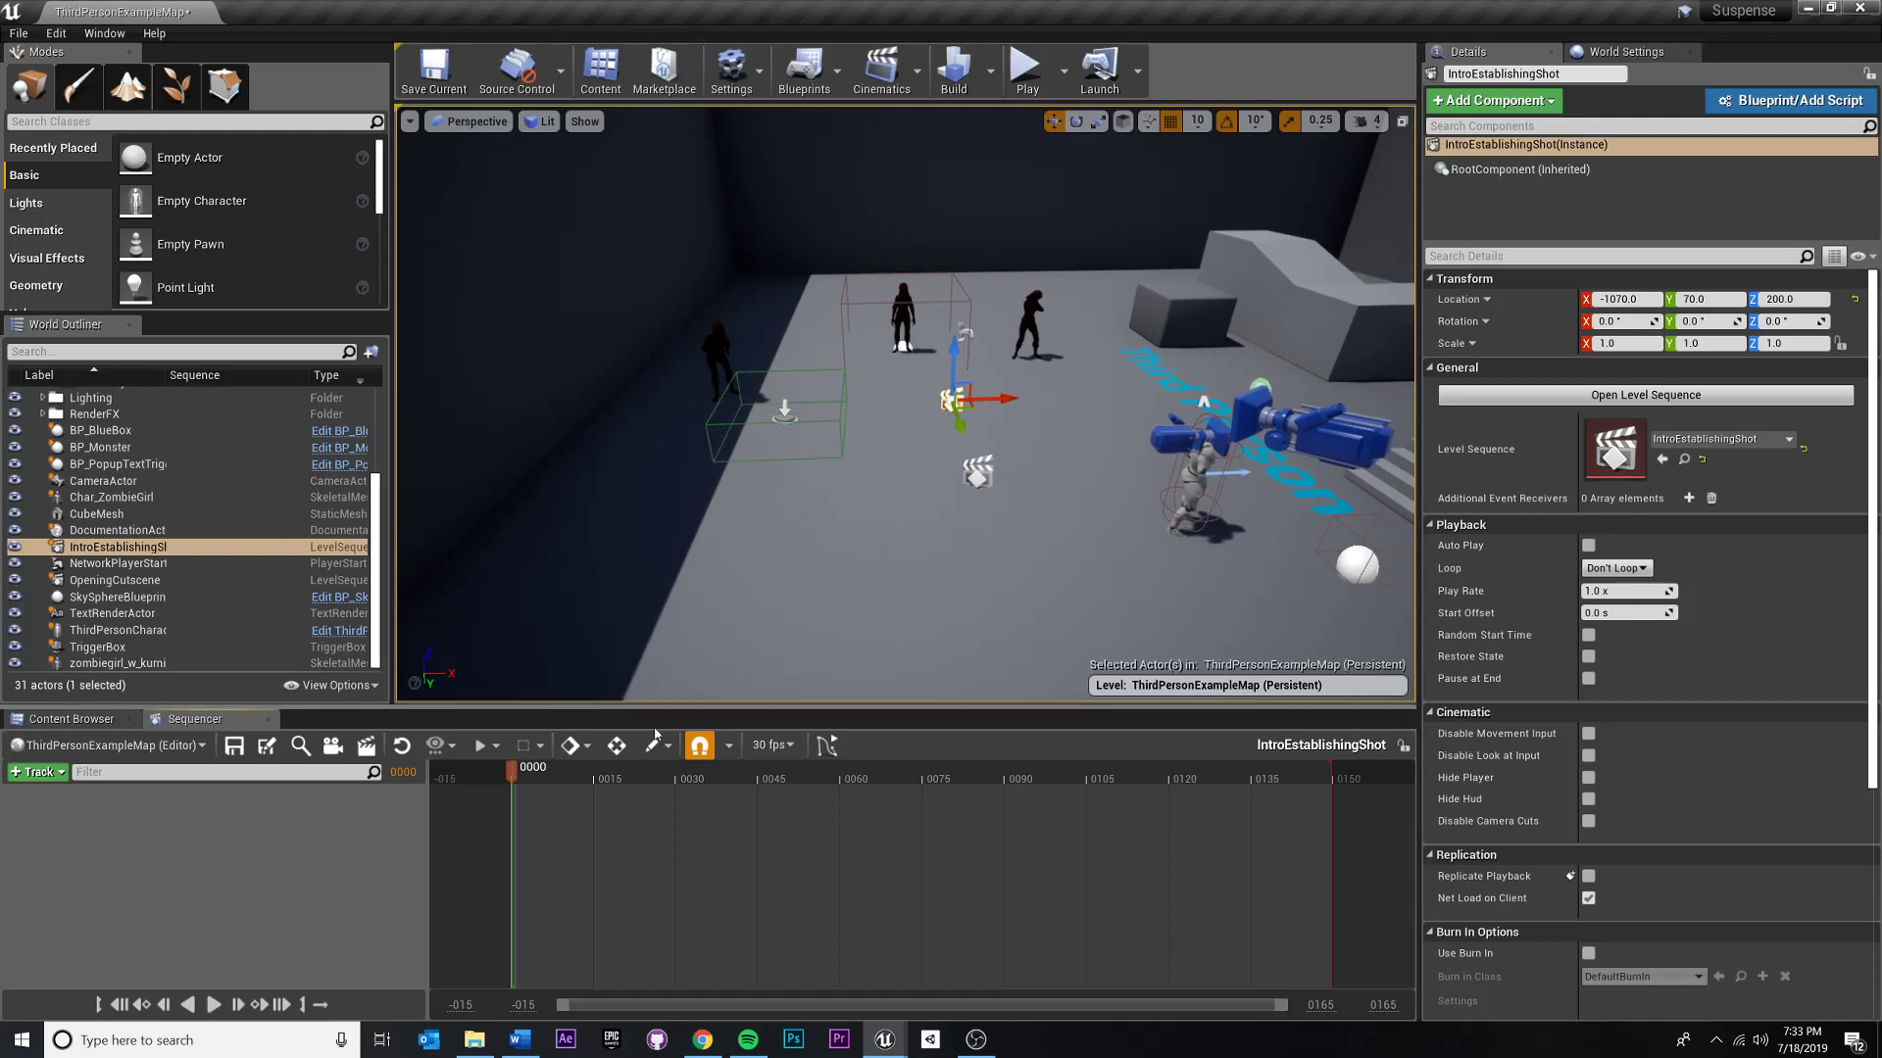
left_click(181, 121)
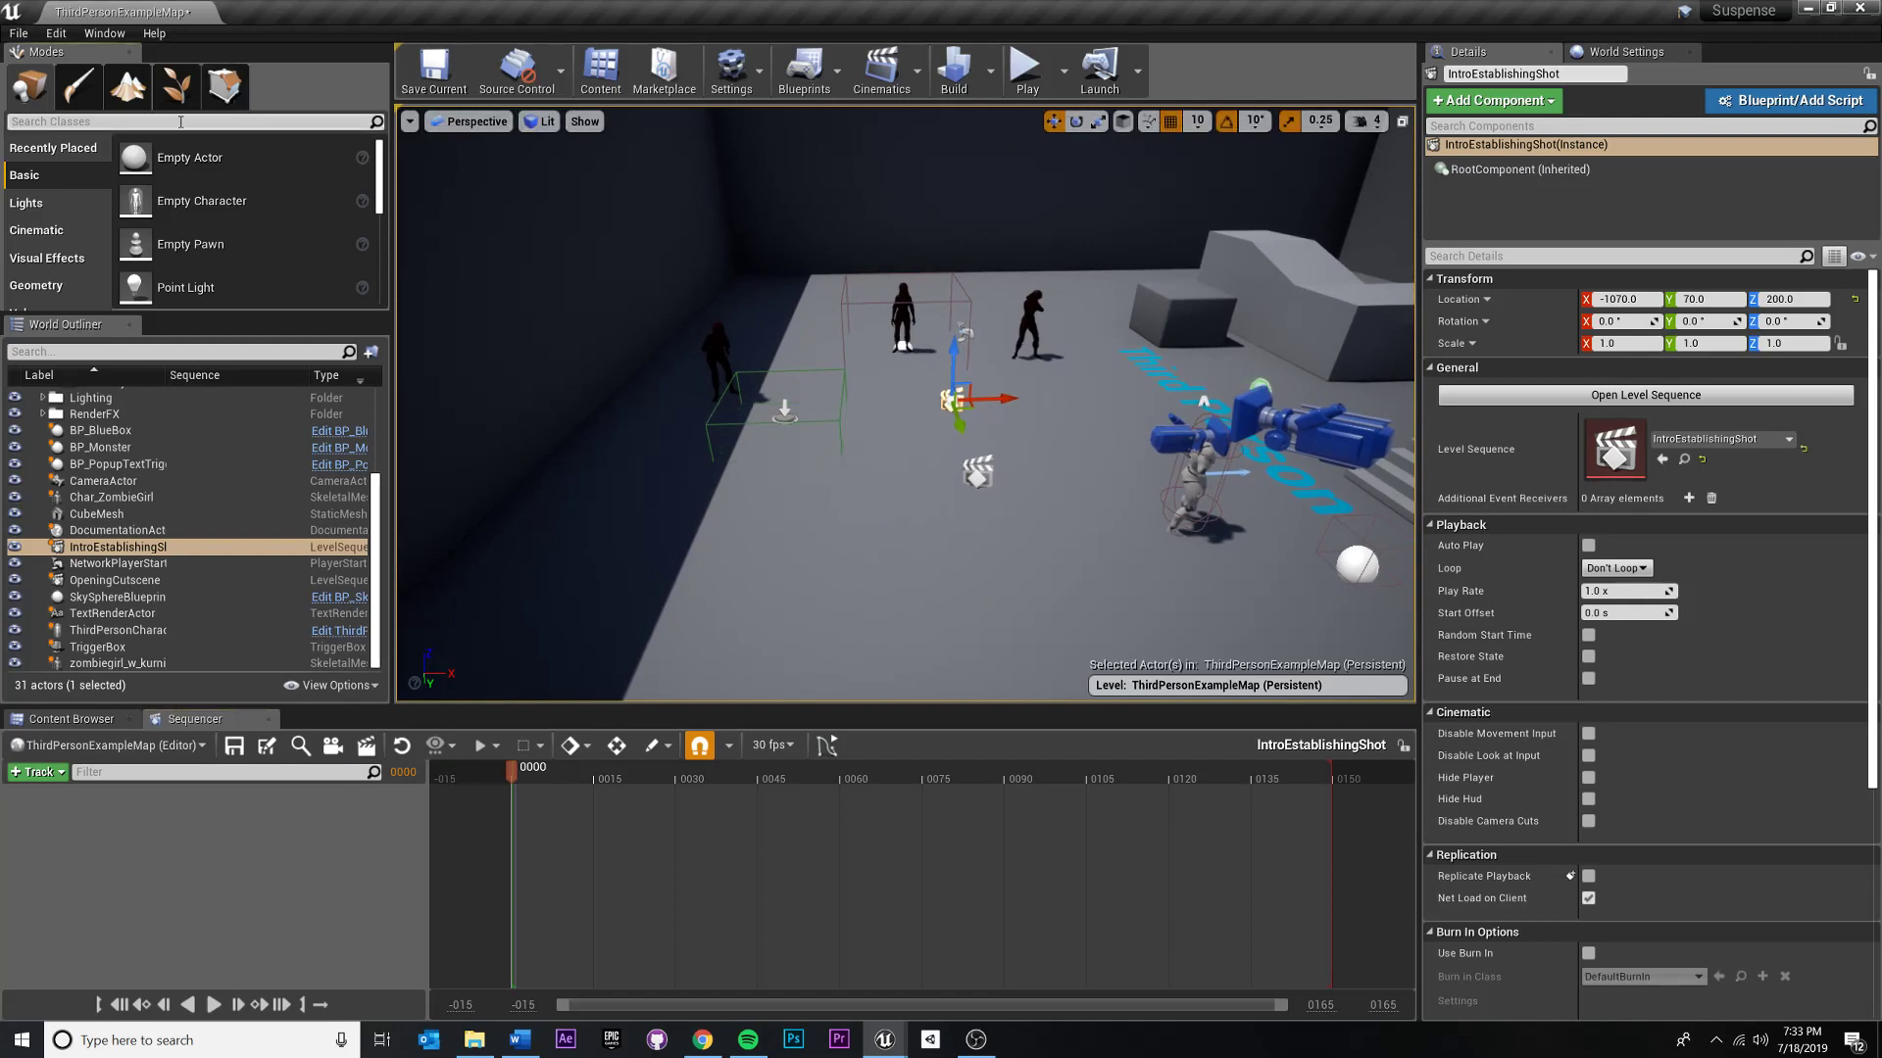
type("Camera")
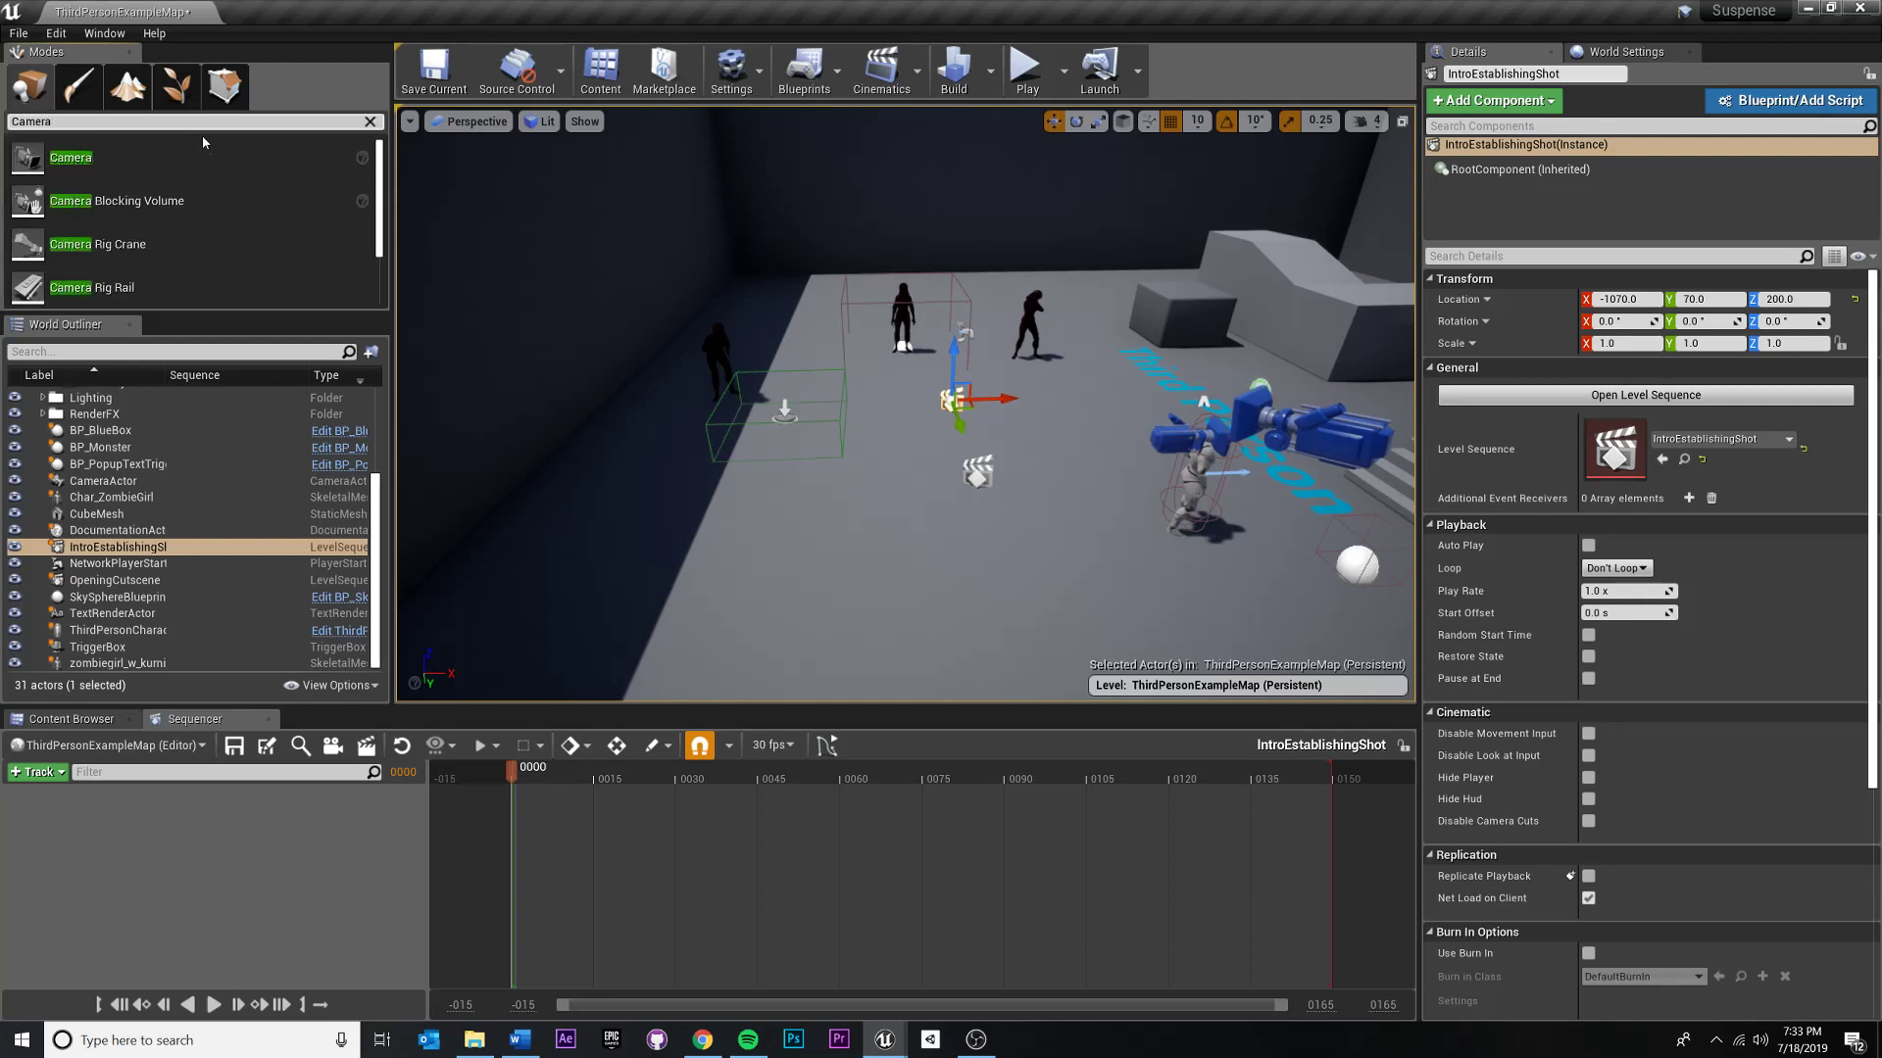
scroll(187, 240, "down", 2)
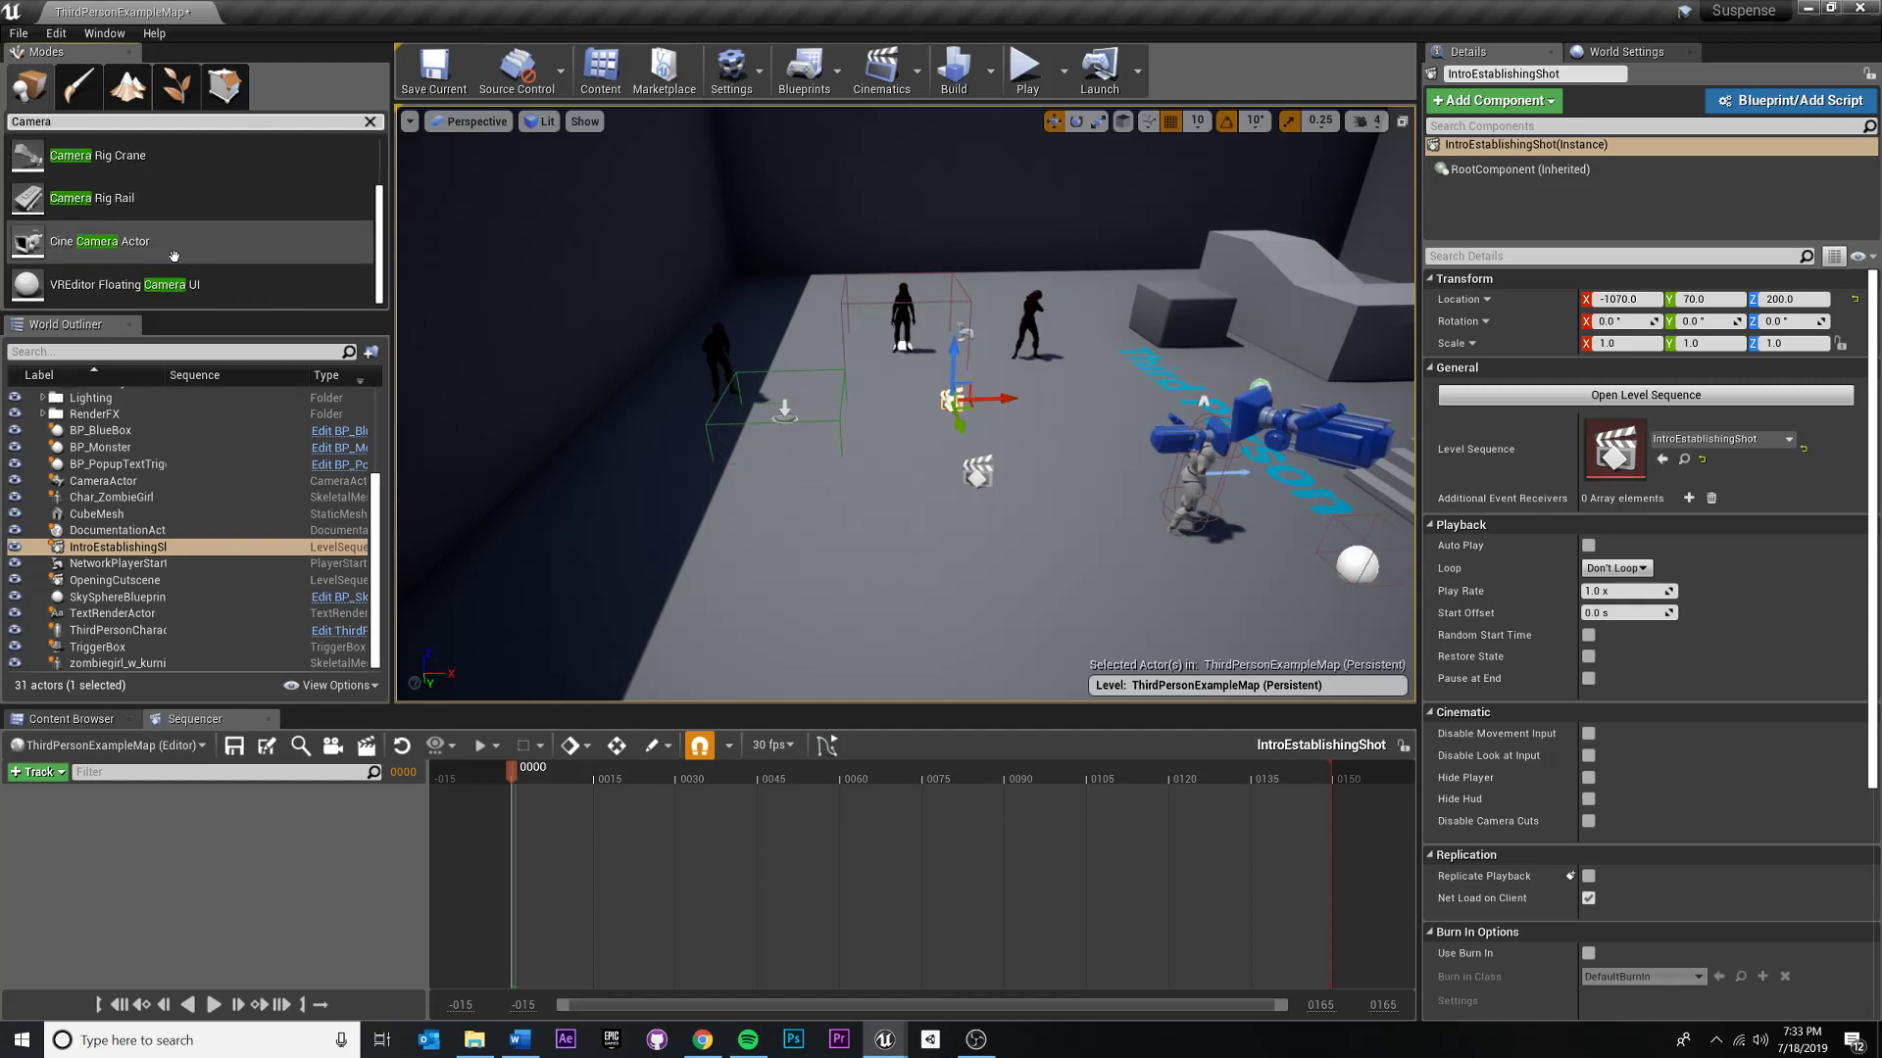
scroll(137, 243, "up", 2)
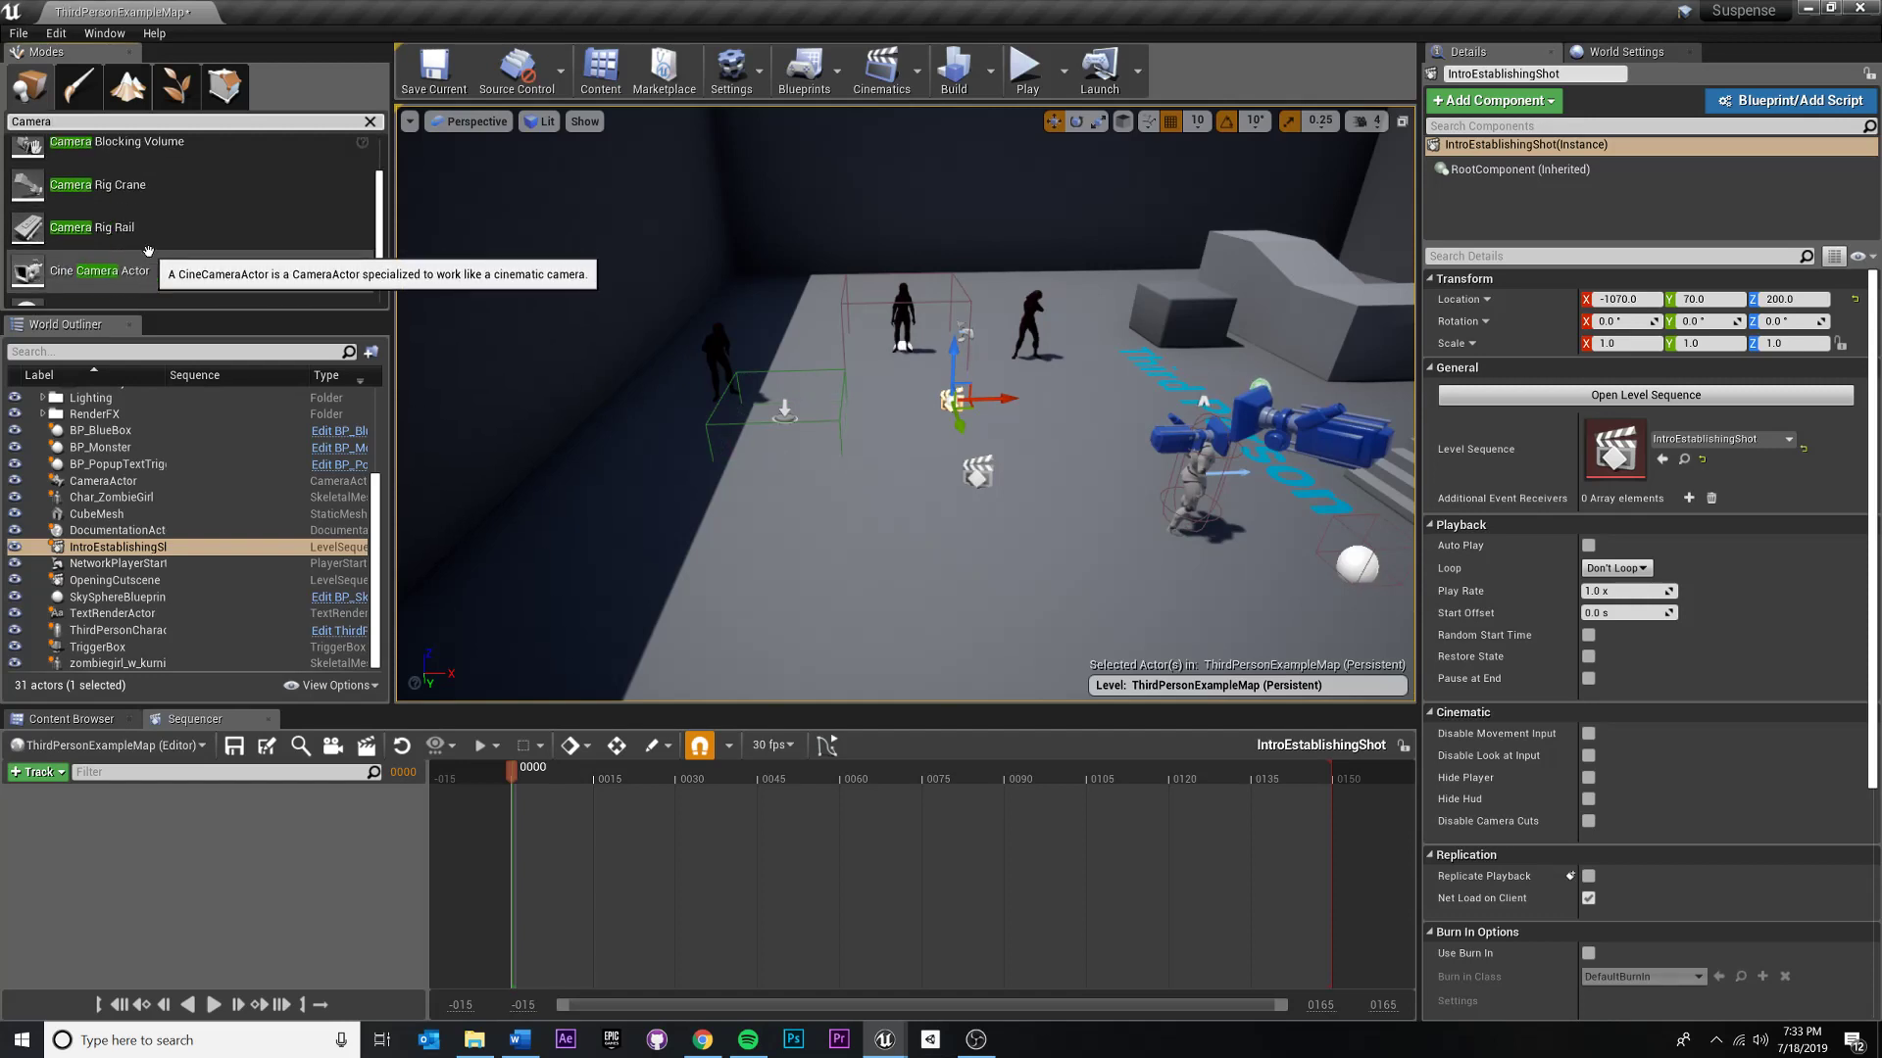
scroll(148, 250, "down", 2)
scroll(148, 250, "up", 2)
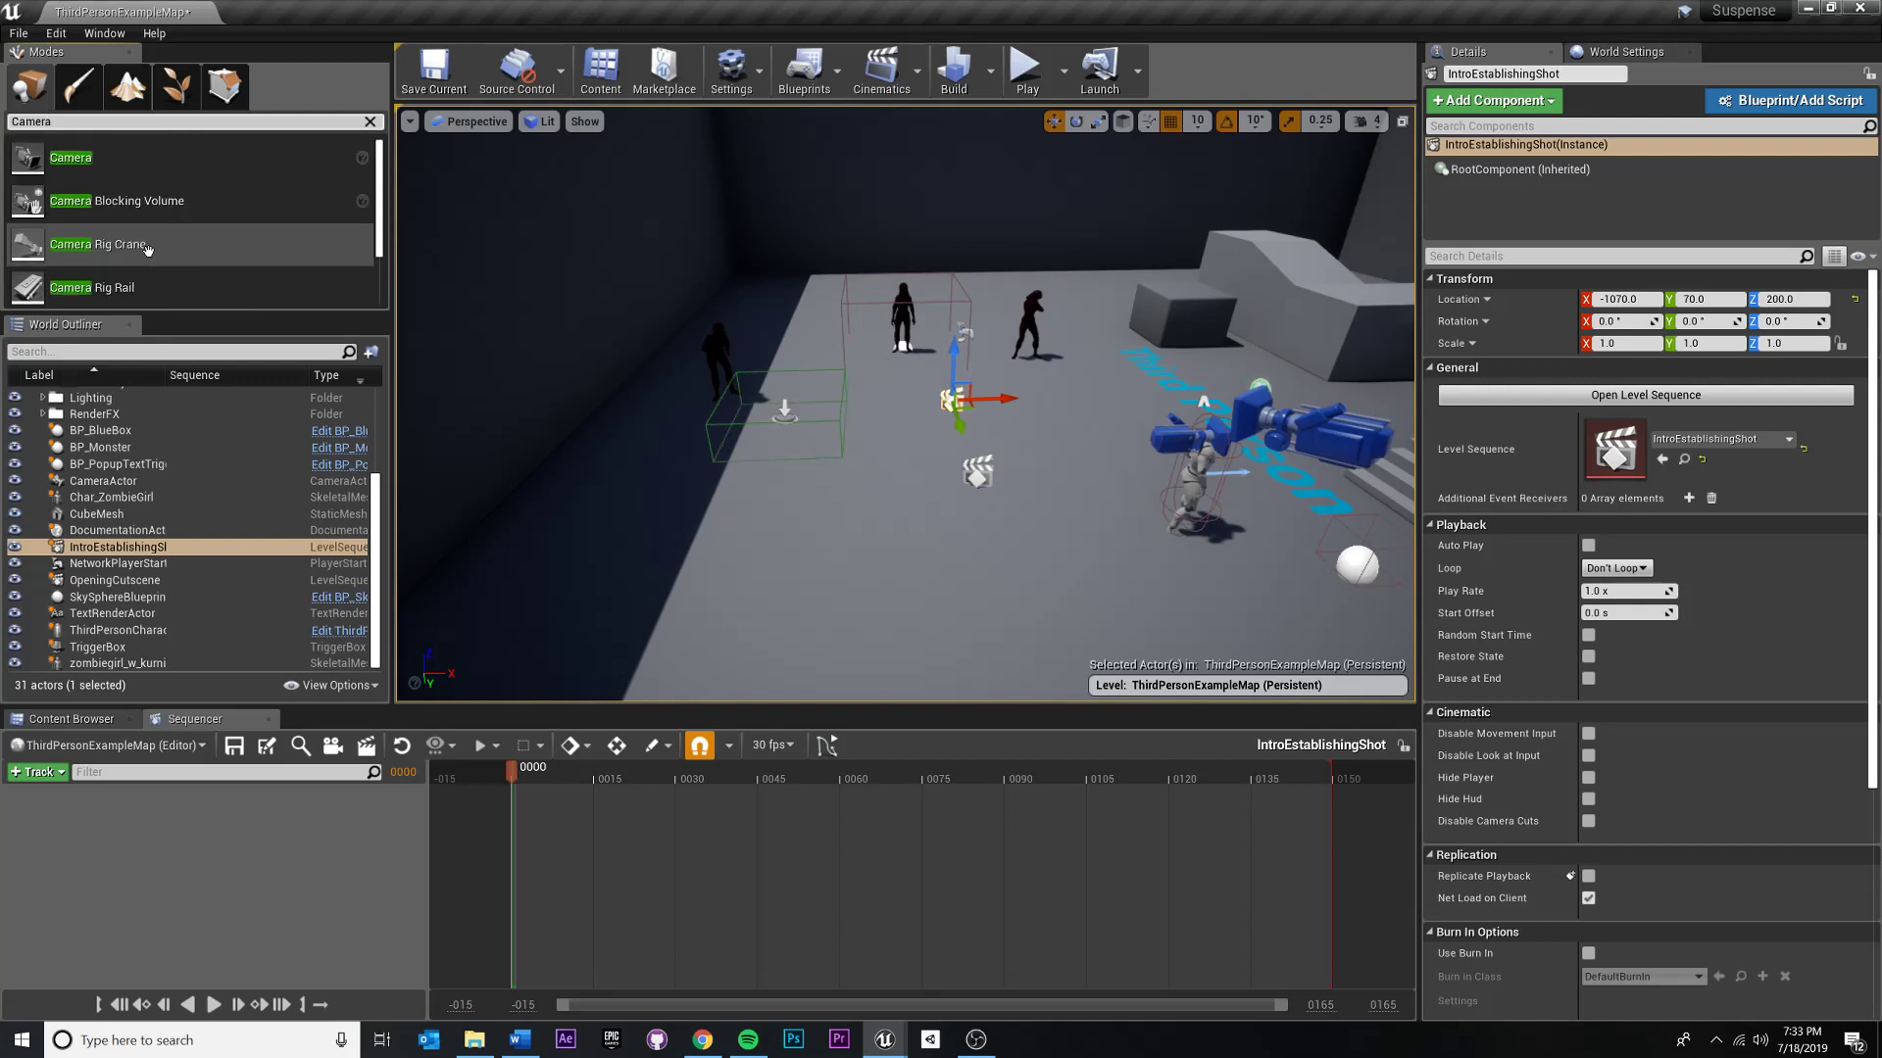
left_click(74, 159)
left_click_drag(75, 159, 909, 530)
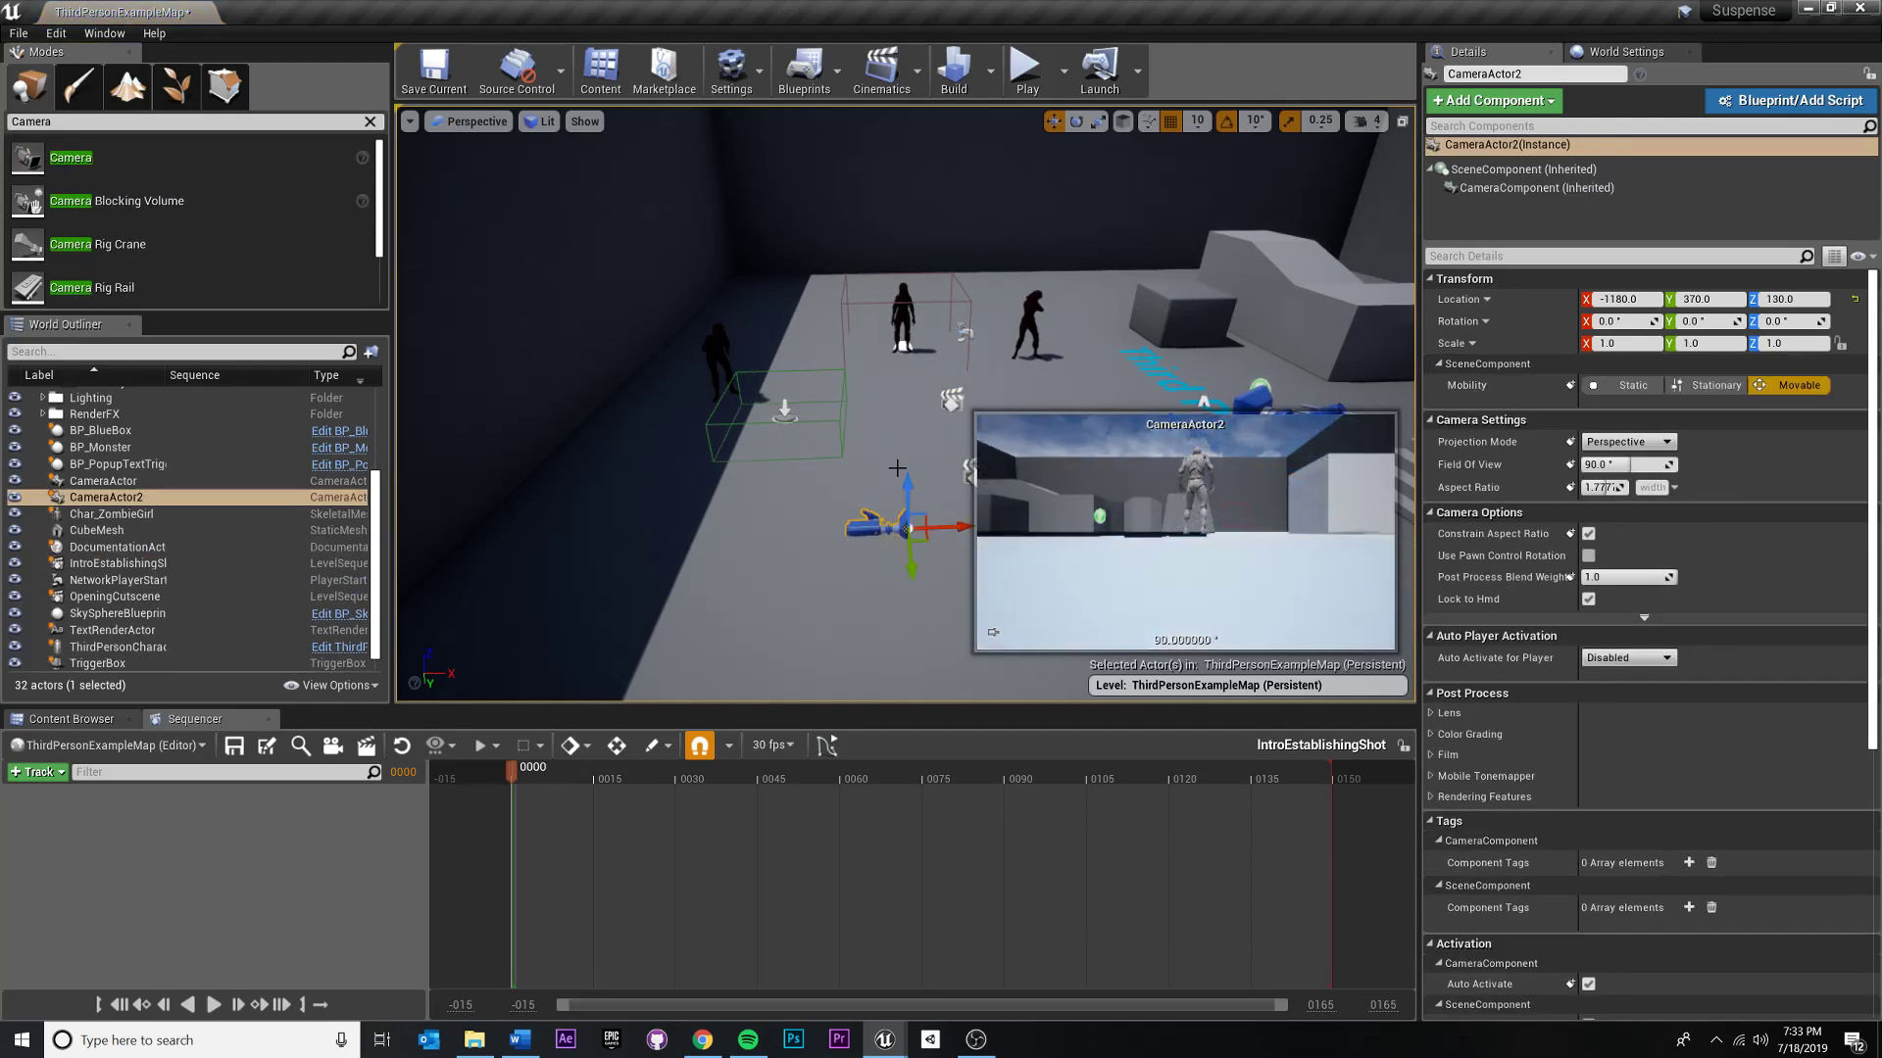
- Raise the new camera to about Z 490 and rotate it to about -50° around the vertical axis, facing the characters
left_click_drag(908, 486, 908, 267)
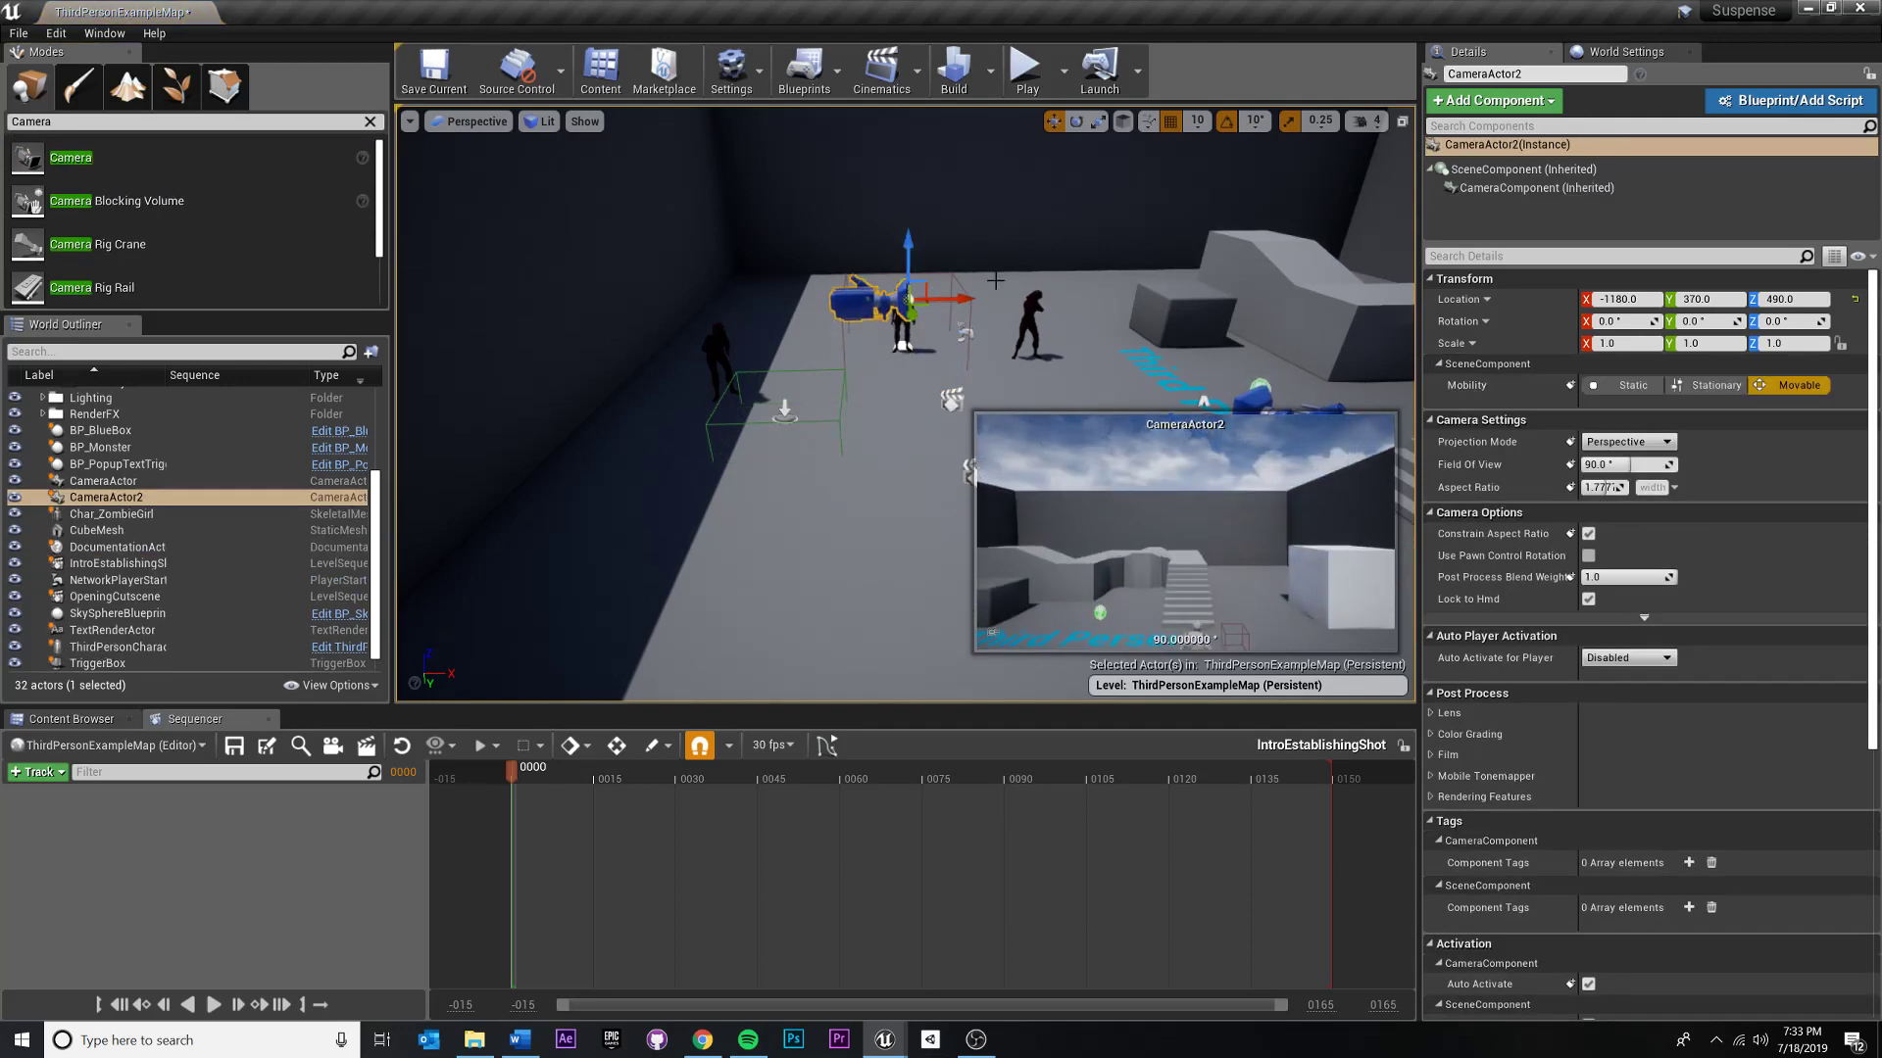
scroll(1256, 120, "up", 2)
scroll(1257, 119, "down", 3)
key("e")
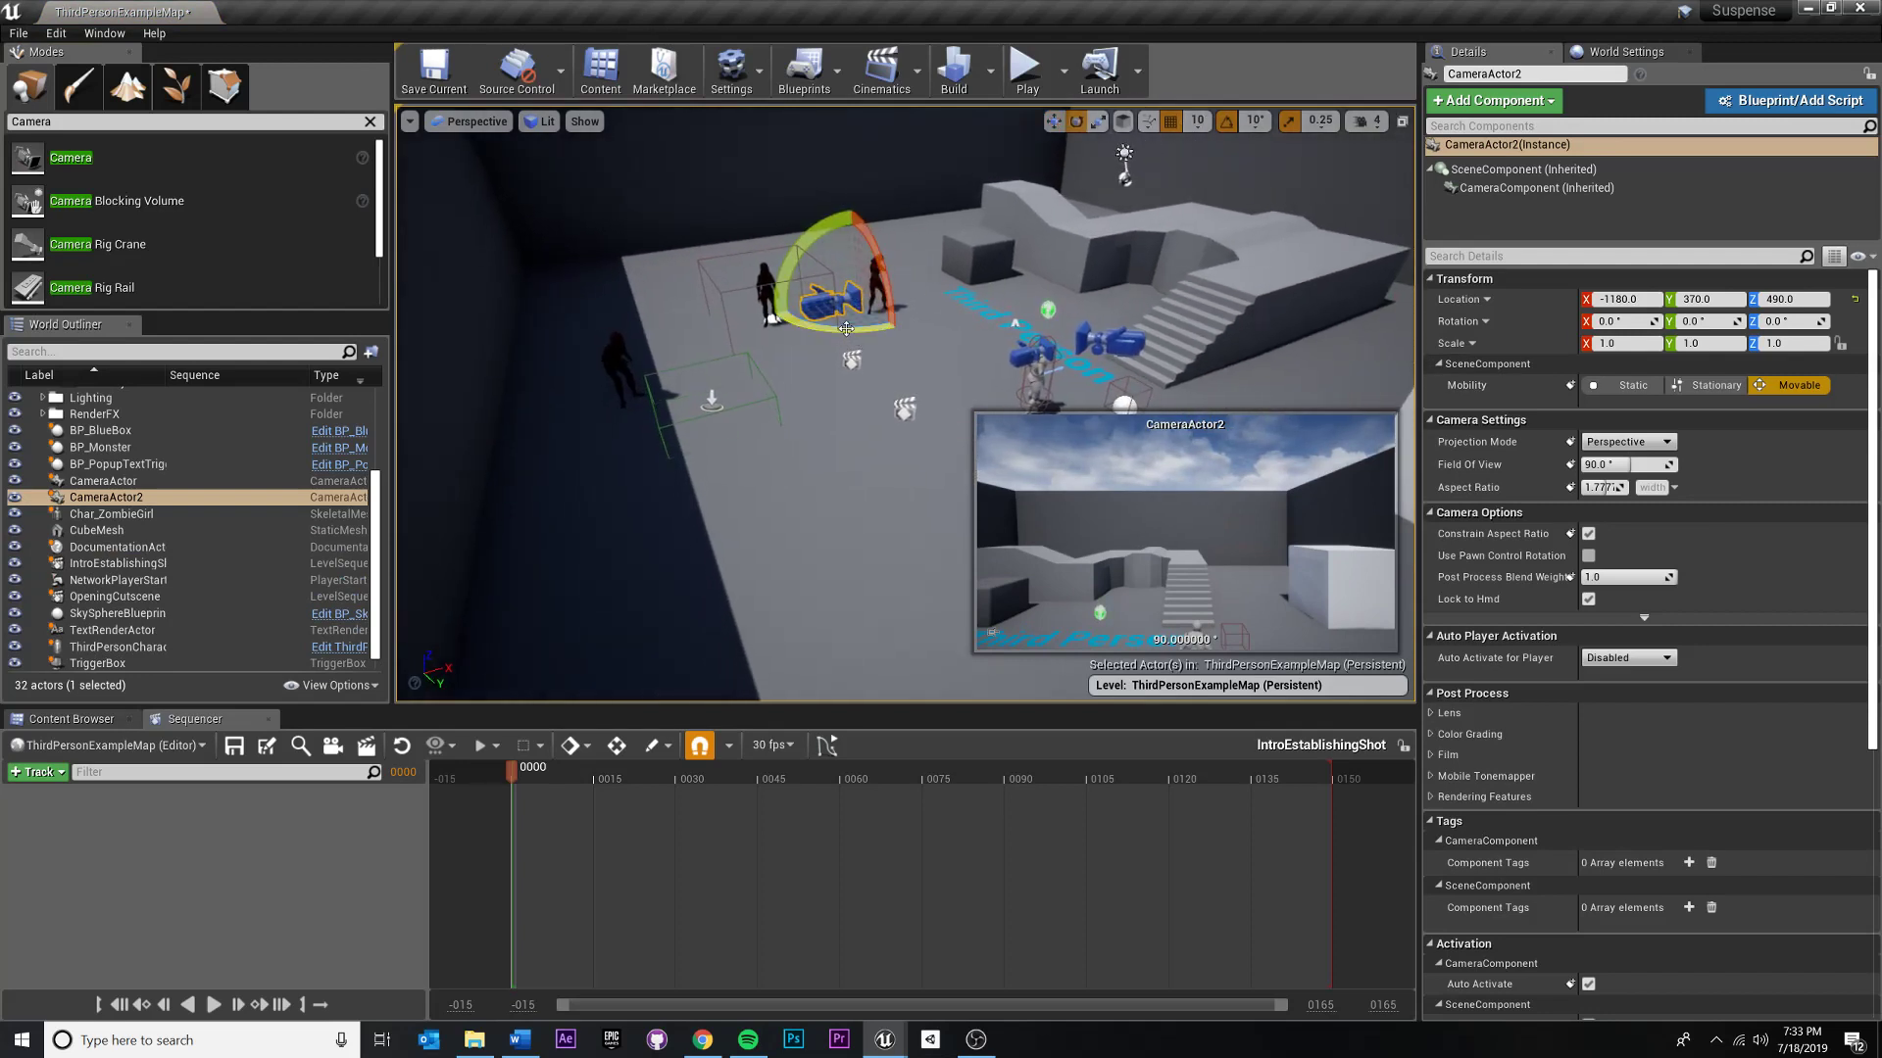
left_click_drag(776, 309, 862, 310)
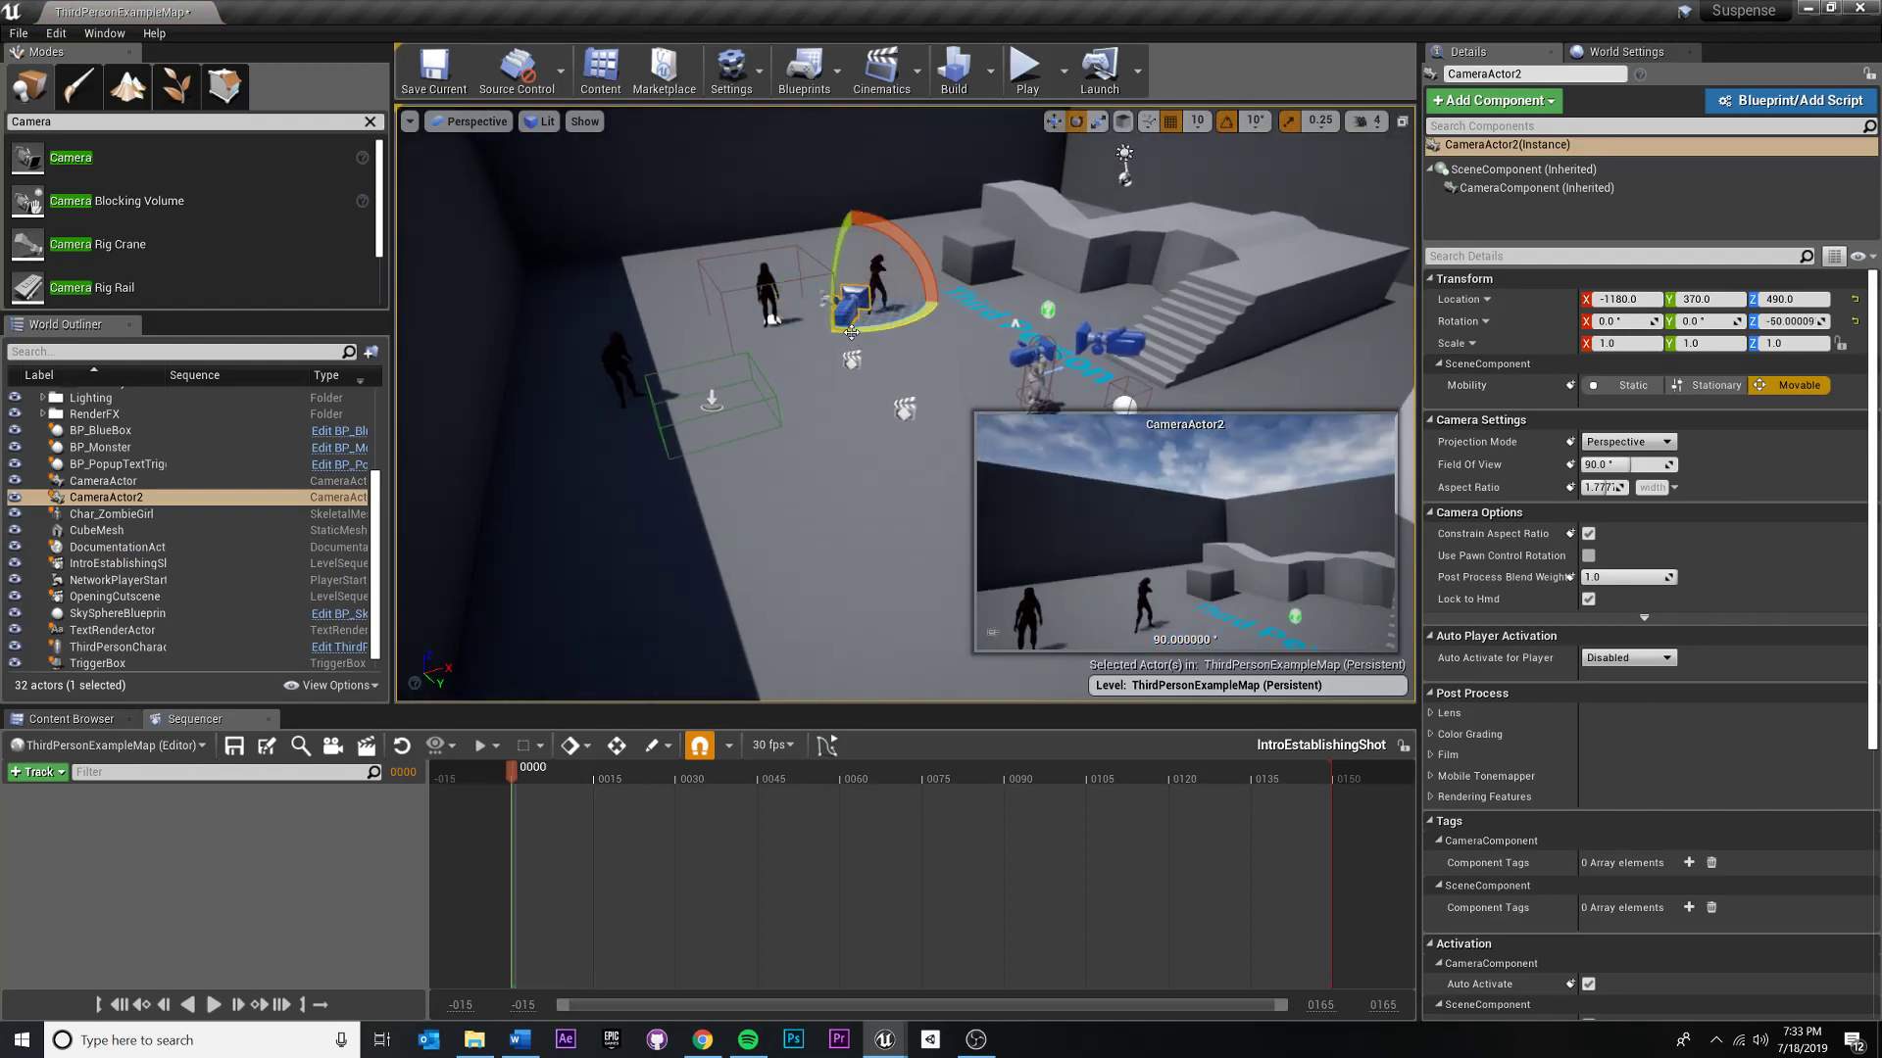
- Switch the camera's transform gizmo between local and world space to compare its axes, ending in local space
right_click_drag(957, 247, 833, 251)
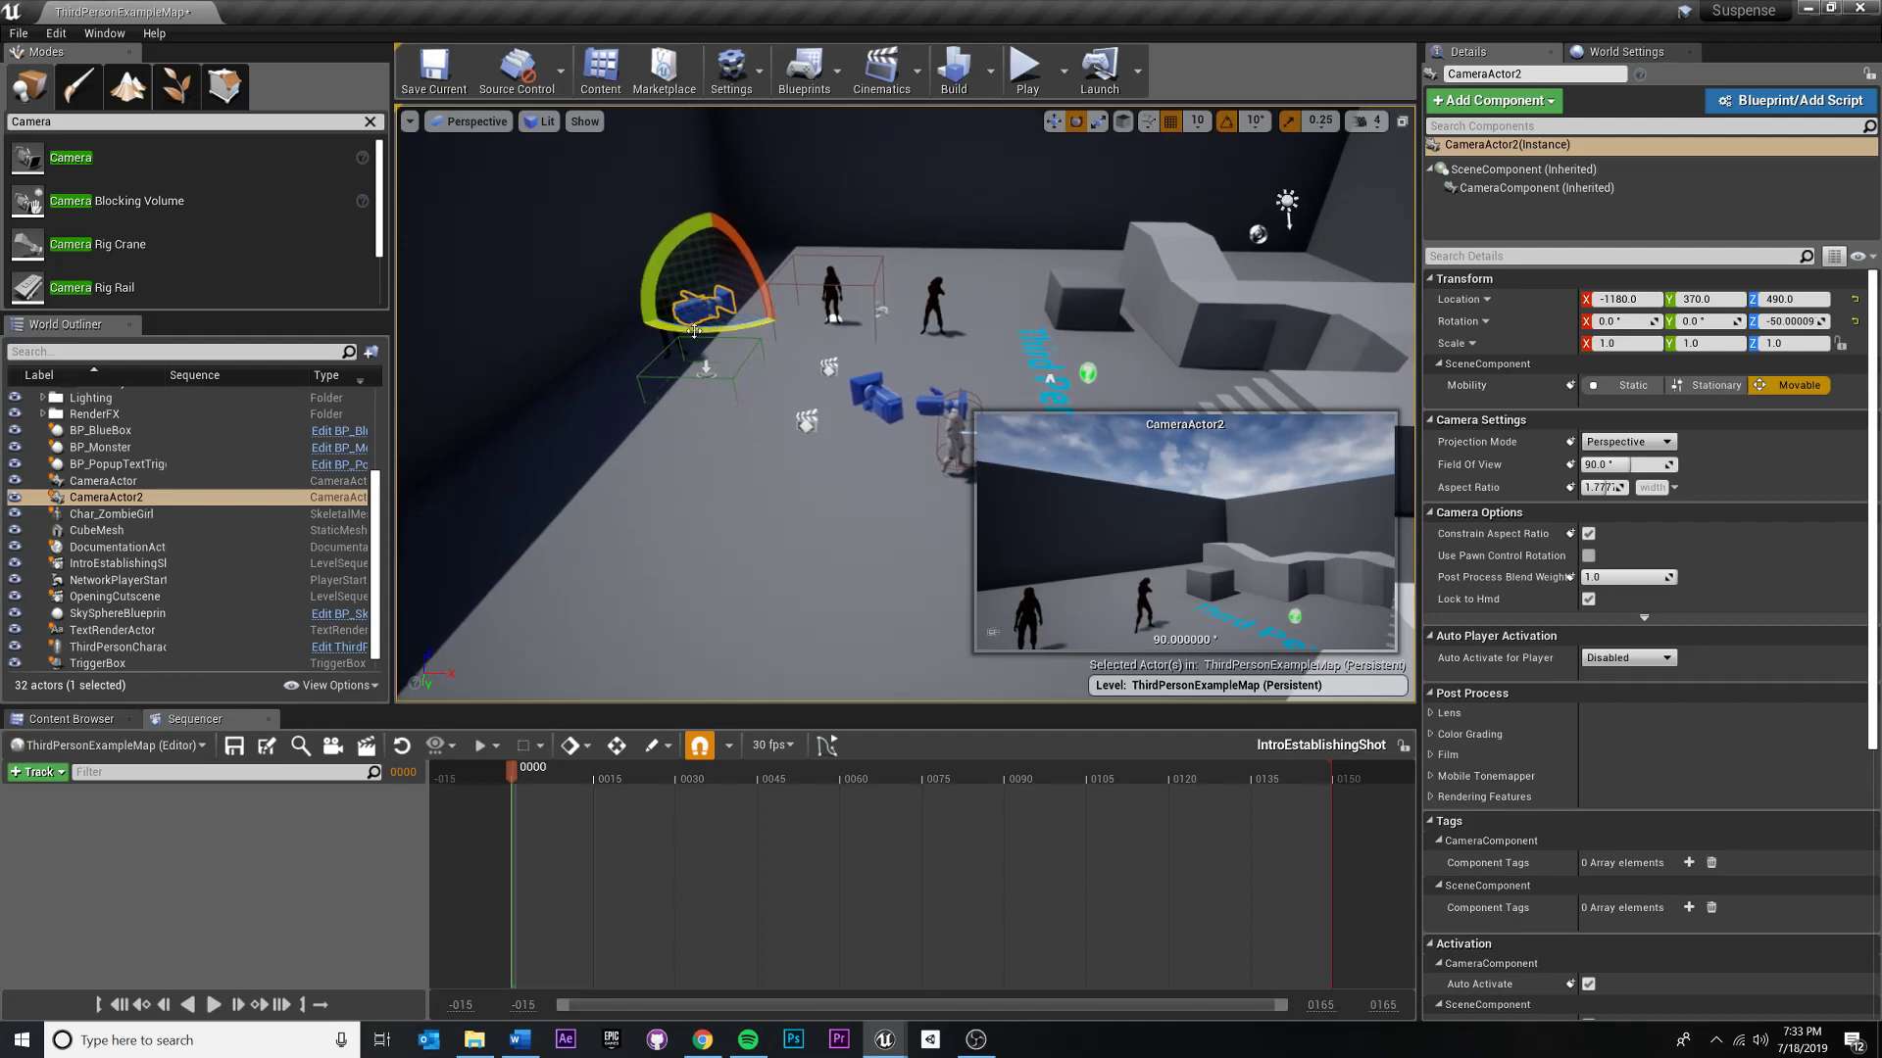
key("w")
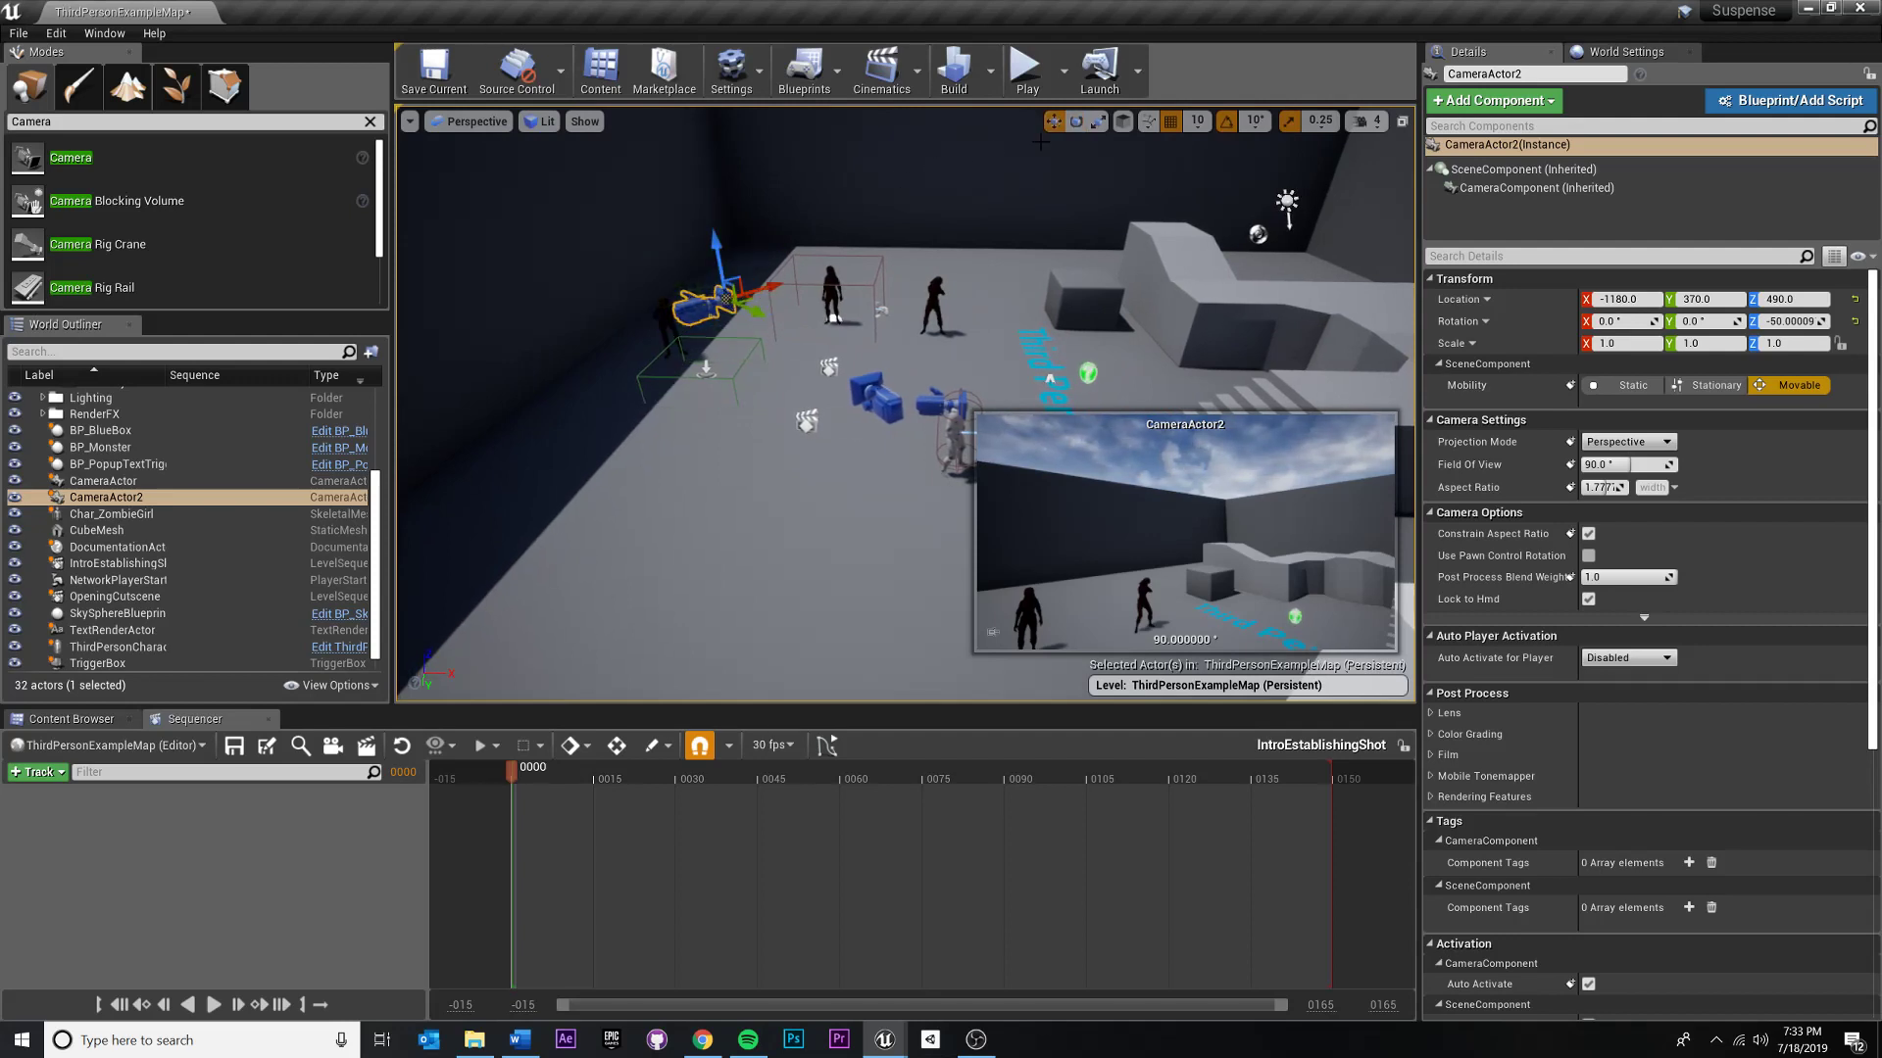
left_click(1124, 126)
left_click(1124, 125)
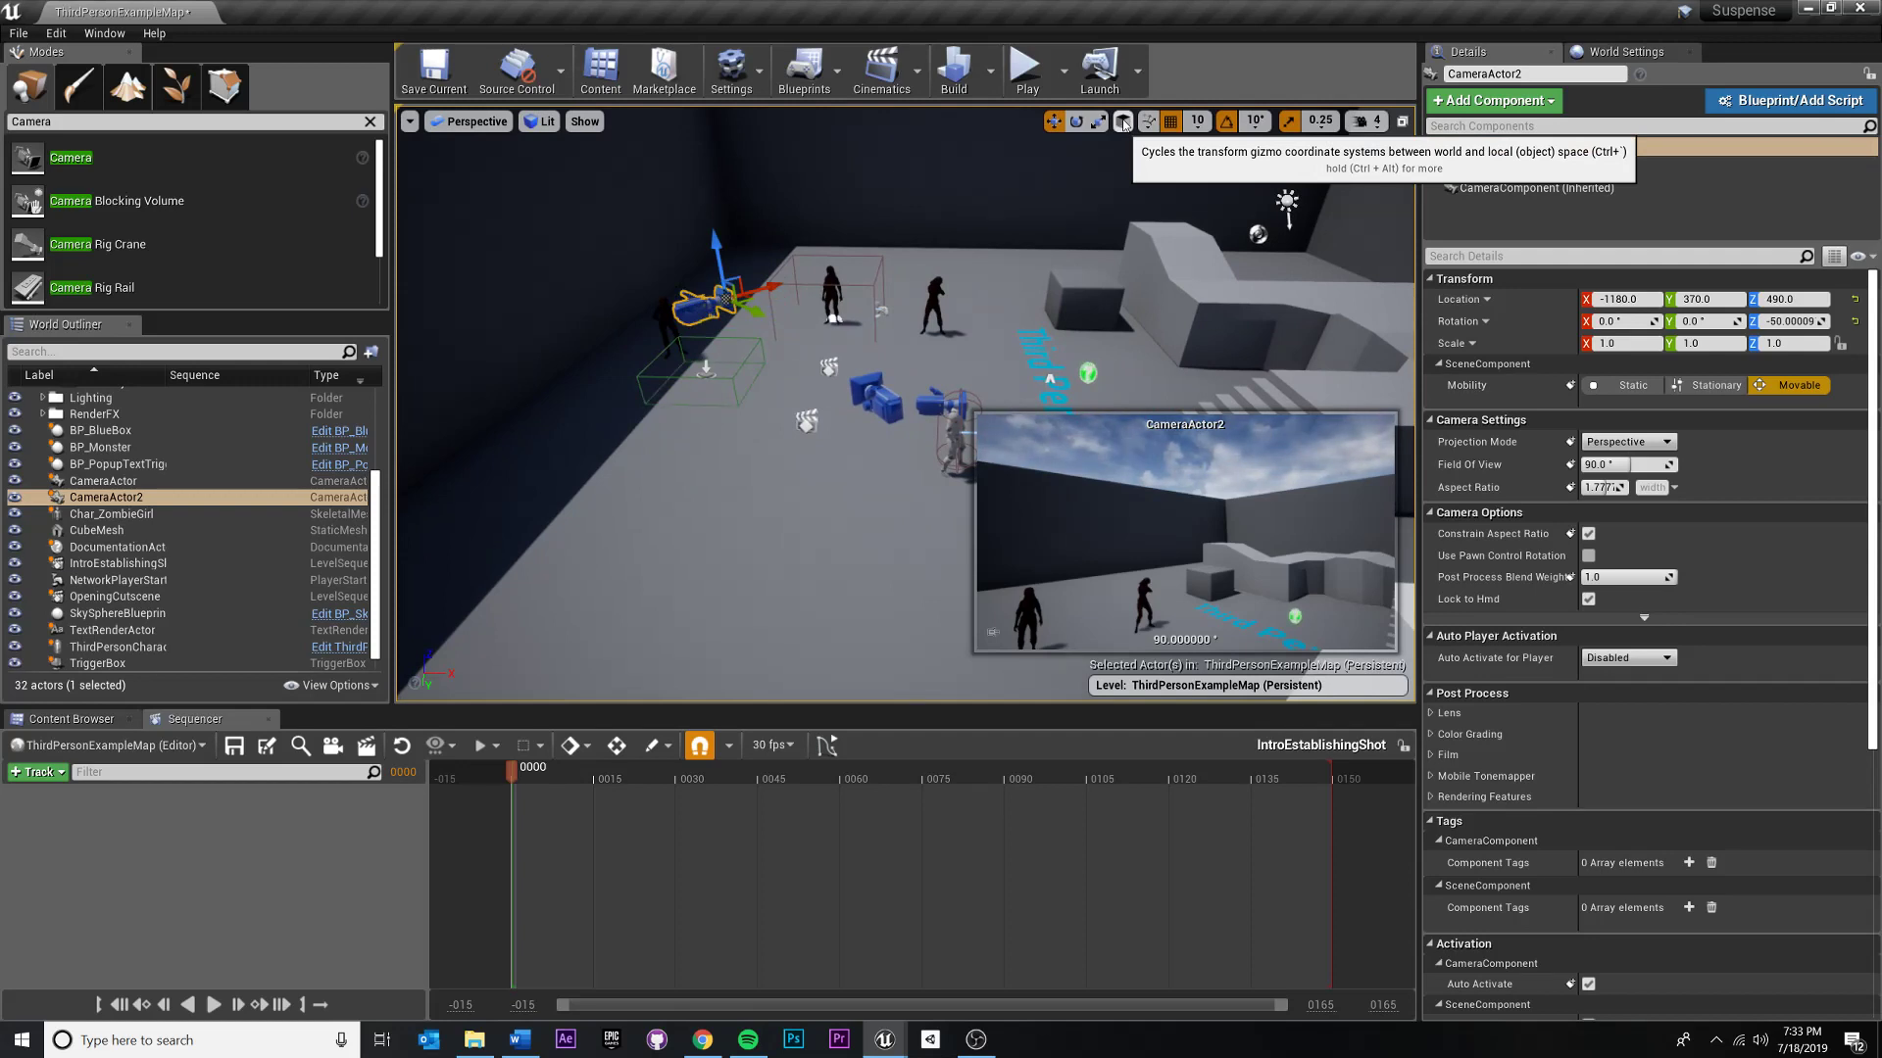
left_click(1124, 125)
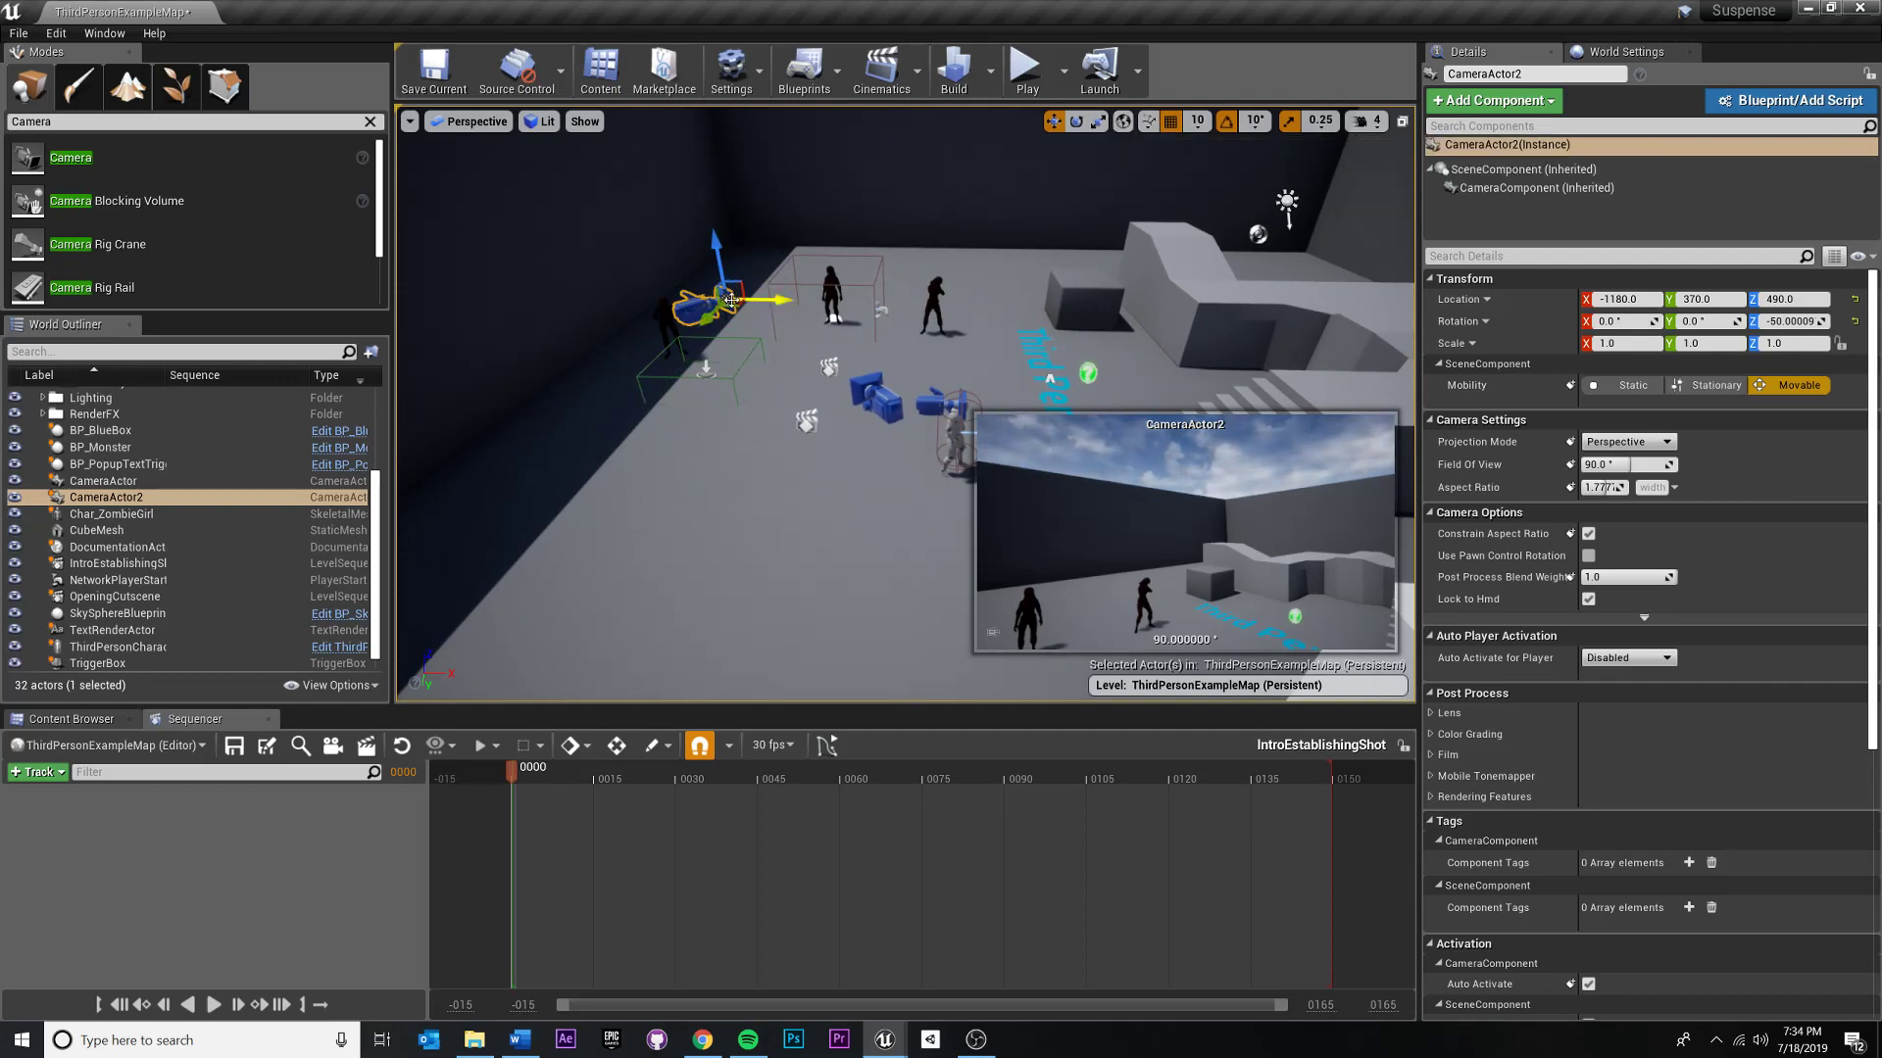
key("e")
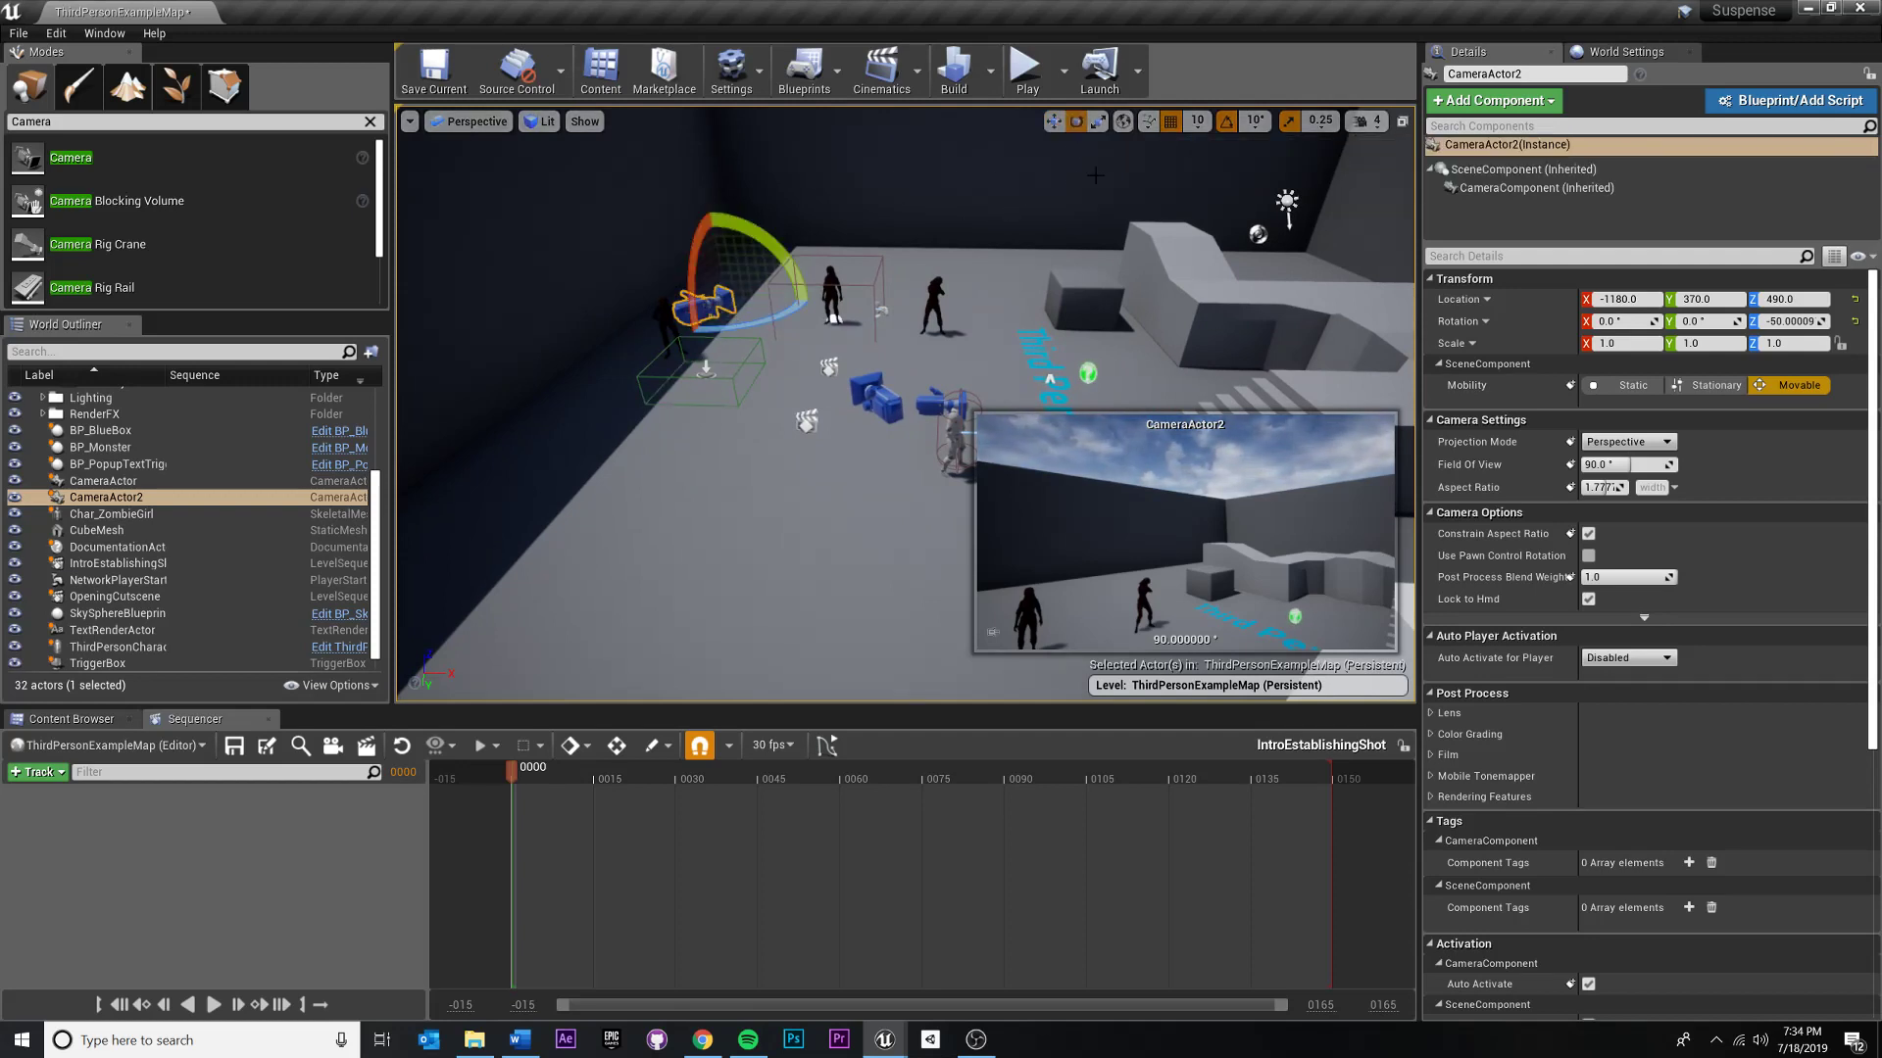
left_click(1129, 124)
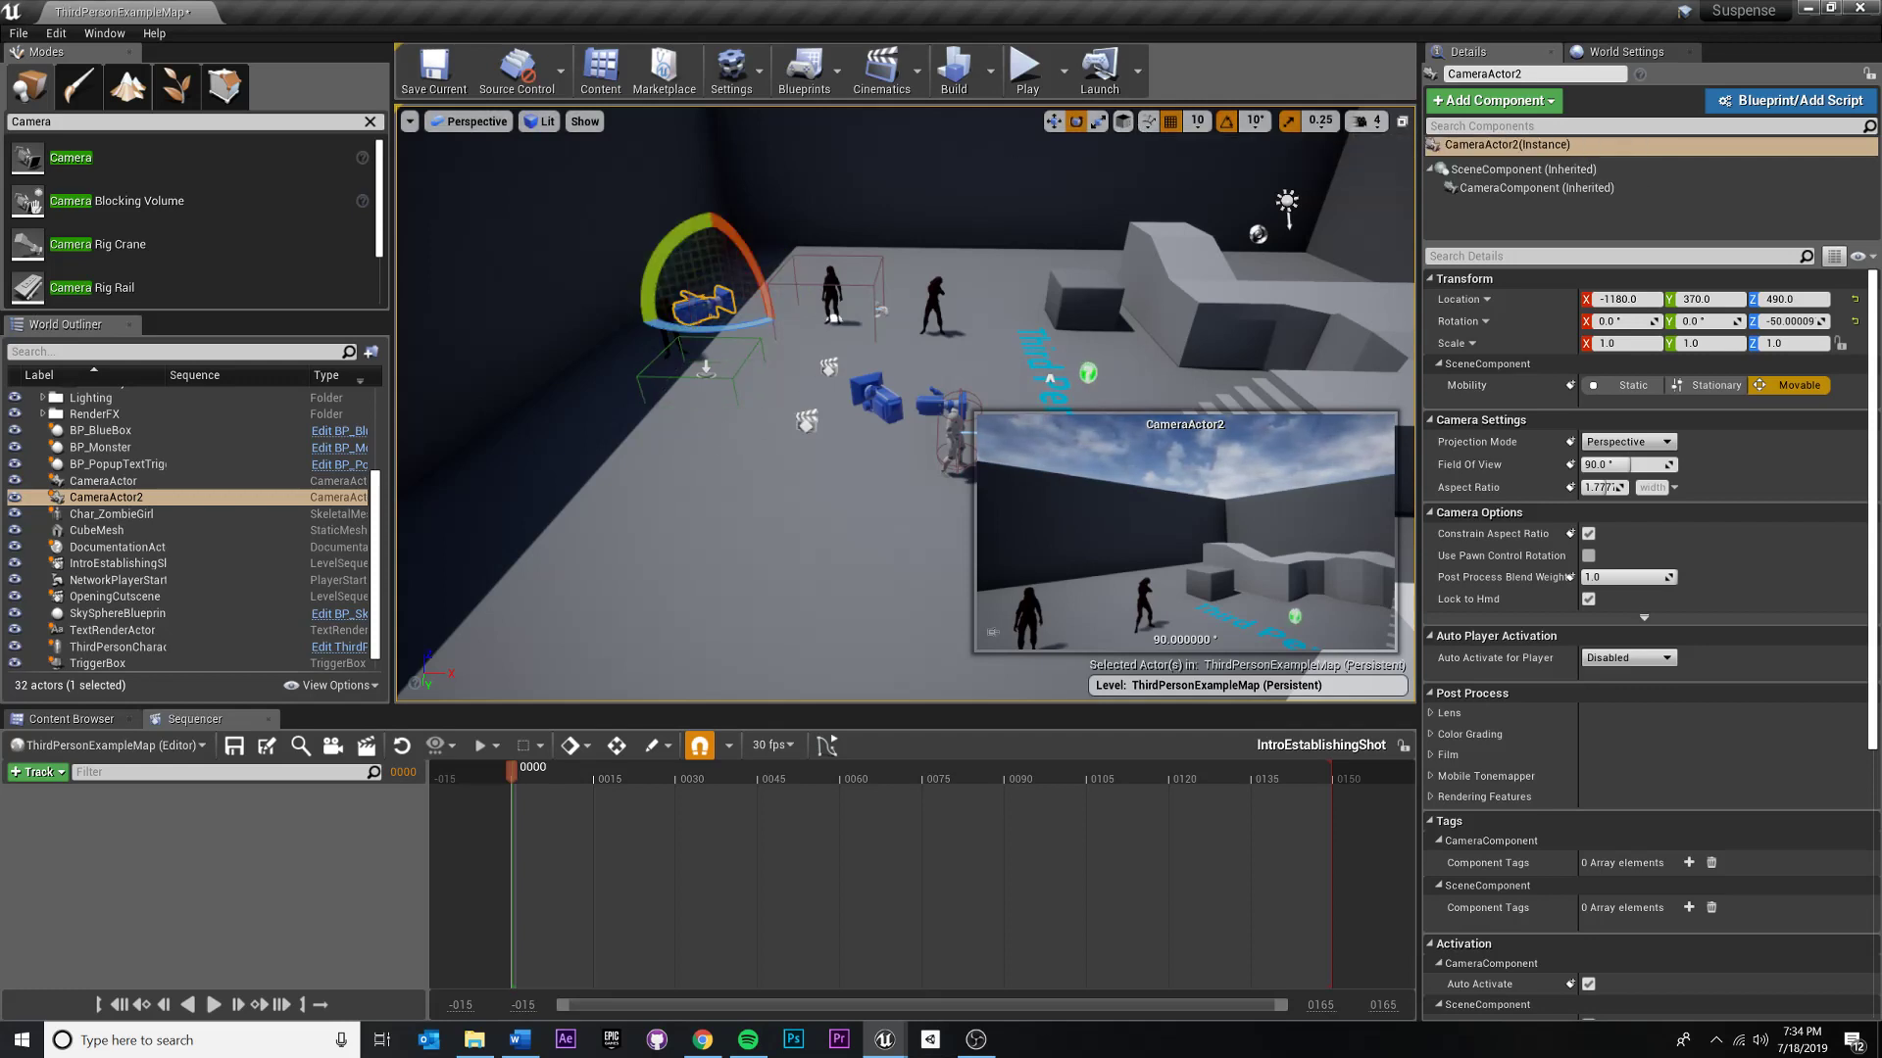
- Tilt the camera down to -20° and move it to about X -702, Y 594, Z 717, overlooking the arena
right_click_drag(782, 384, 792, 342)
key("w")
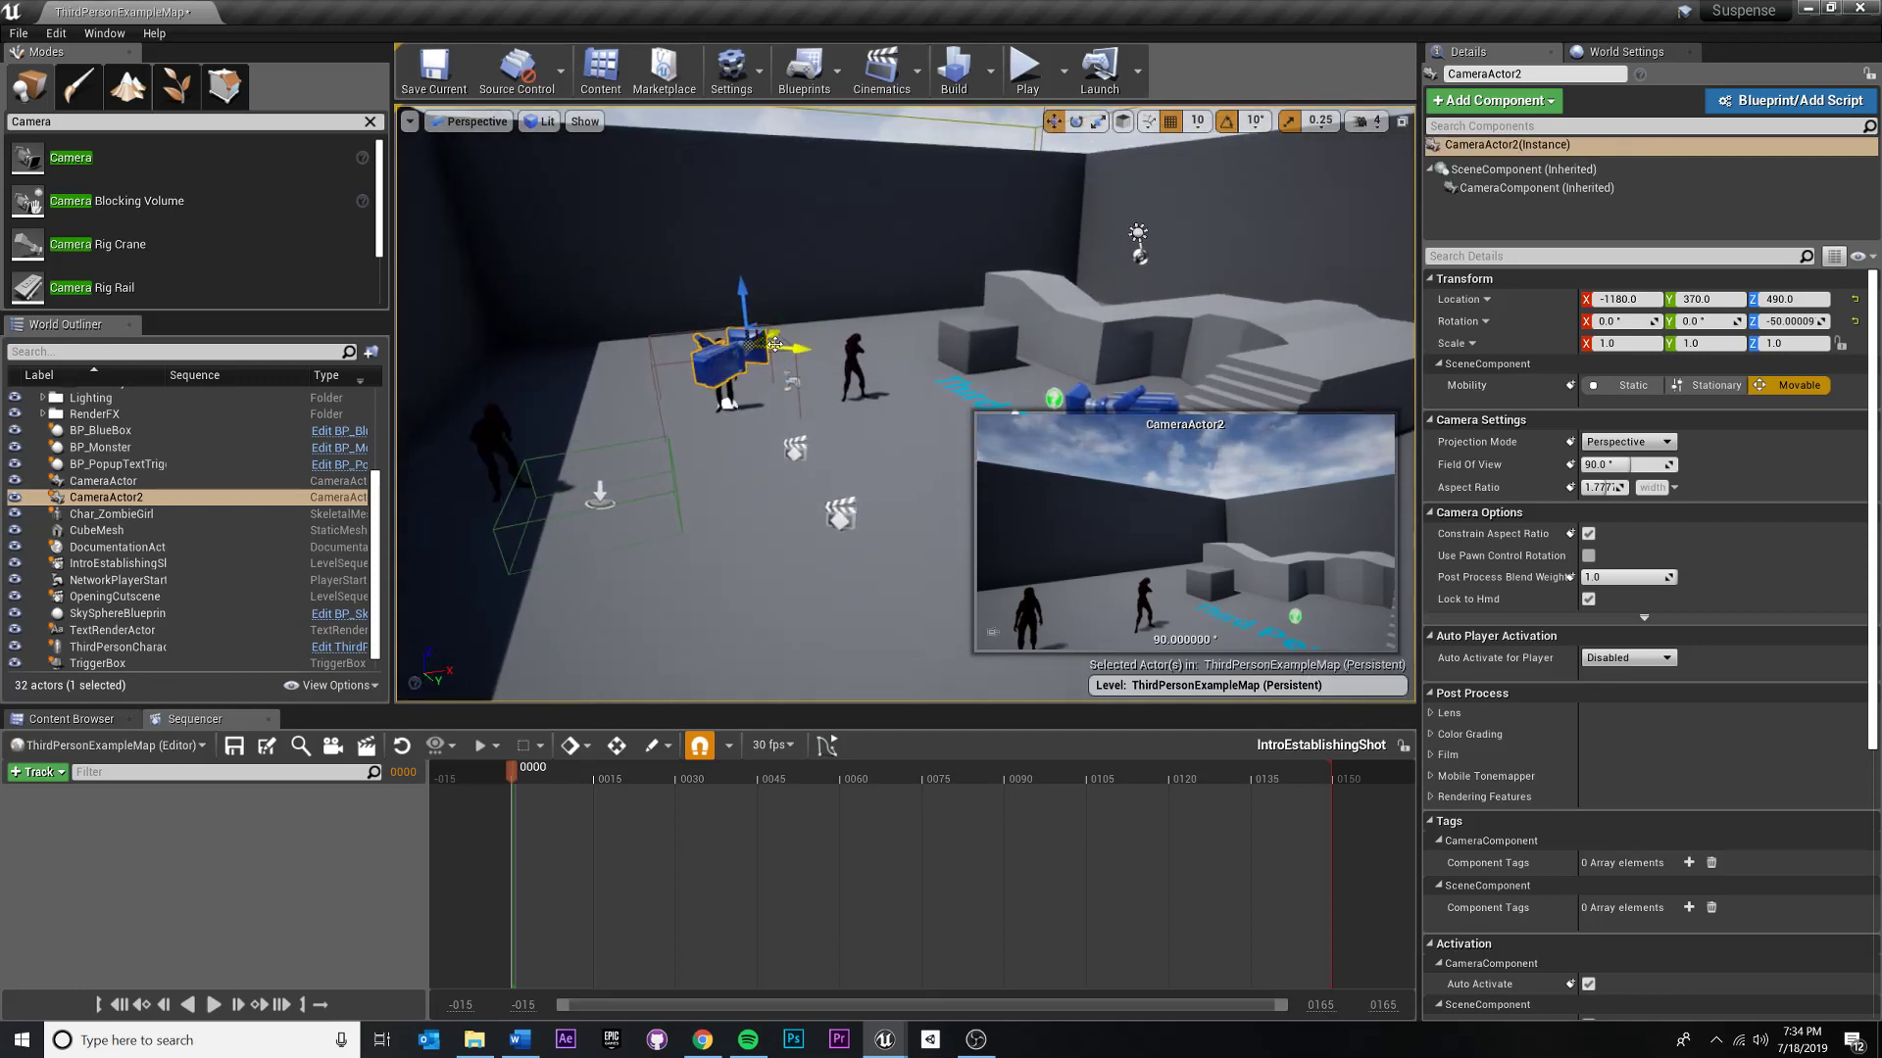
left_click_drag(759, 345, 894, 137)
key("e")
key("w")
right_click_drag(775, 233, 632, 224)
left_click_drag(767, 251, 805, 241)
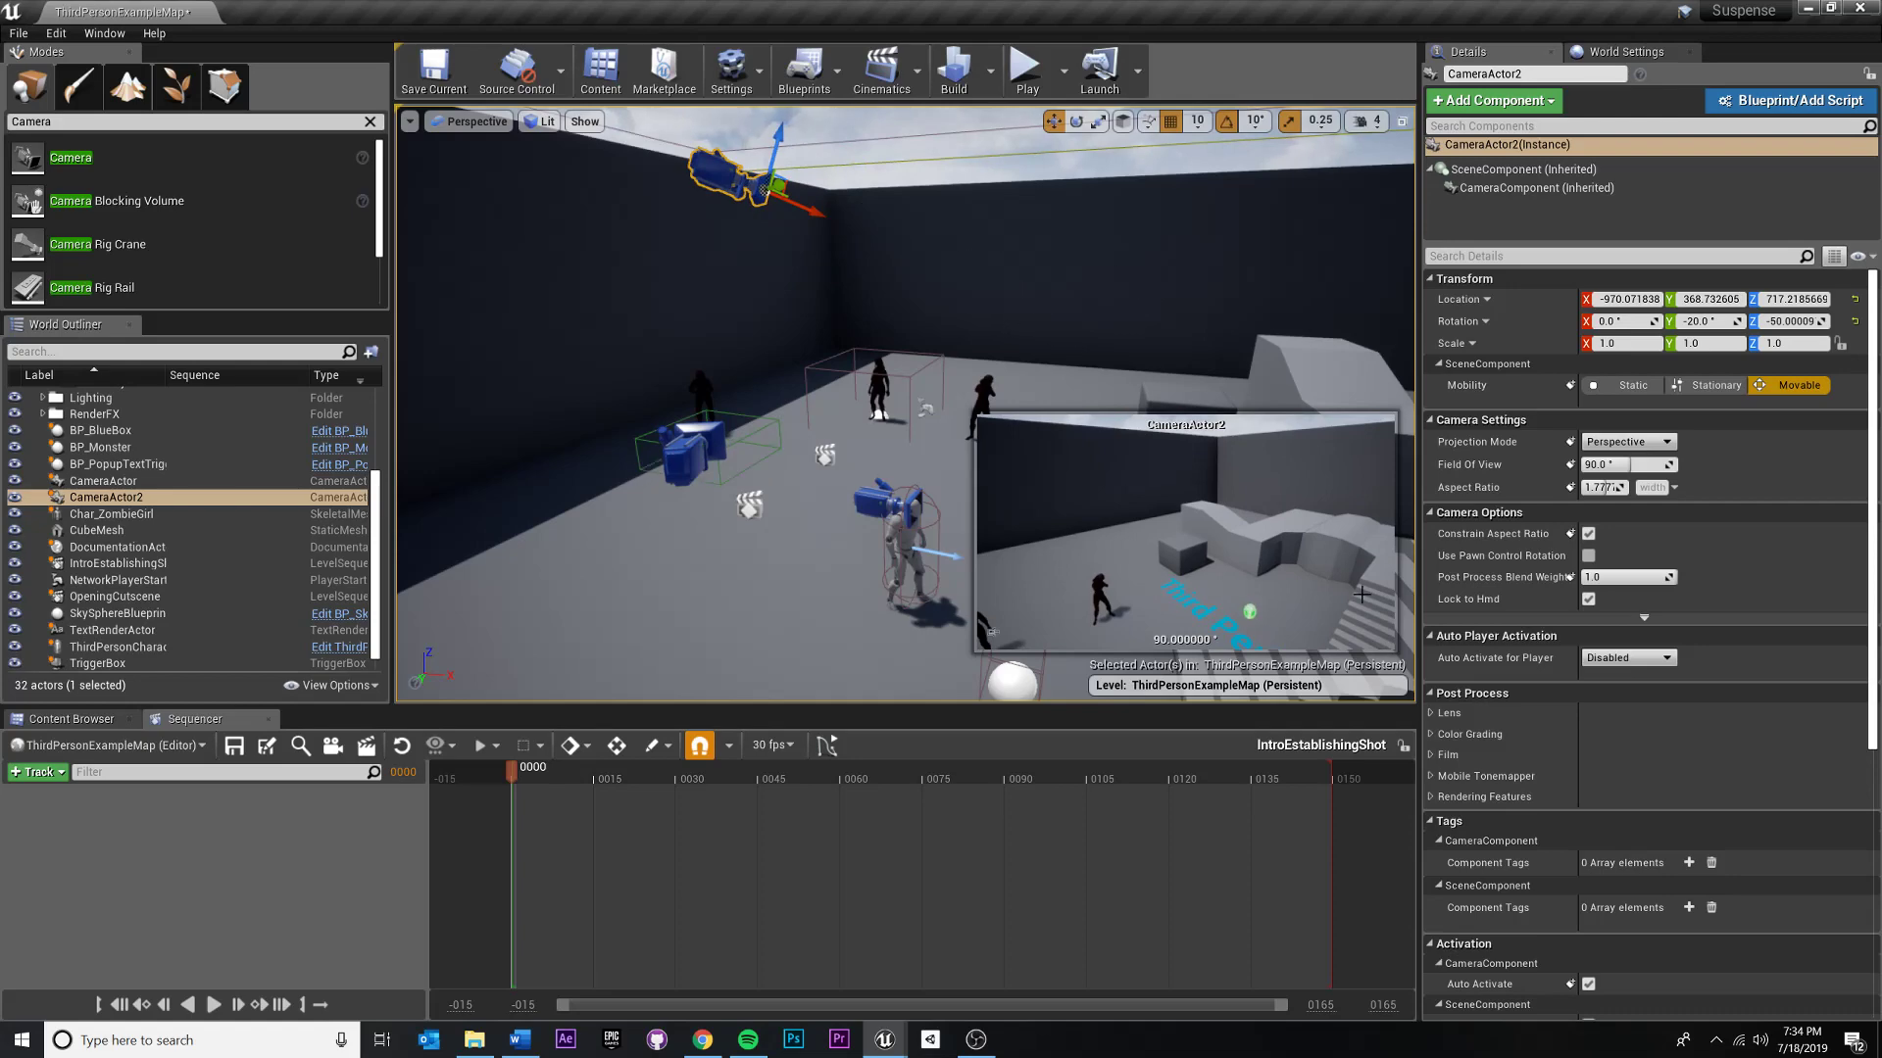
right_click_drag(708, 219, 887, 304)
left_click_drag(894, 277, 1106, 303)
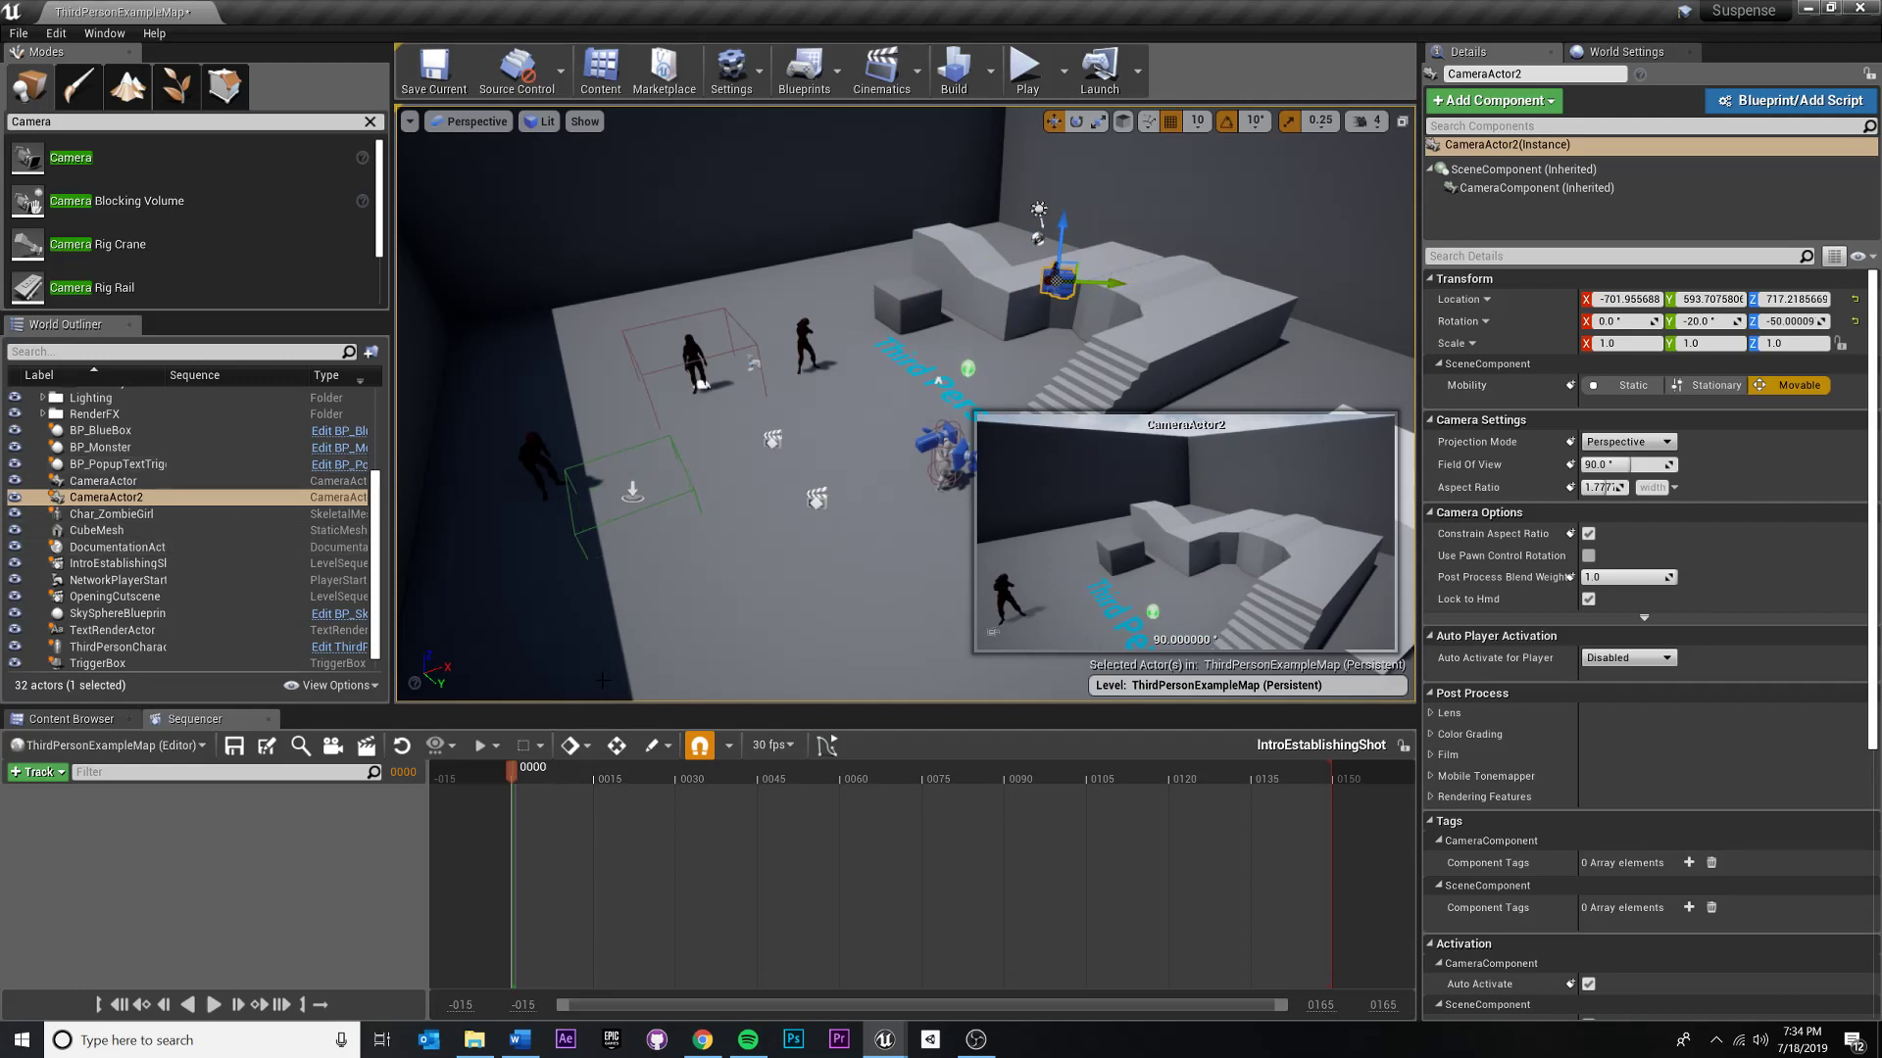
- Rename the new camera actor as EstablishingShotCamera
left_click(95, 500)
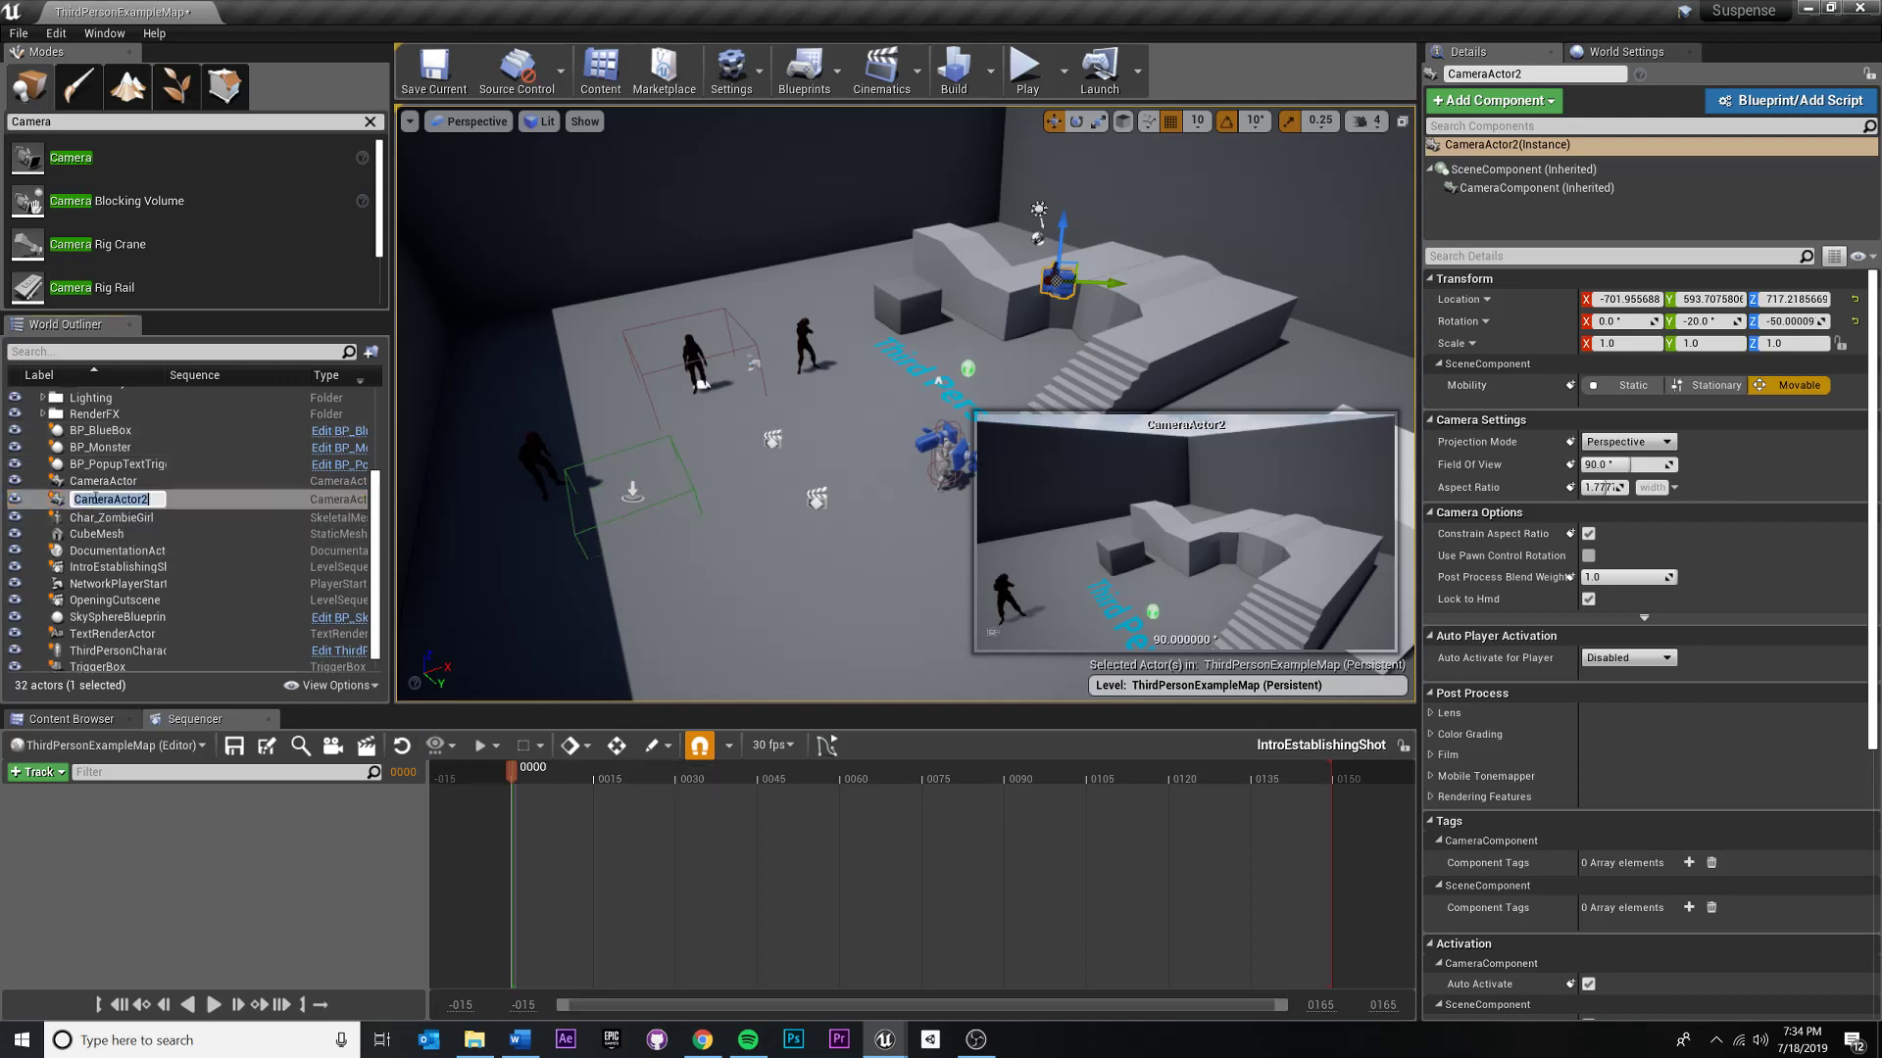
type("Es")
type("tablishingShotCamera")
key("Return")
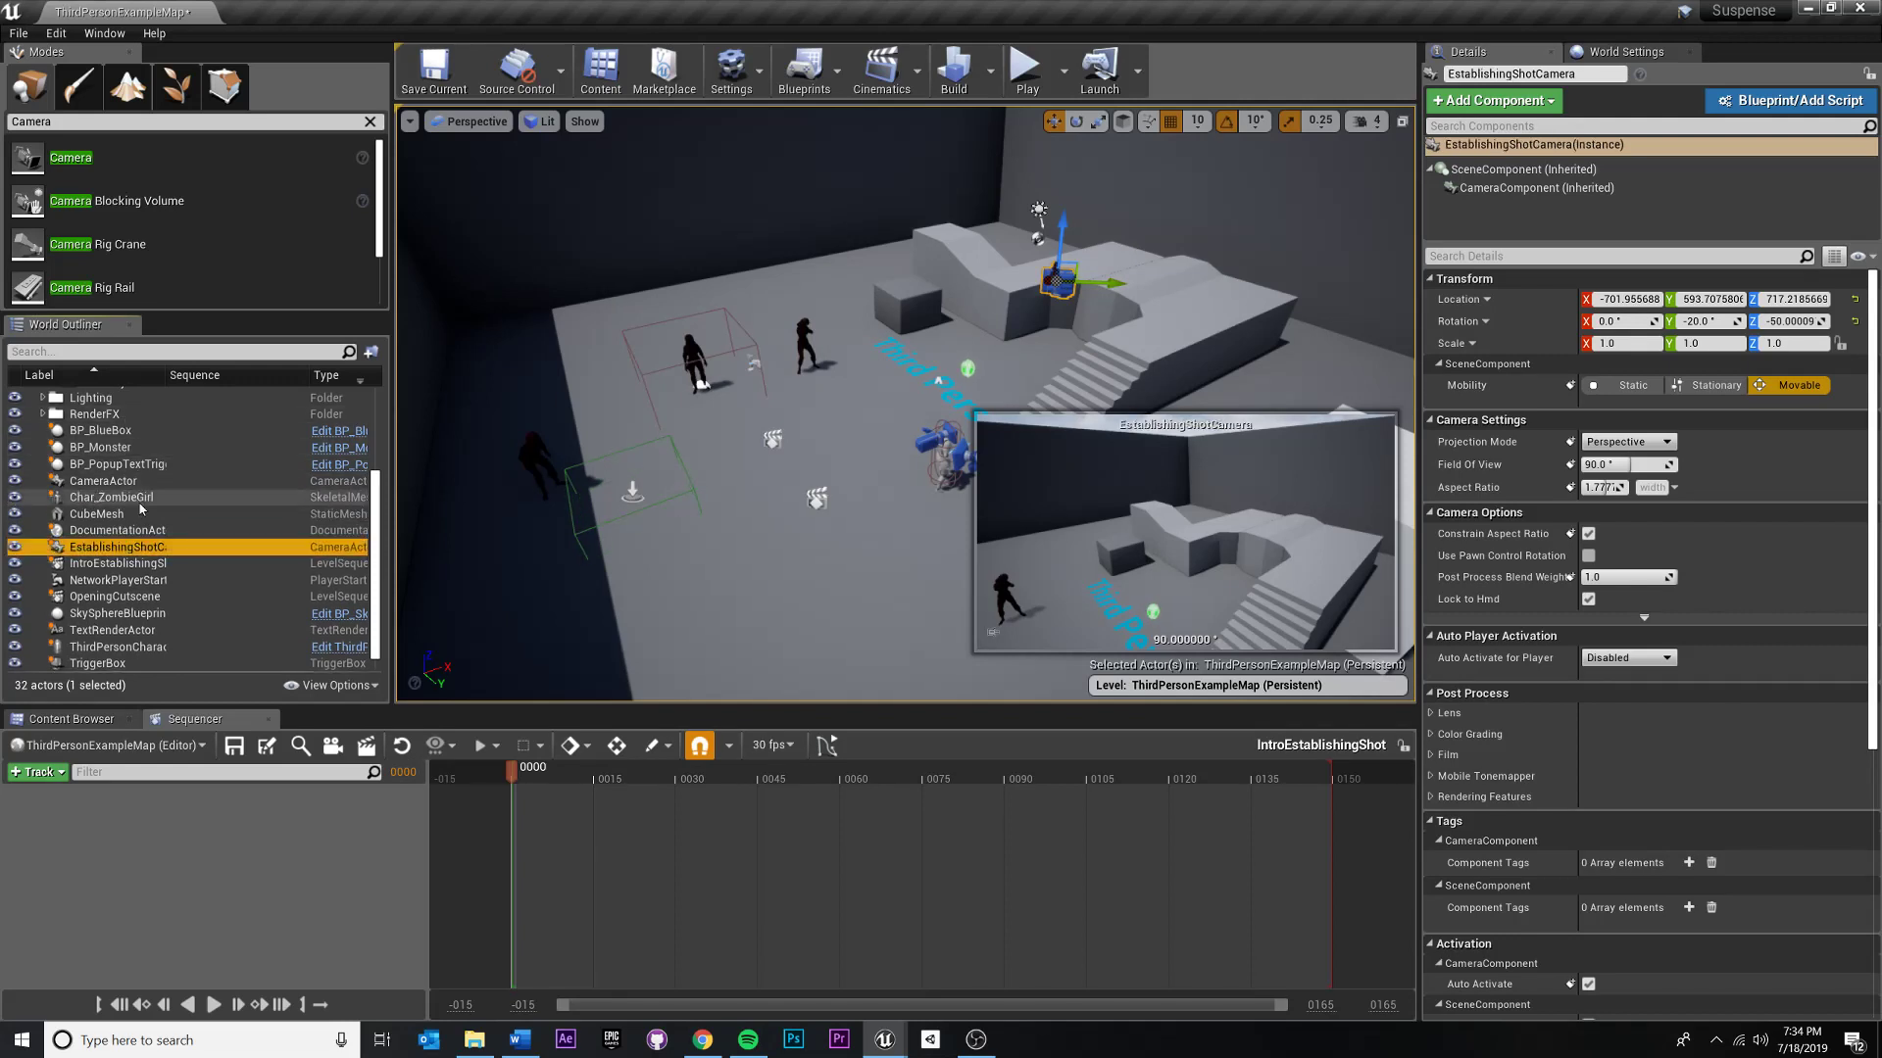
- Rename the establishing shot's camera as Cam_EstablishingShot
left_click(173, 549)
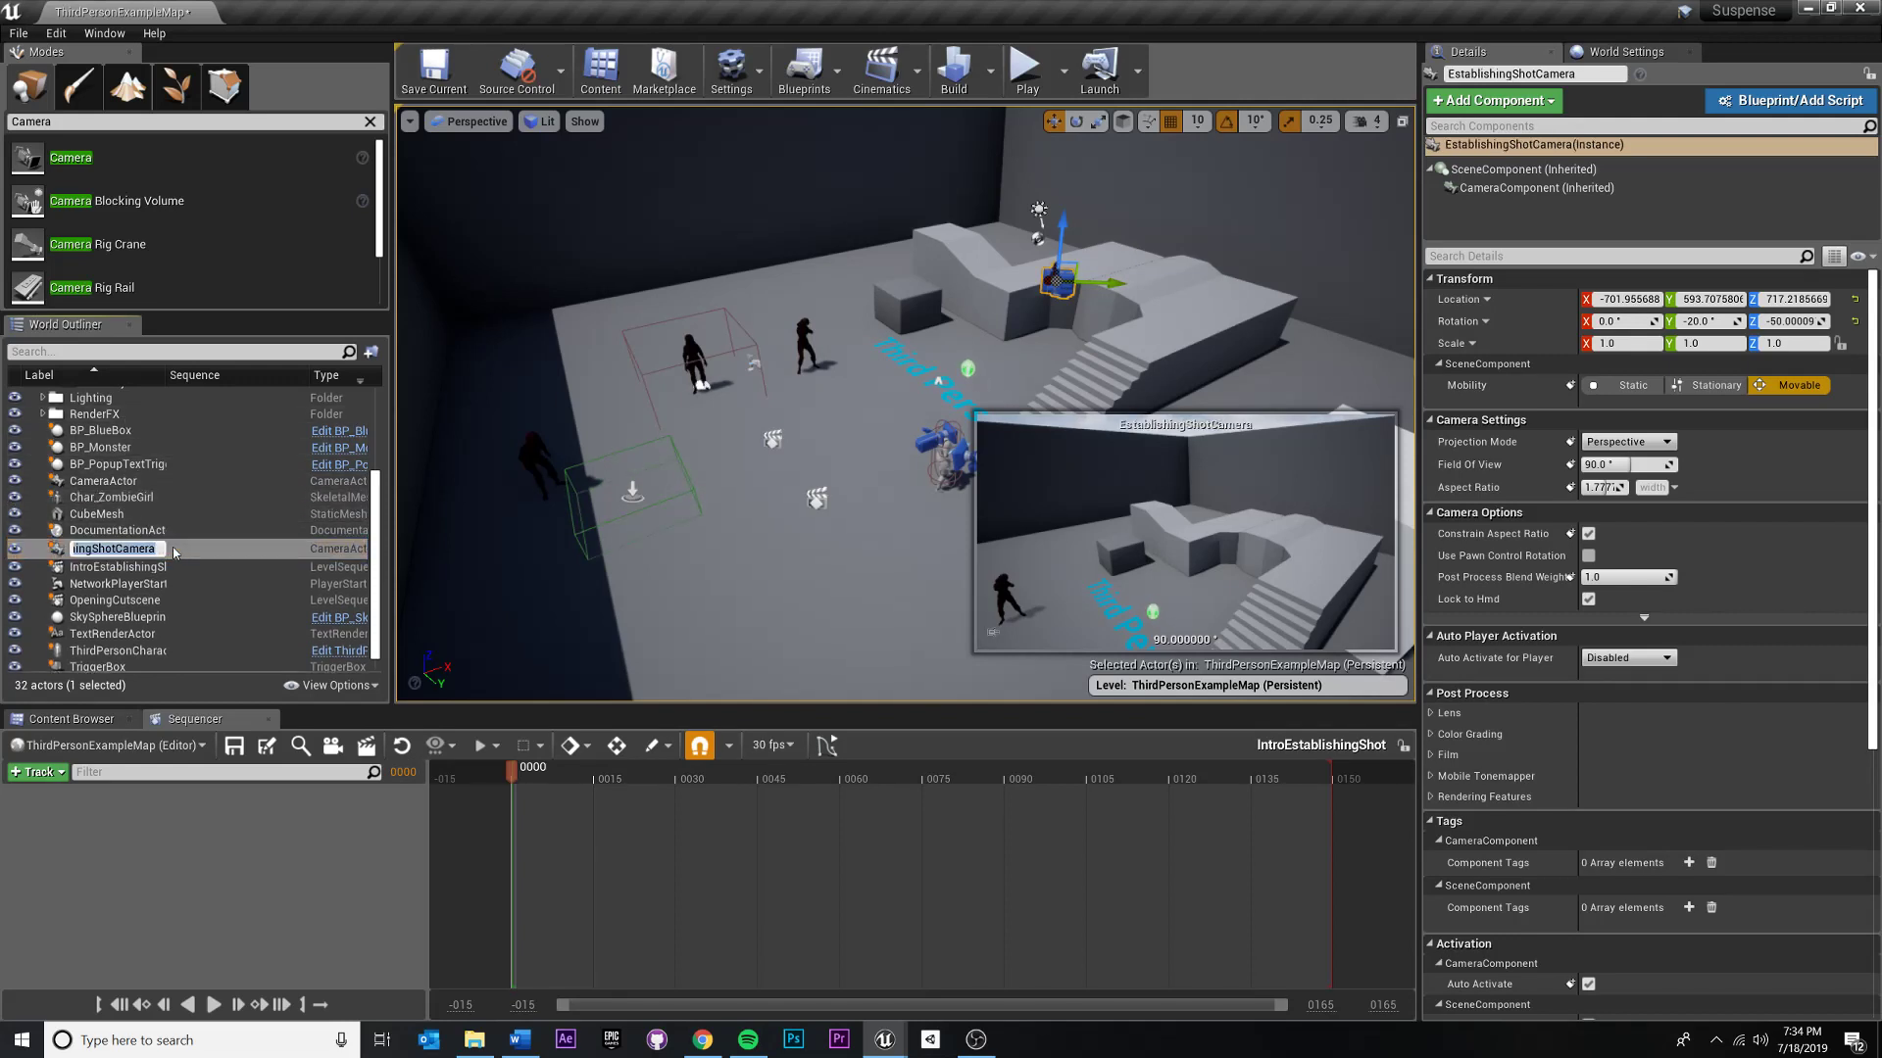
type("Cam")
type("_EstablishingSHot")
key("Return")
key("F2")
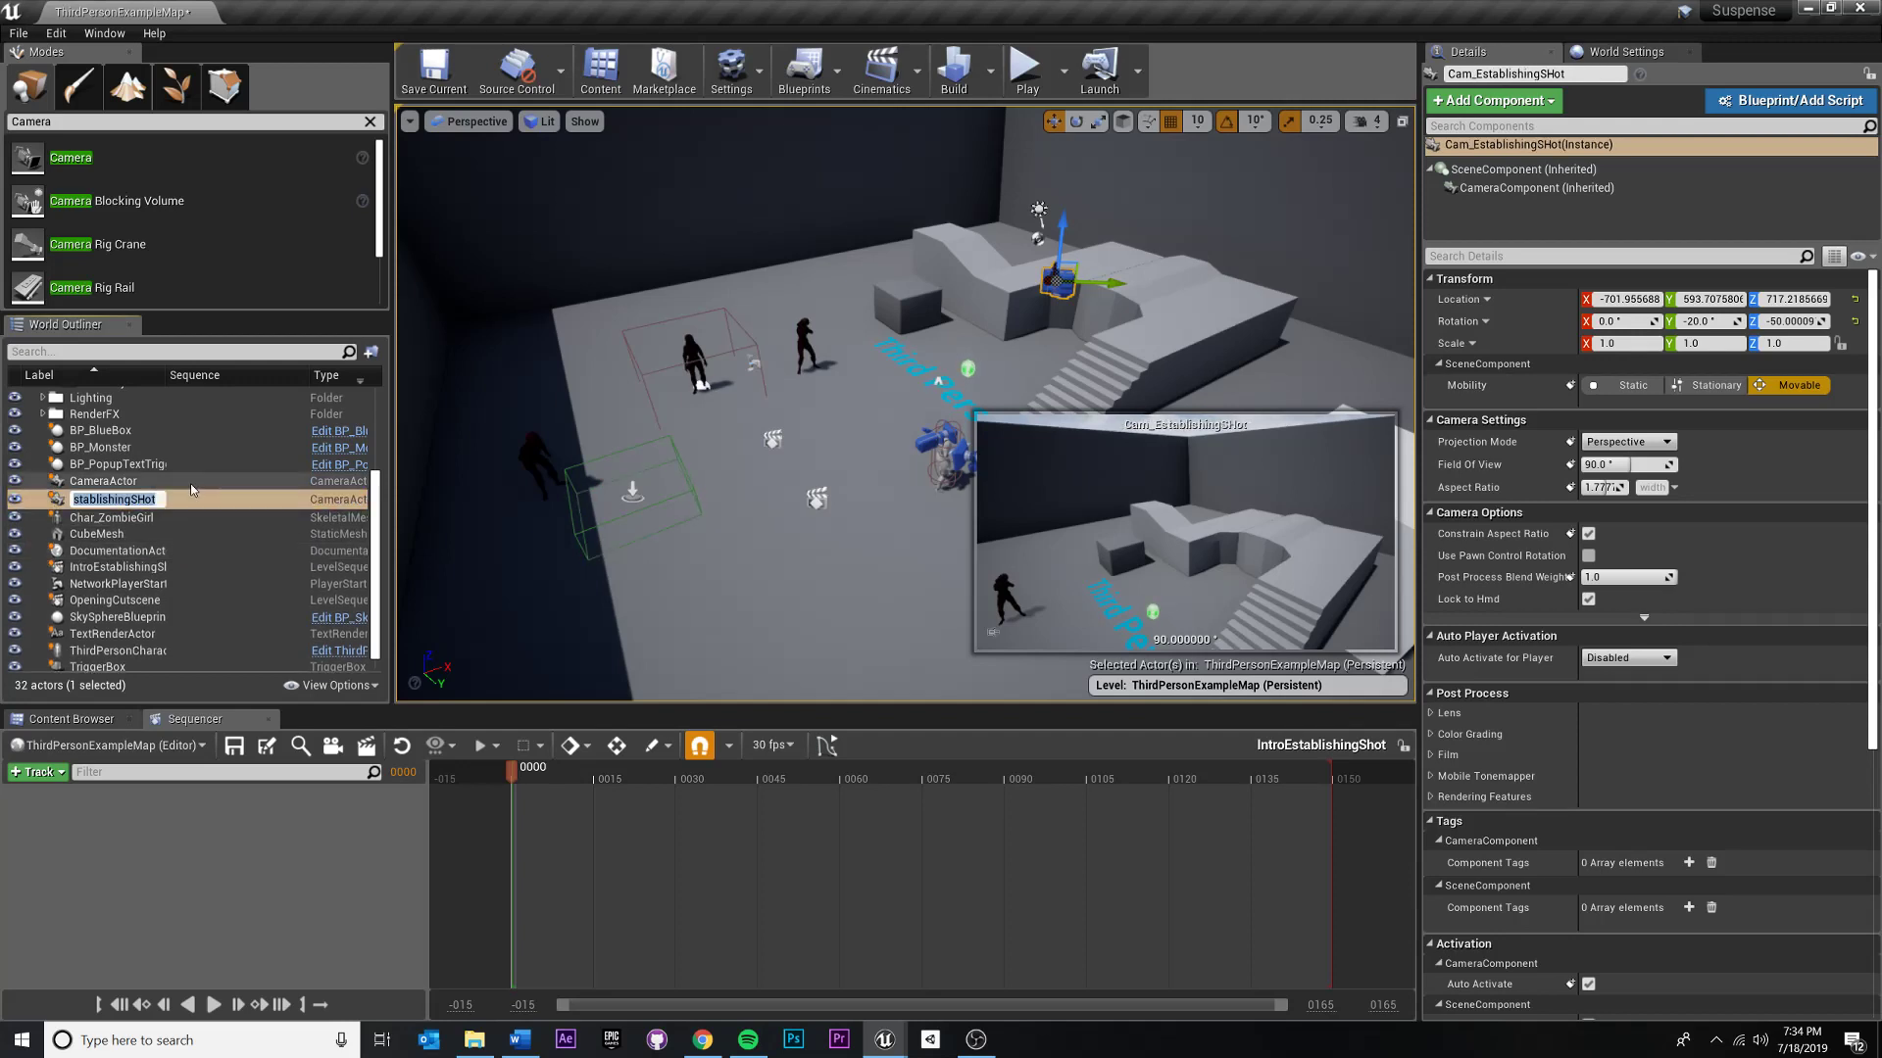
left_click(145, 500)
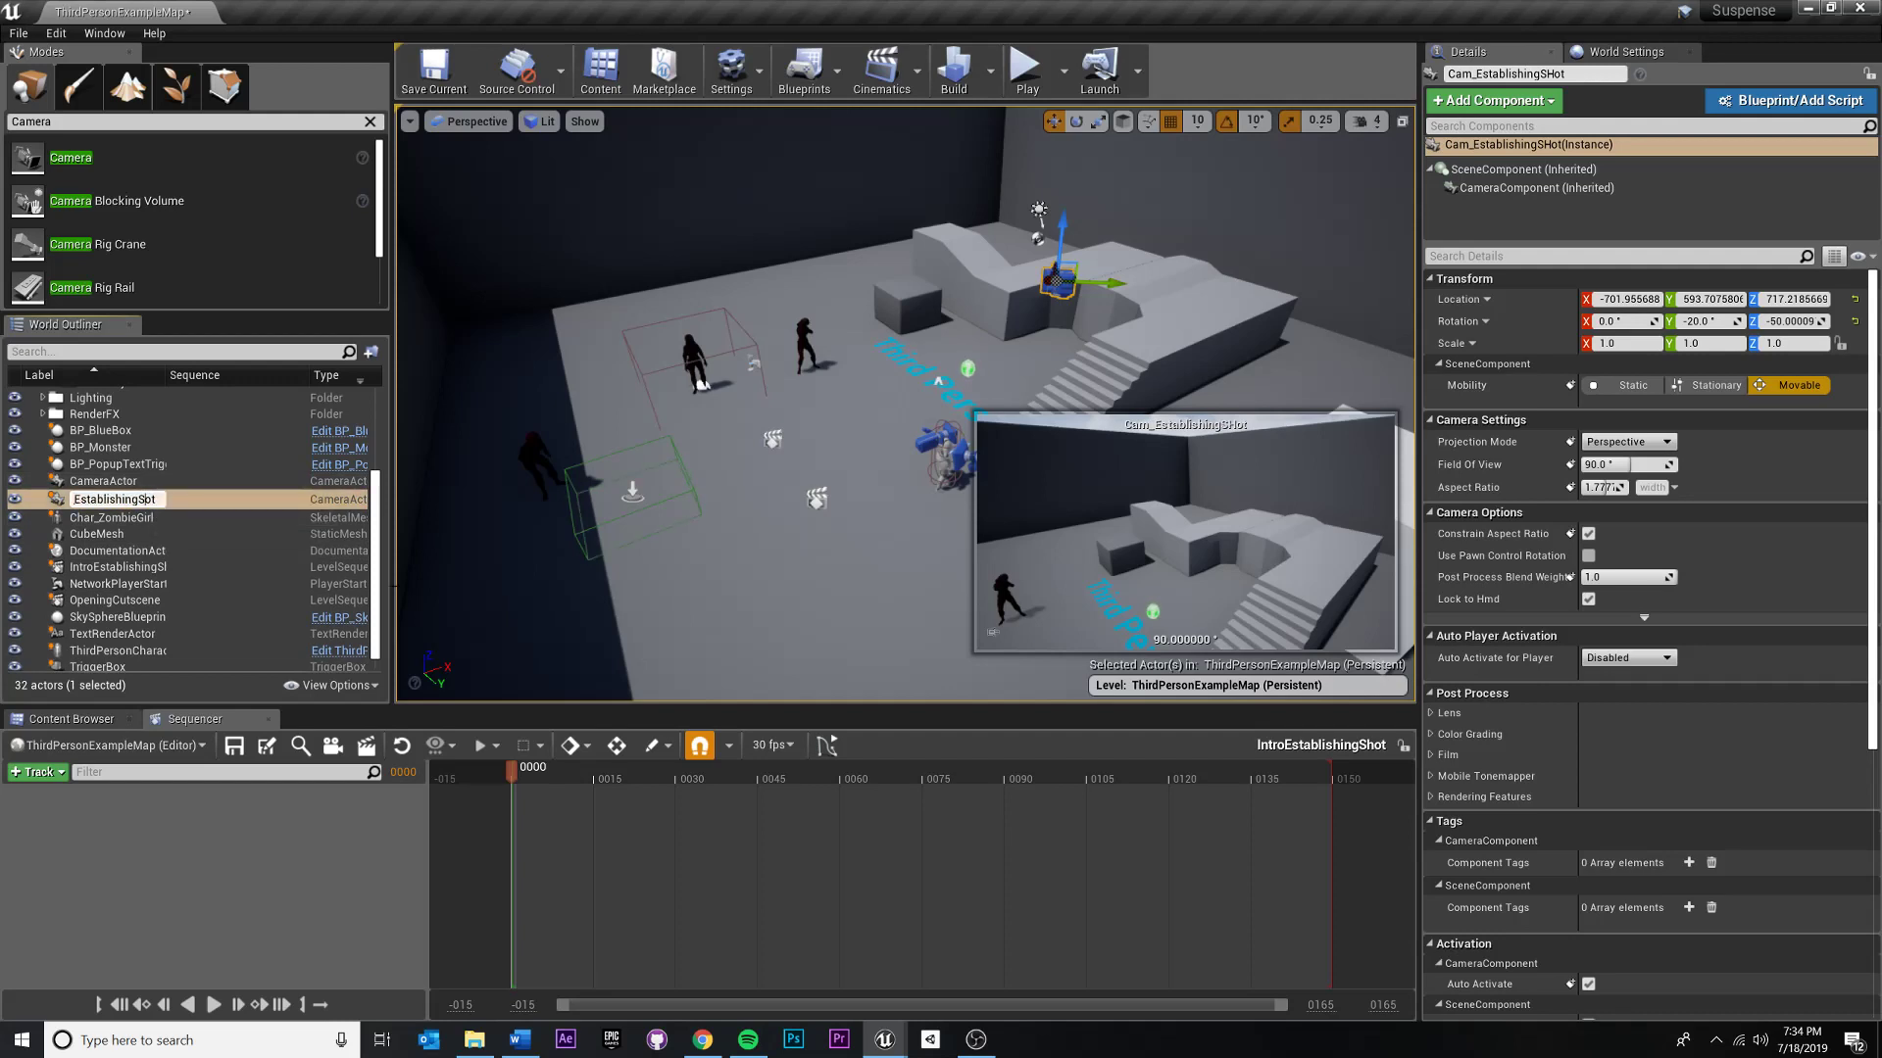
key("Return")
- Reverse the label sort order of the level's actor list and widen its label column
left_click(84, 376)
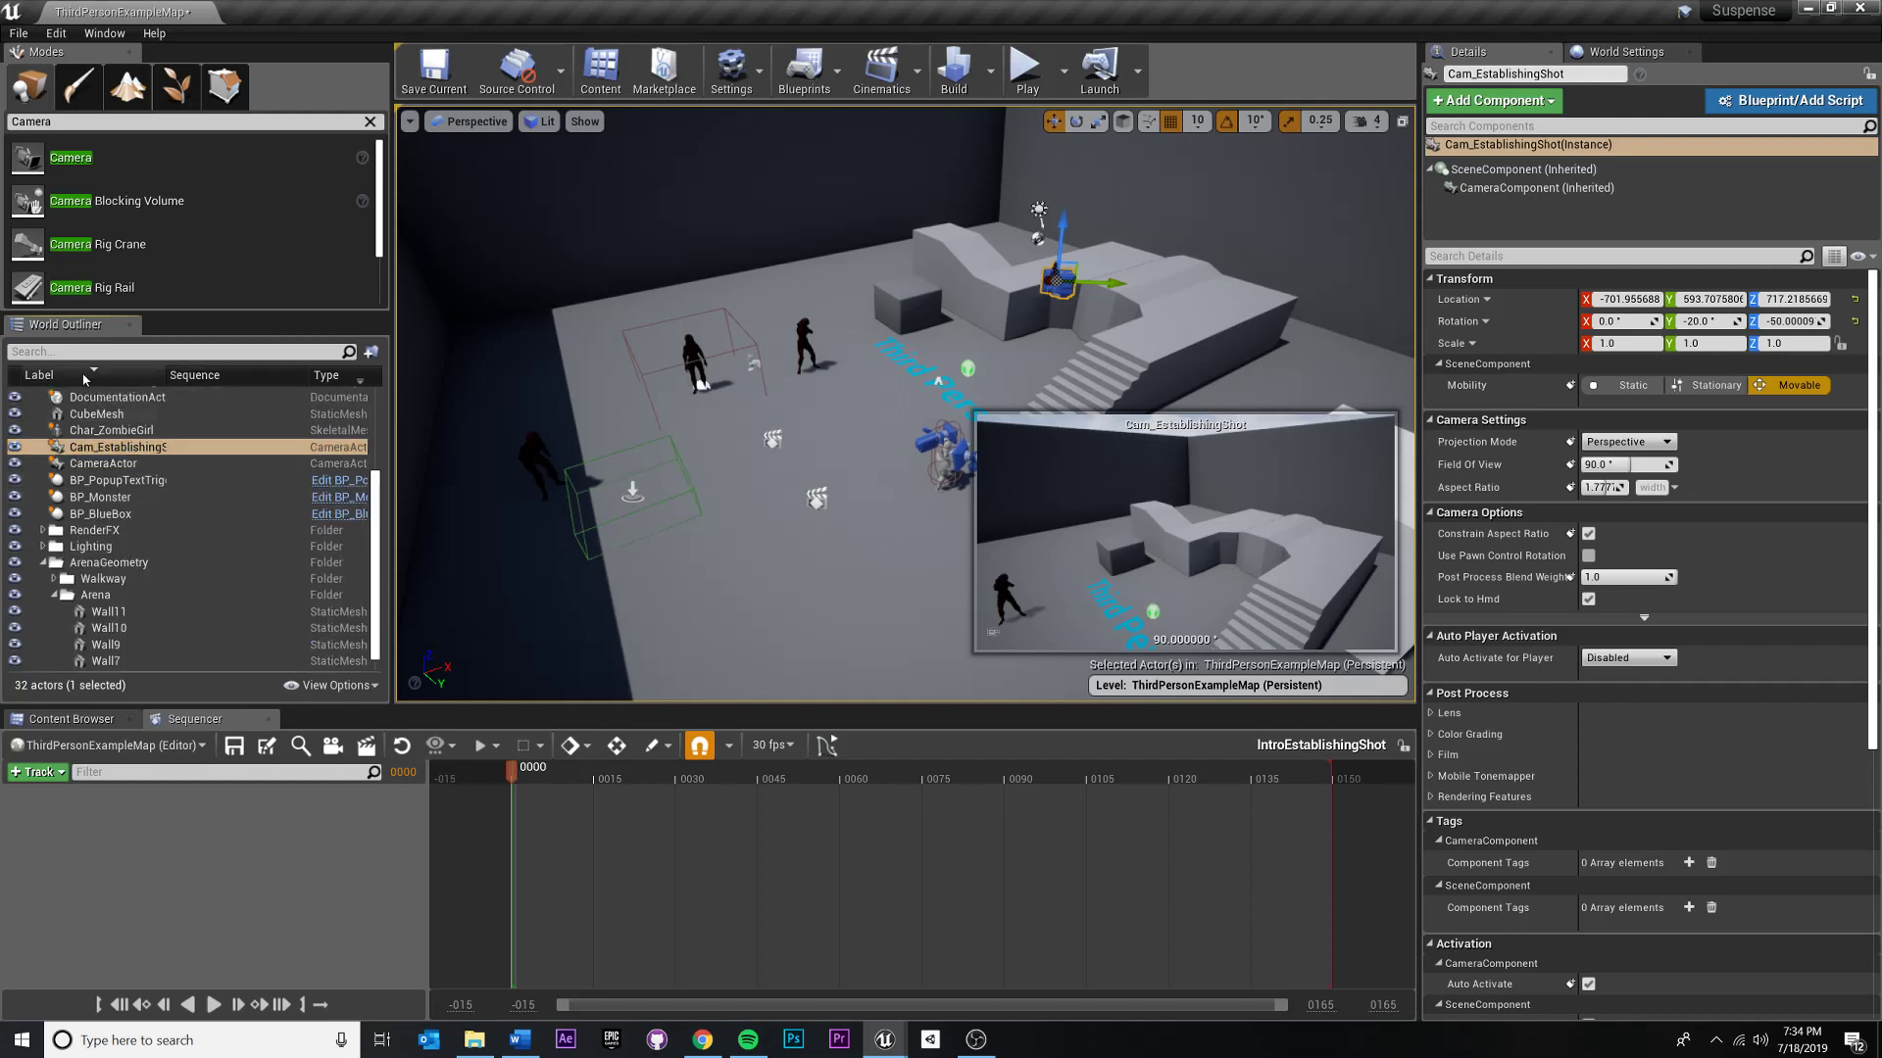
left_click_drag(167, 376, 215, 394)
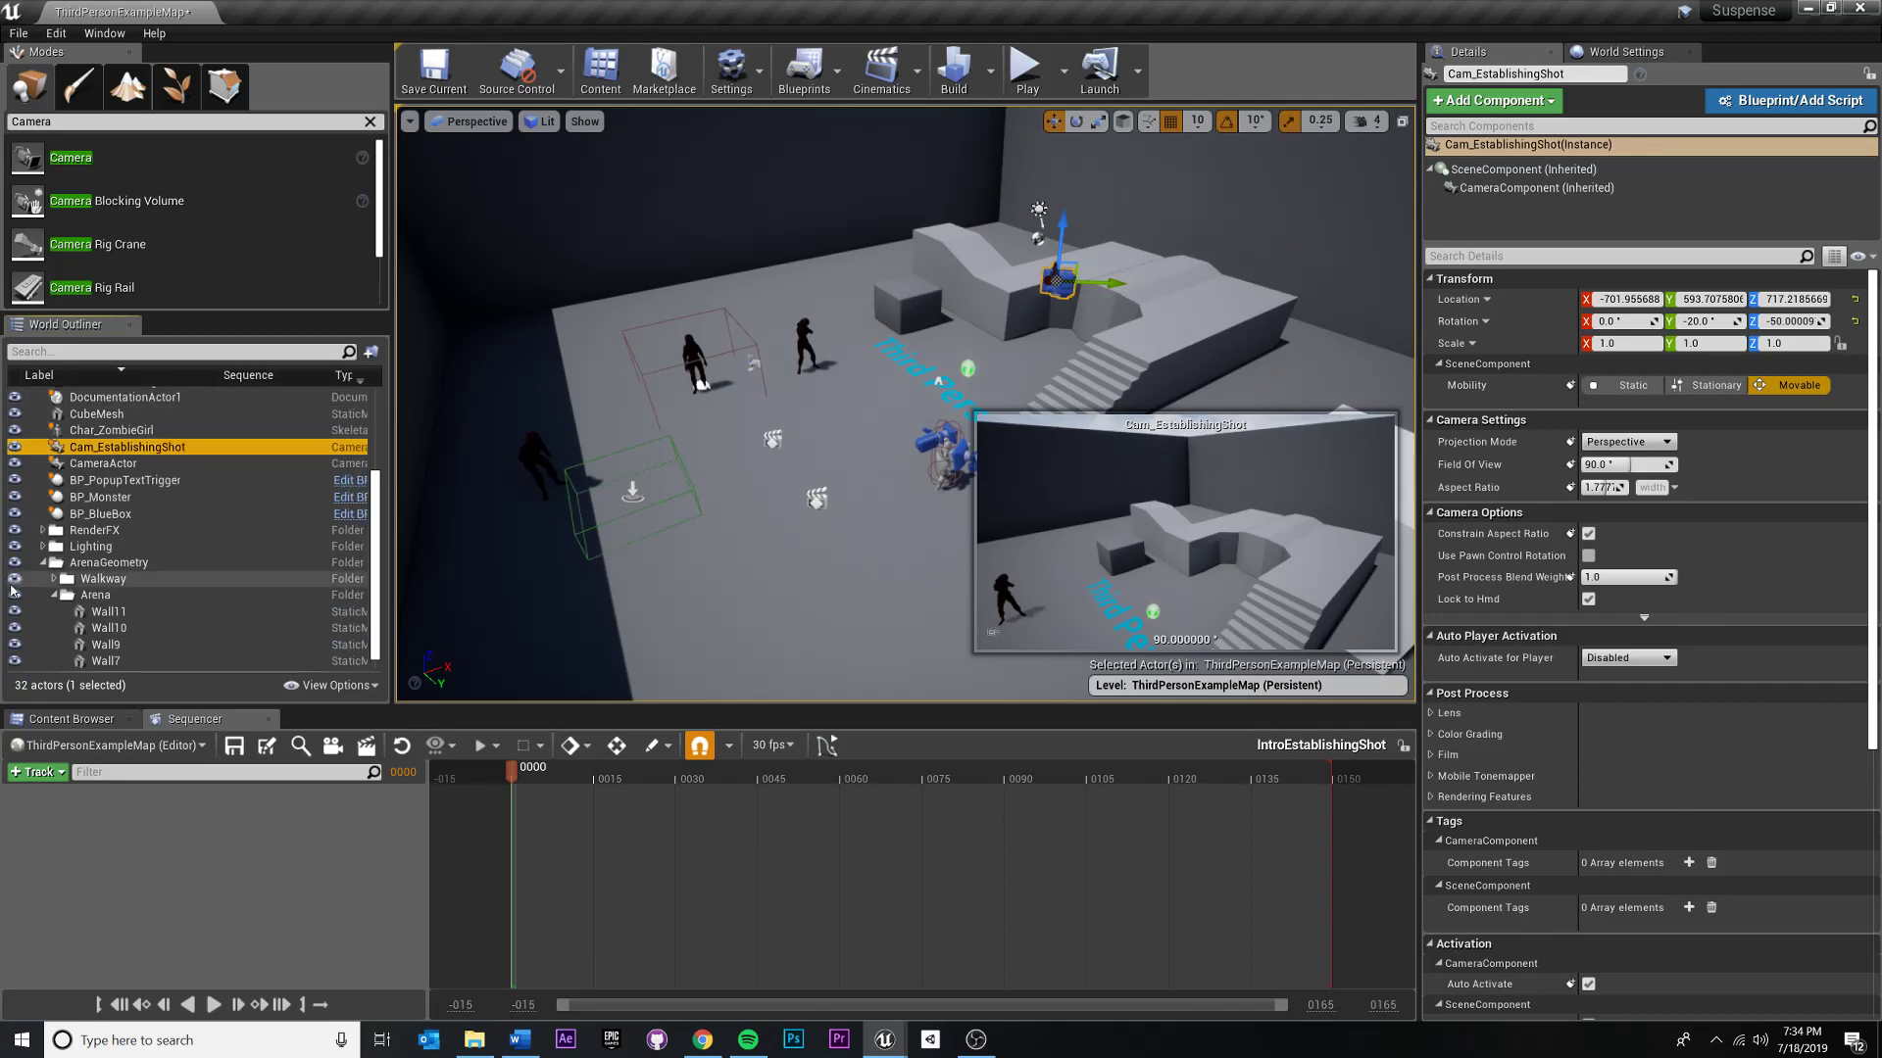
scroll(216, 575, "up", 3)
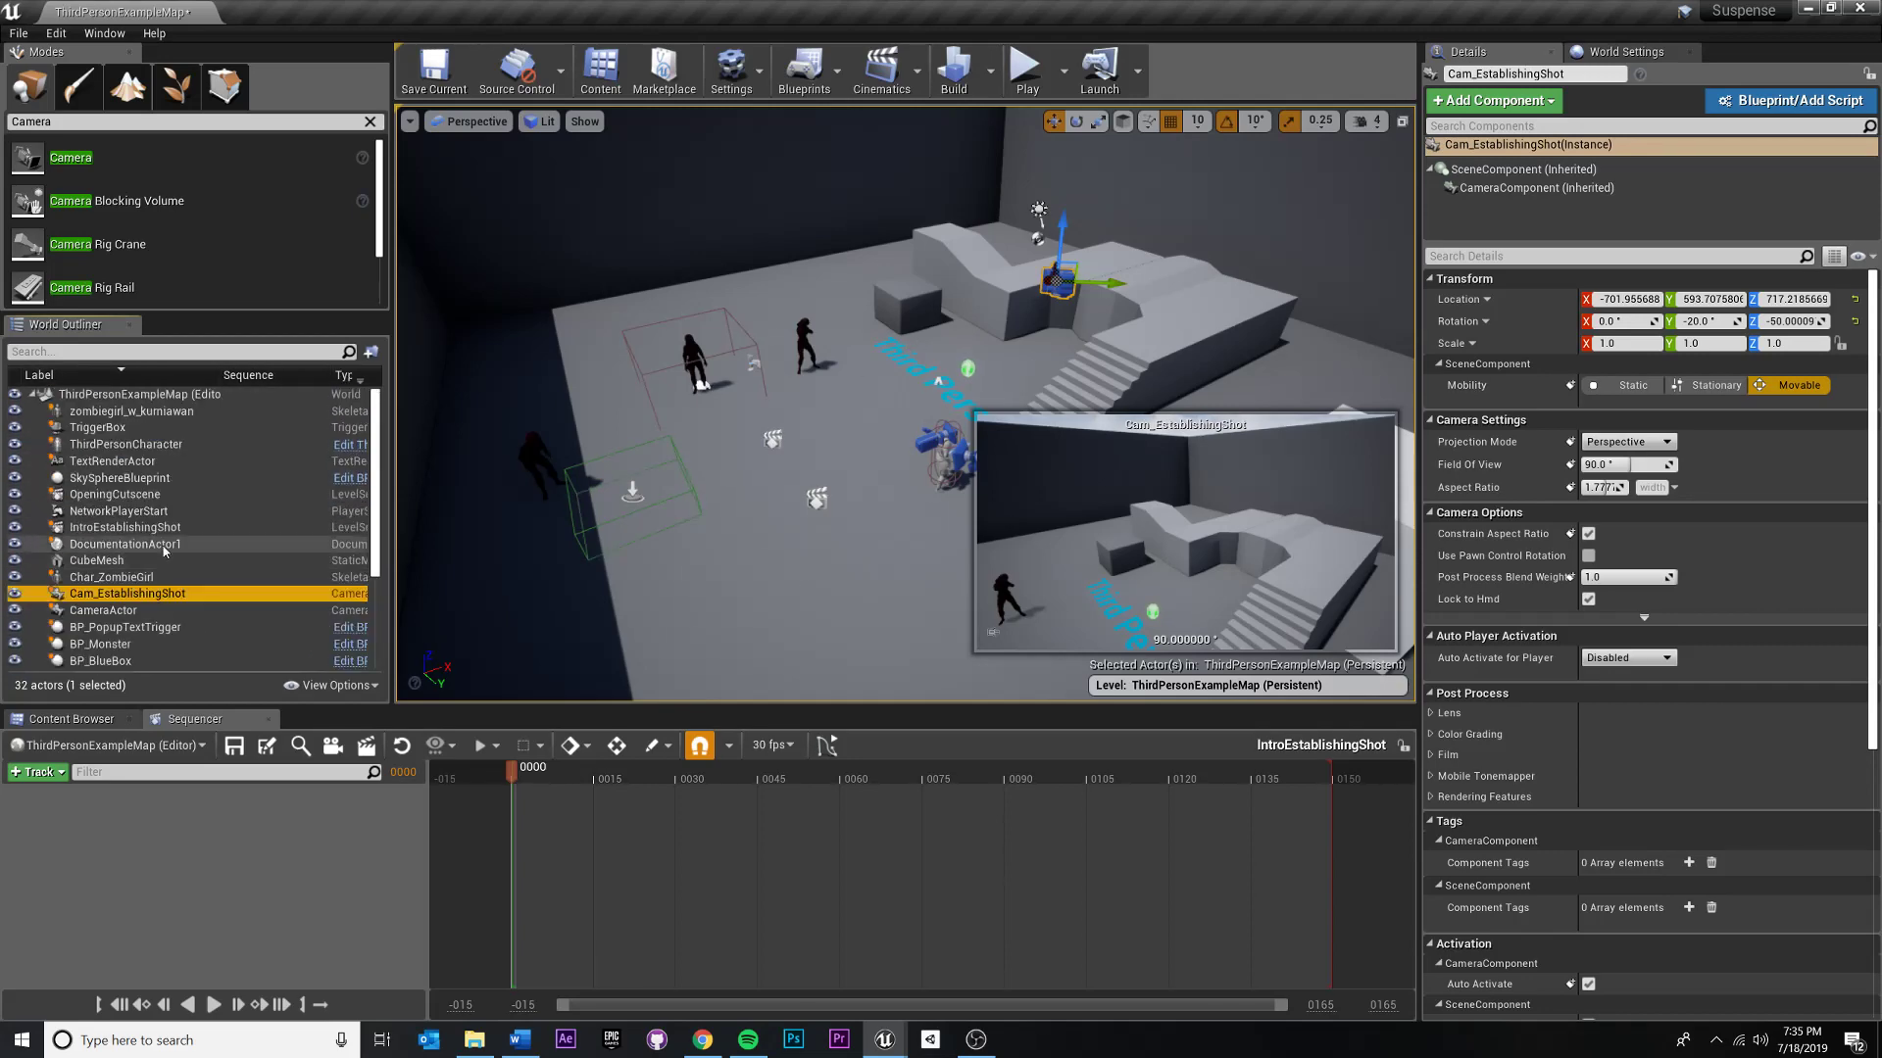
right_click(123, 396)
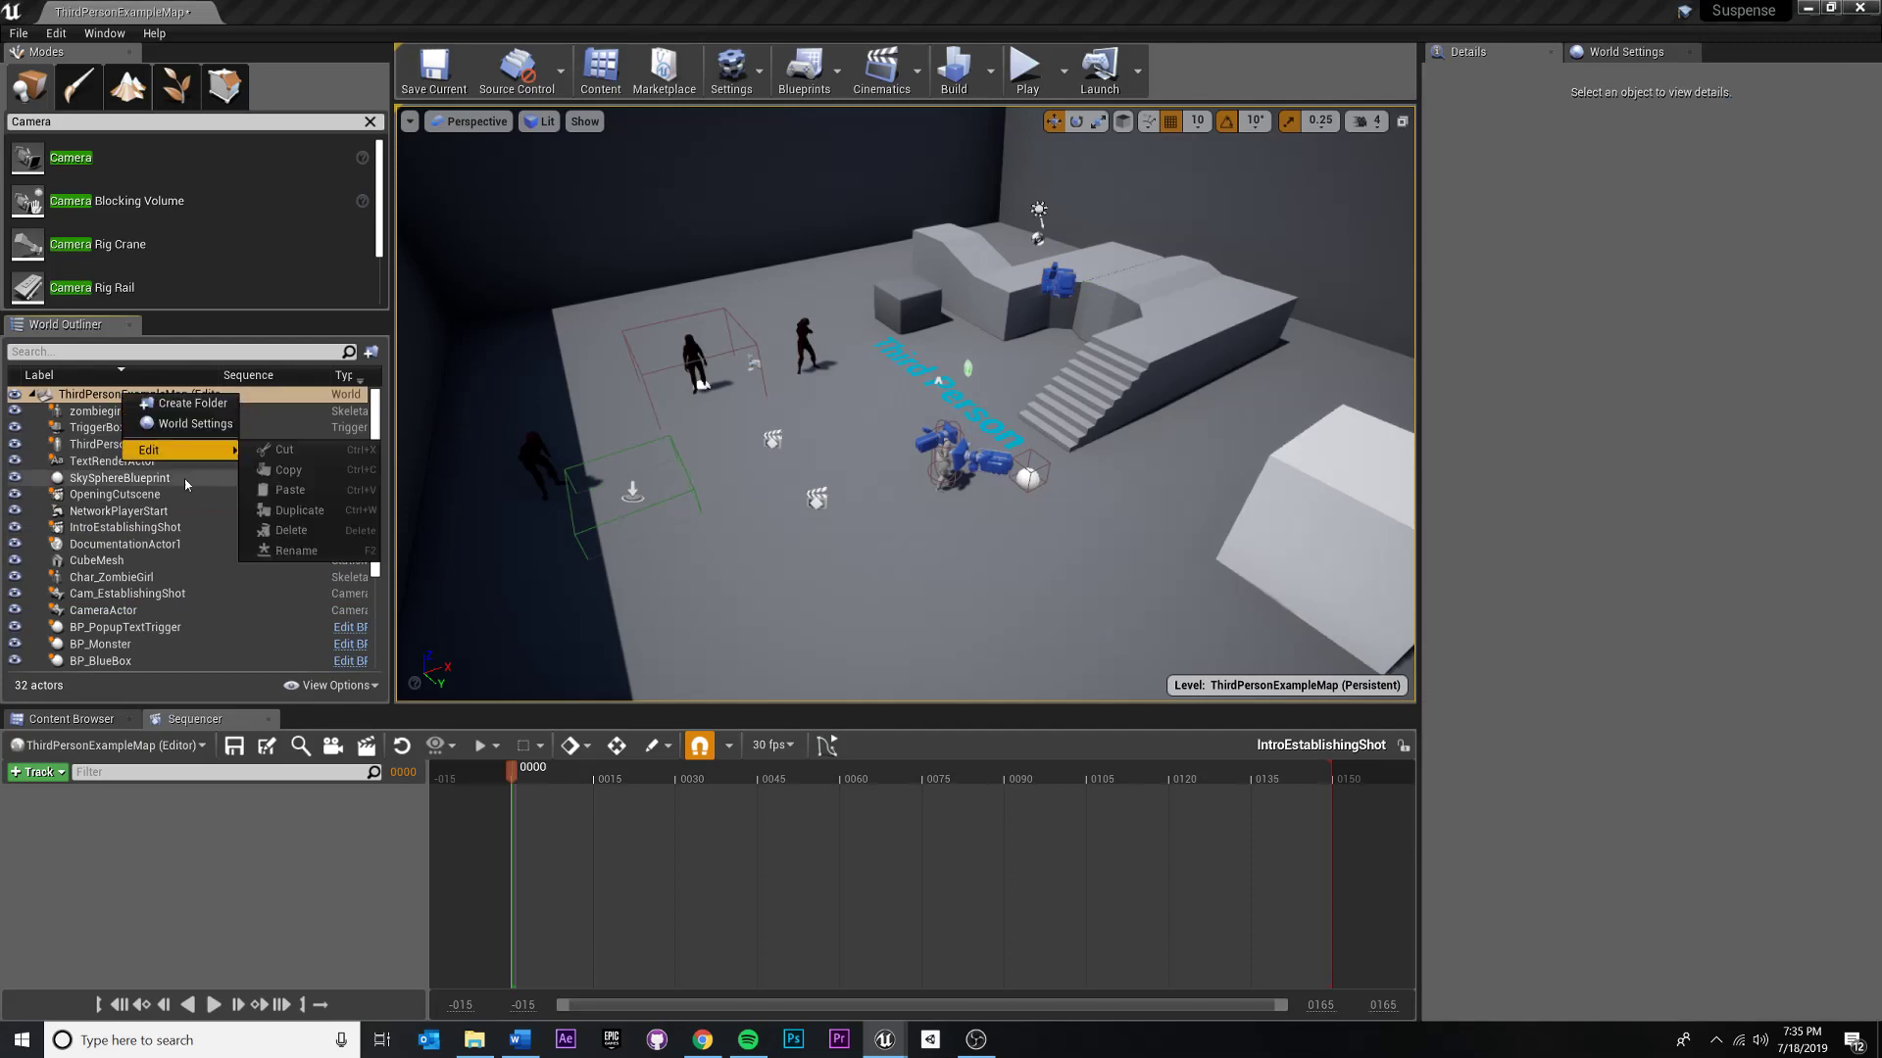
left_click(252, 596)
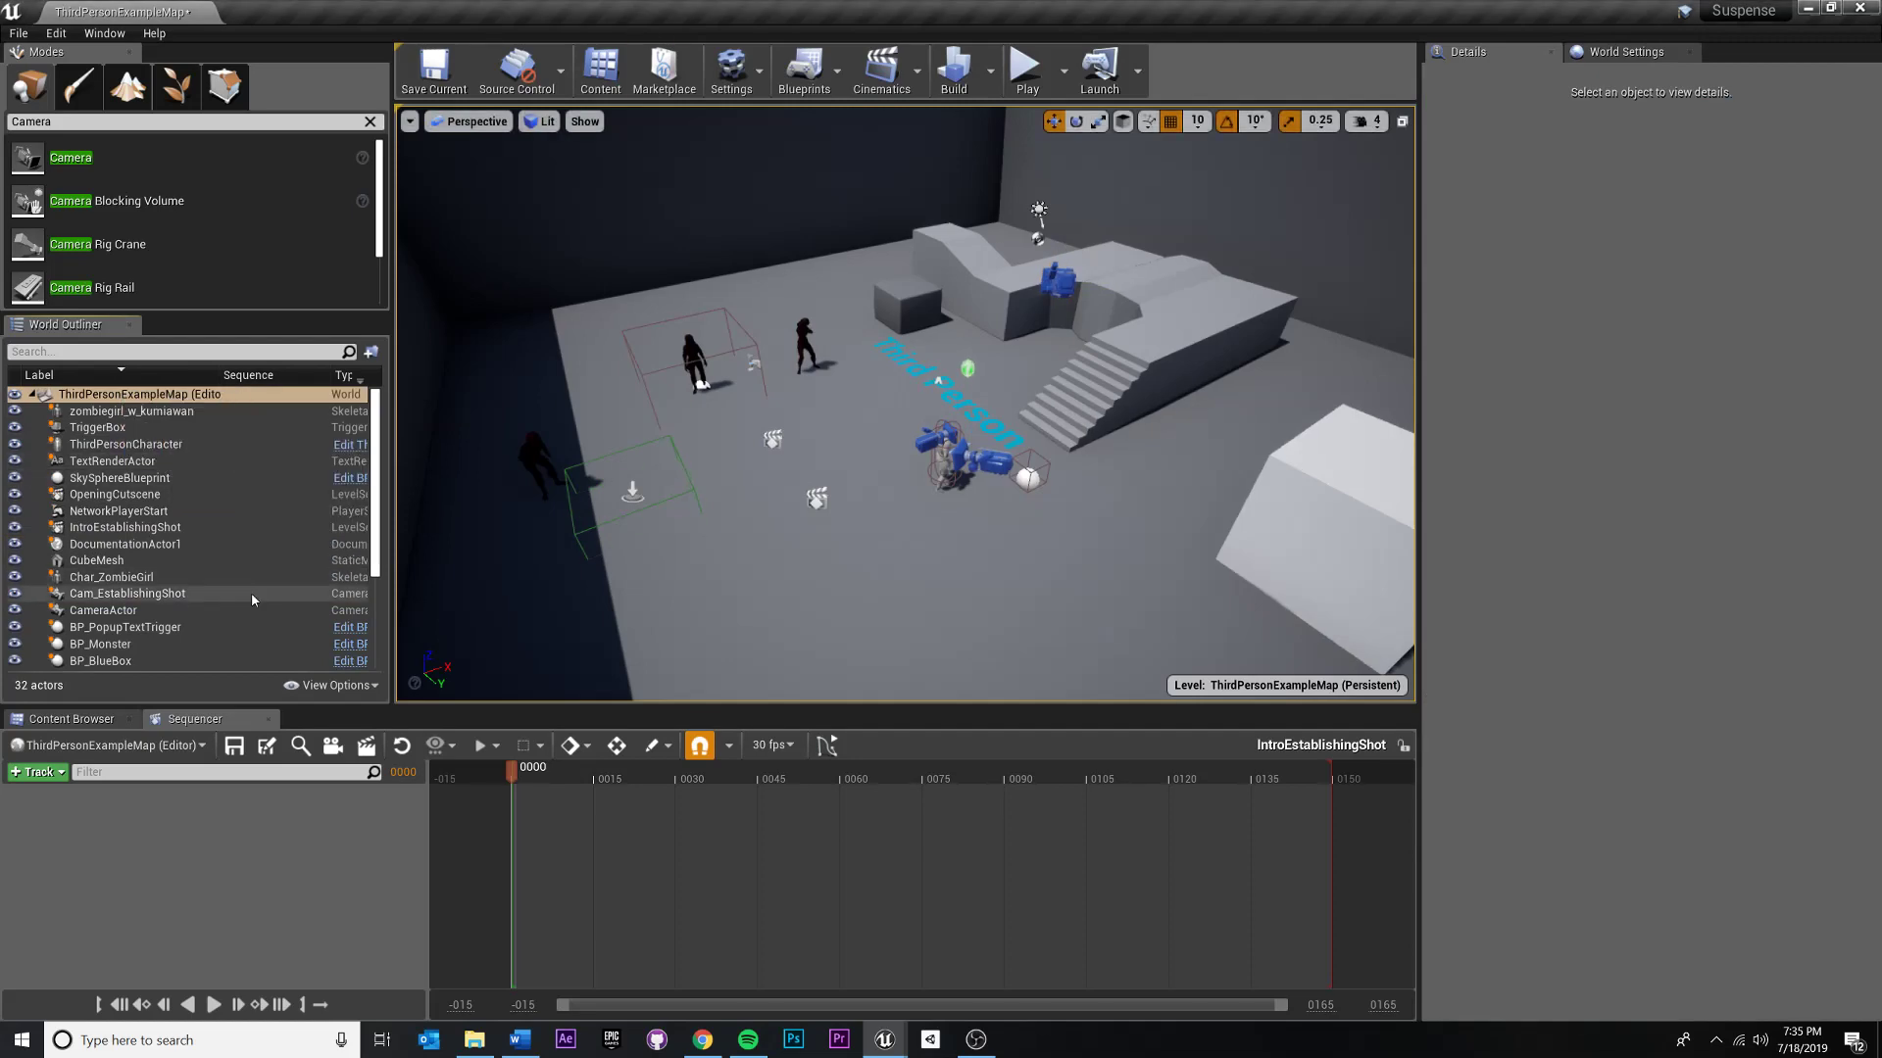
scroll(147, 522, "down", 2)
left_click(149, 524)
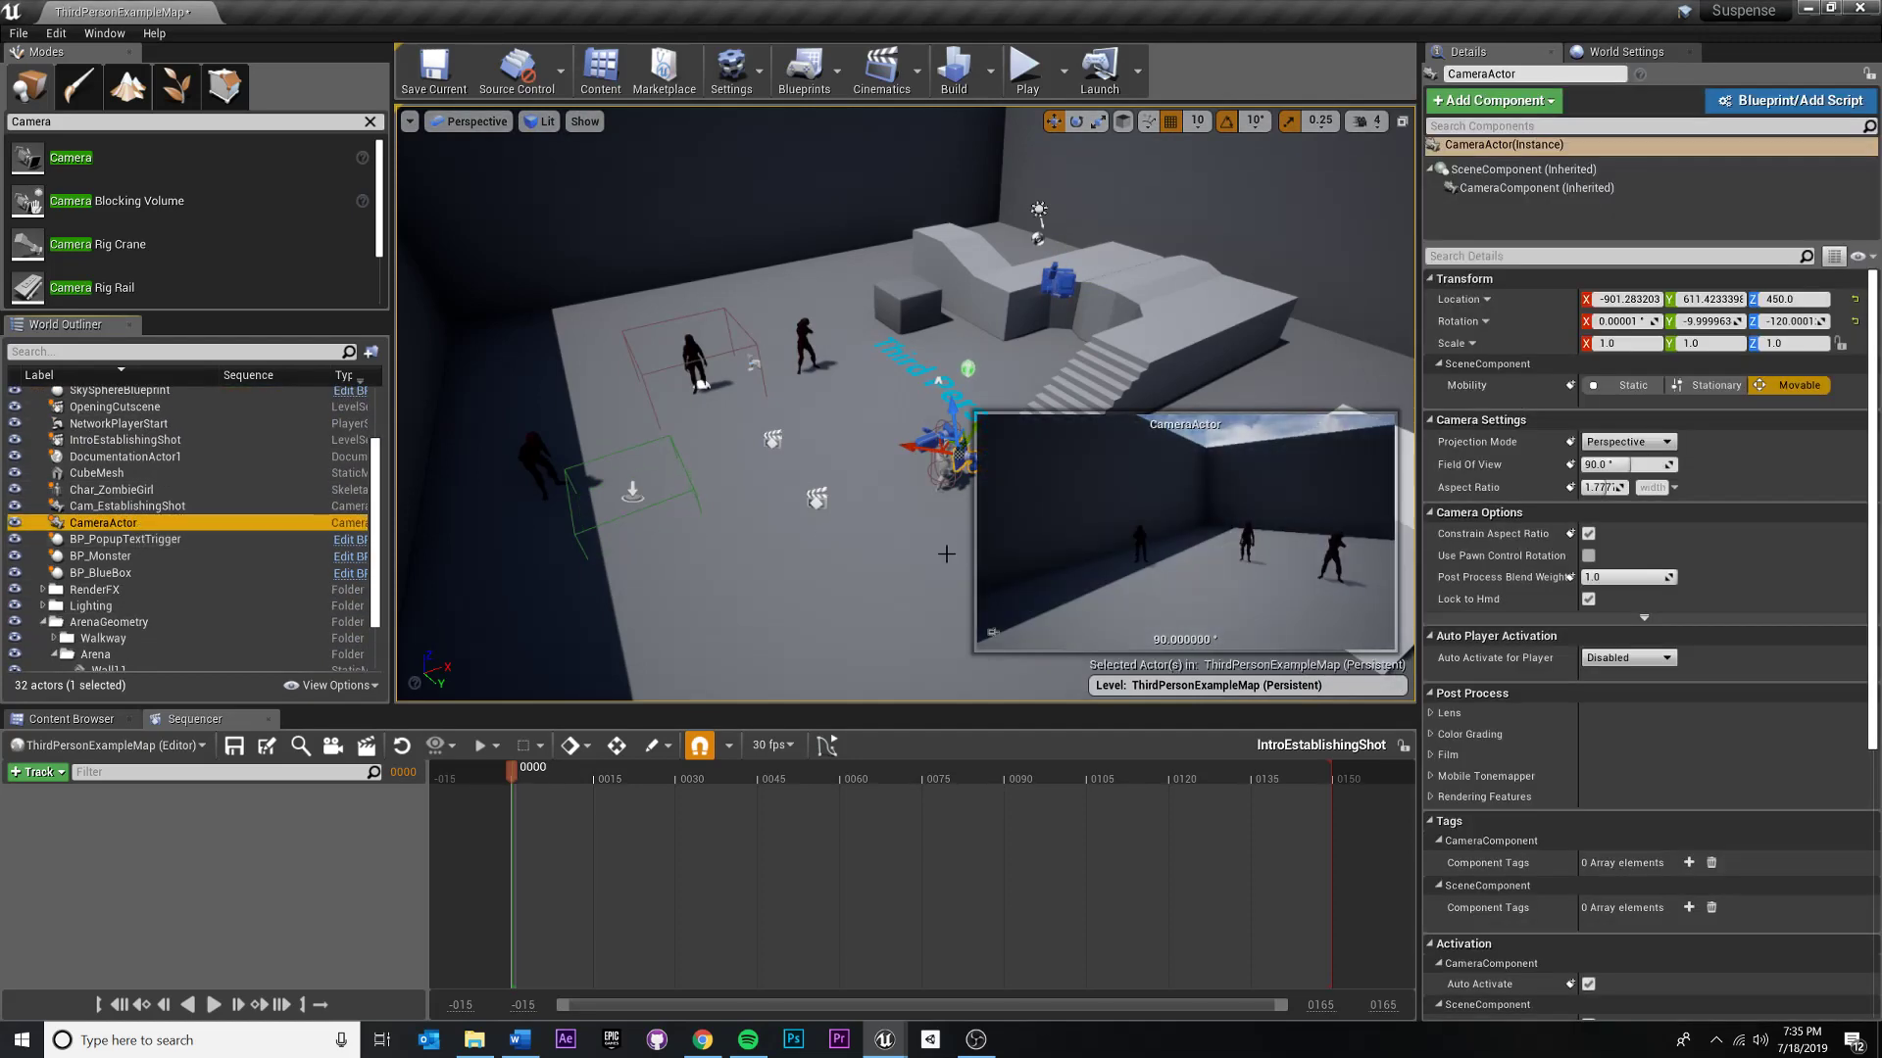
scroll(173, 465, "up", 1)
scroll(173, 464, "up", 1)
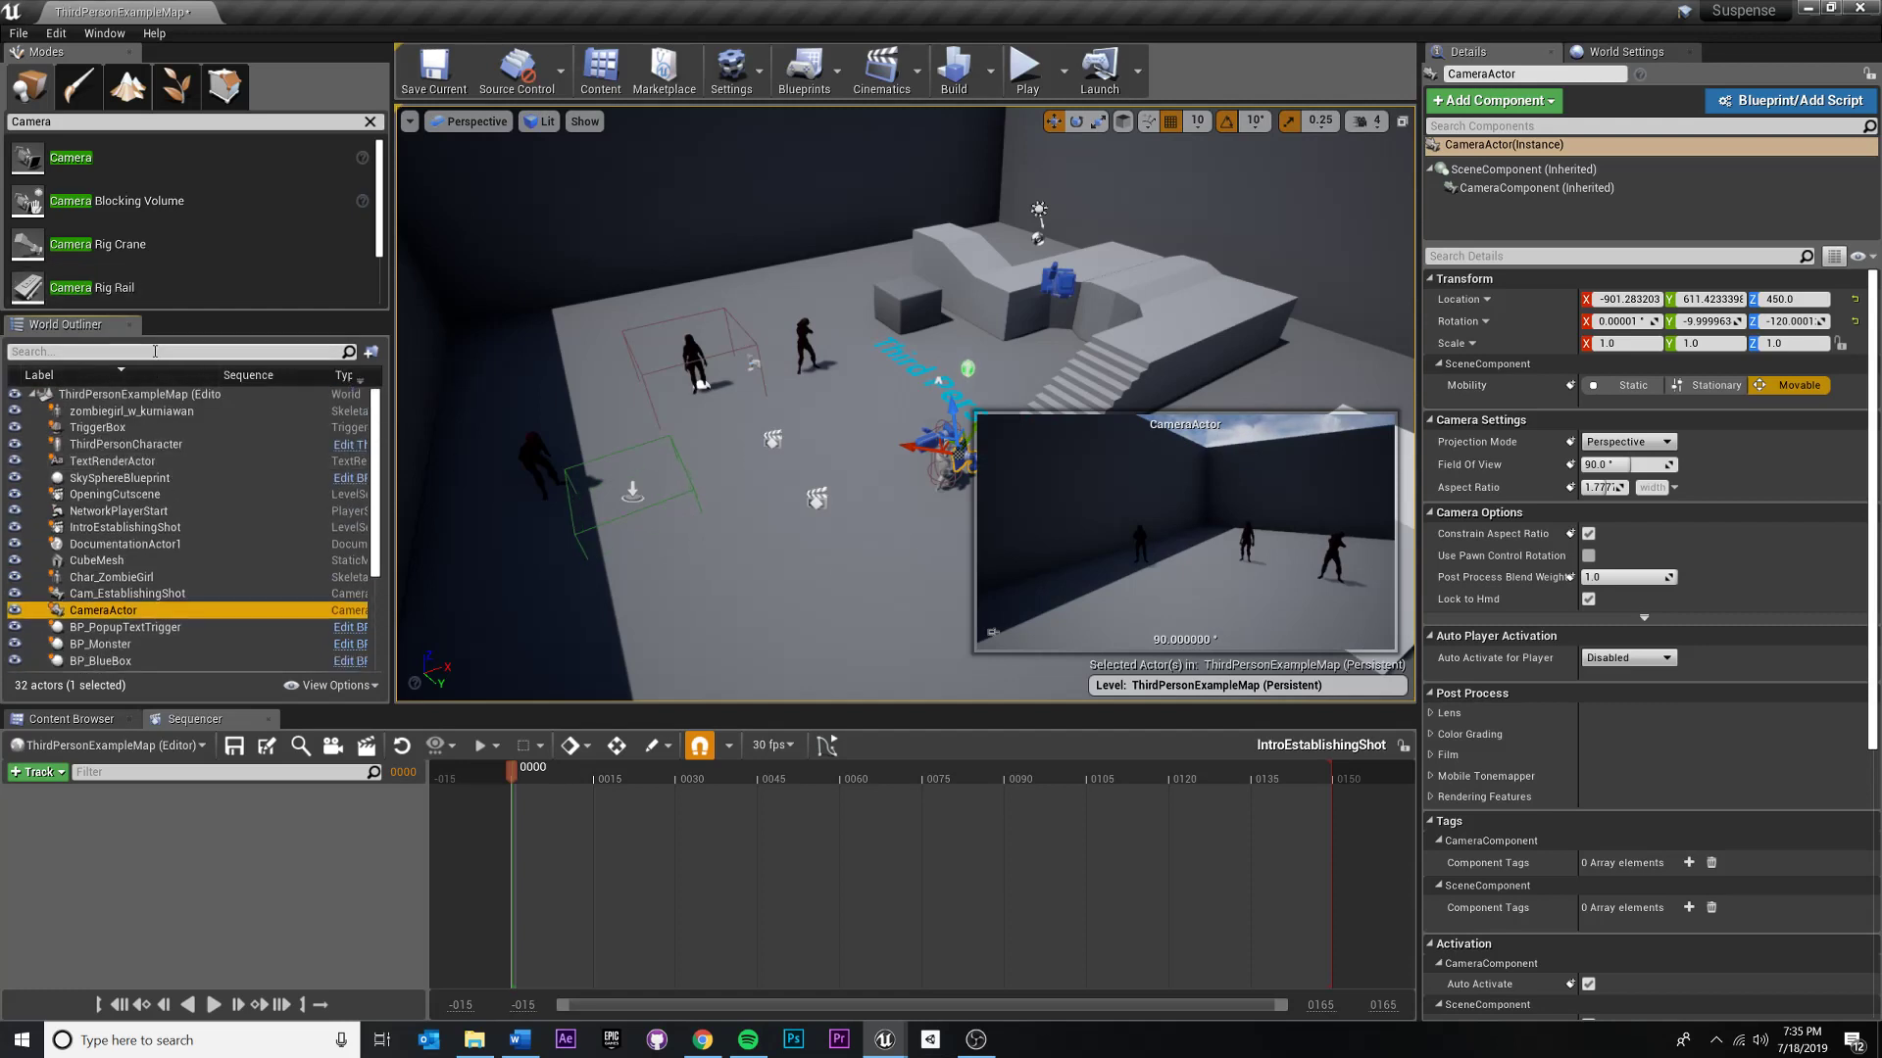
- Create a folder named Cin_IntroEstablishing under ThirdPersonExampleMap in the level's actor list
right_click(136, 403)
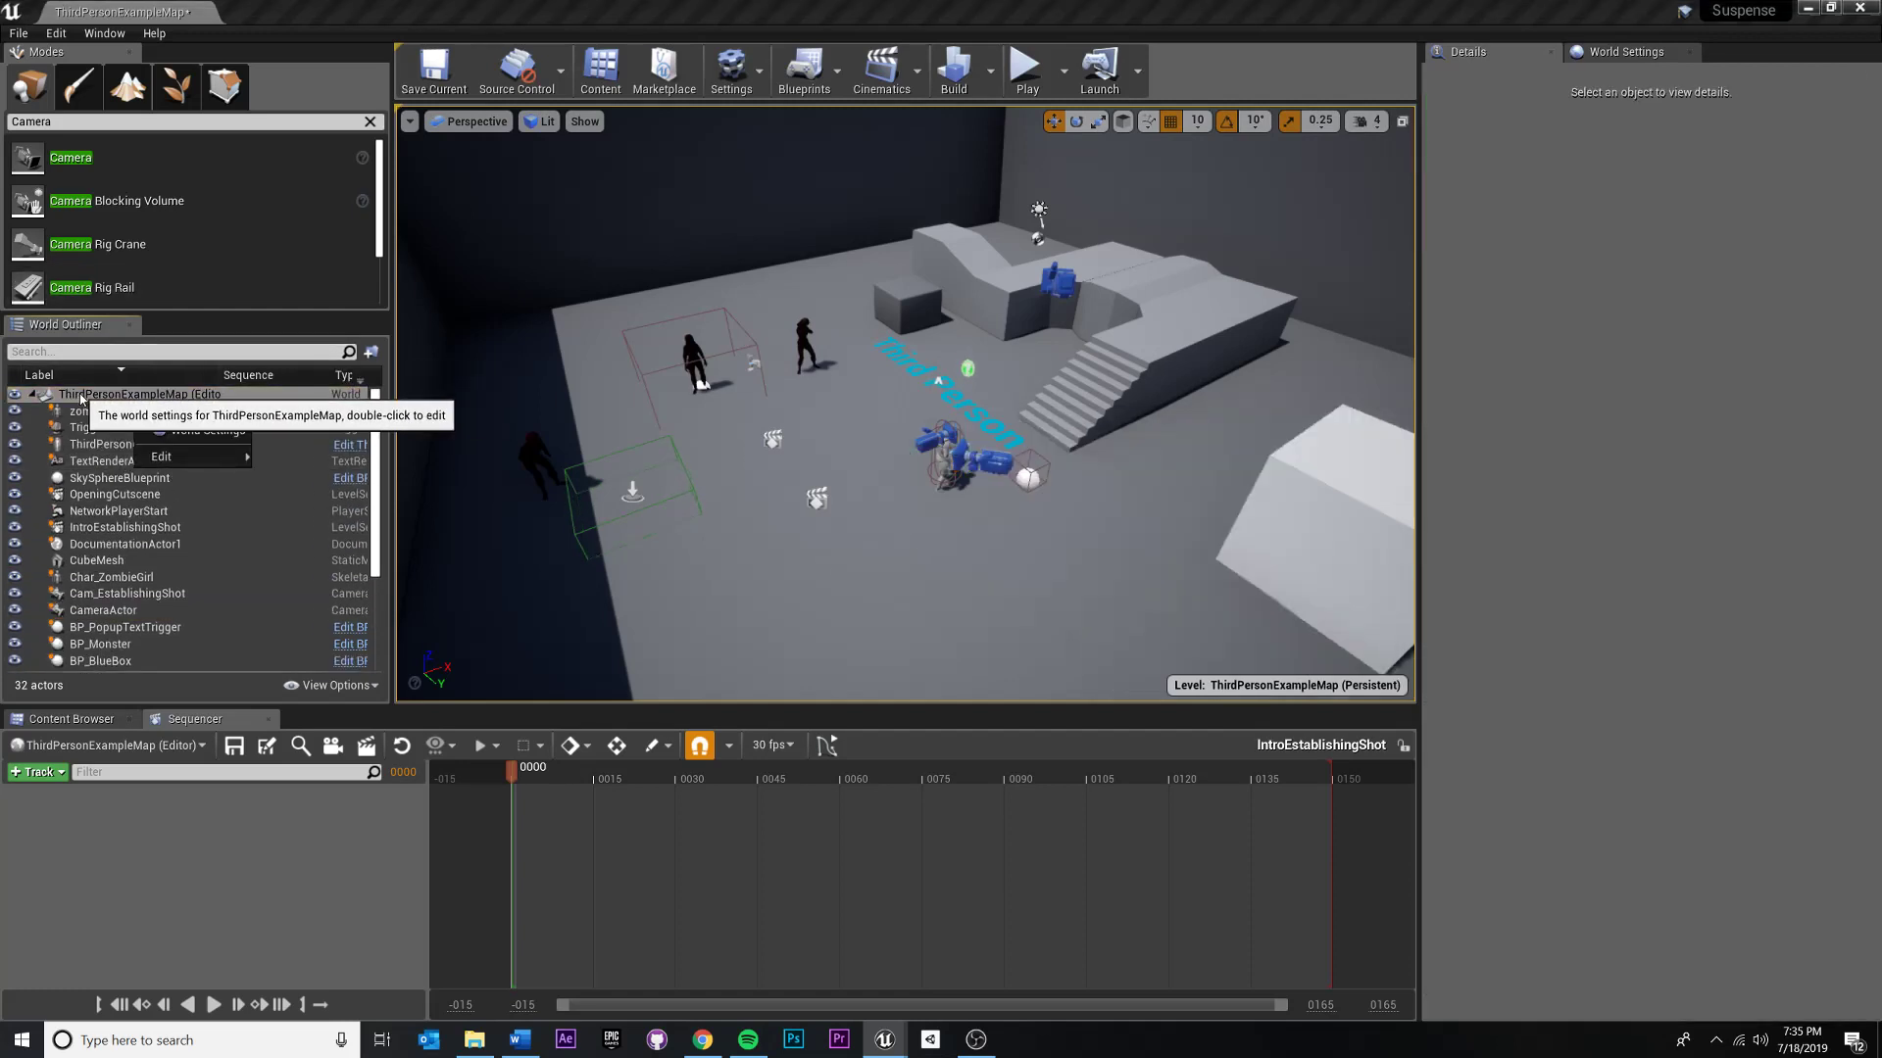
left_click(204, 418)
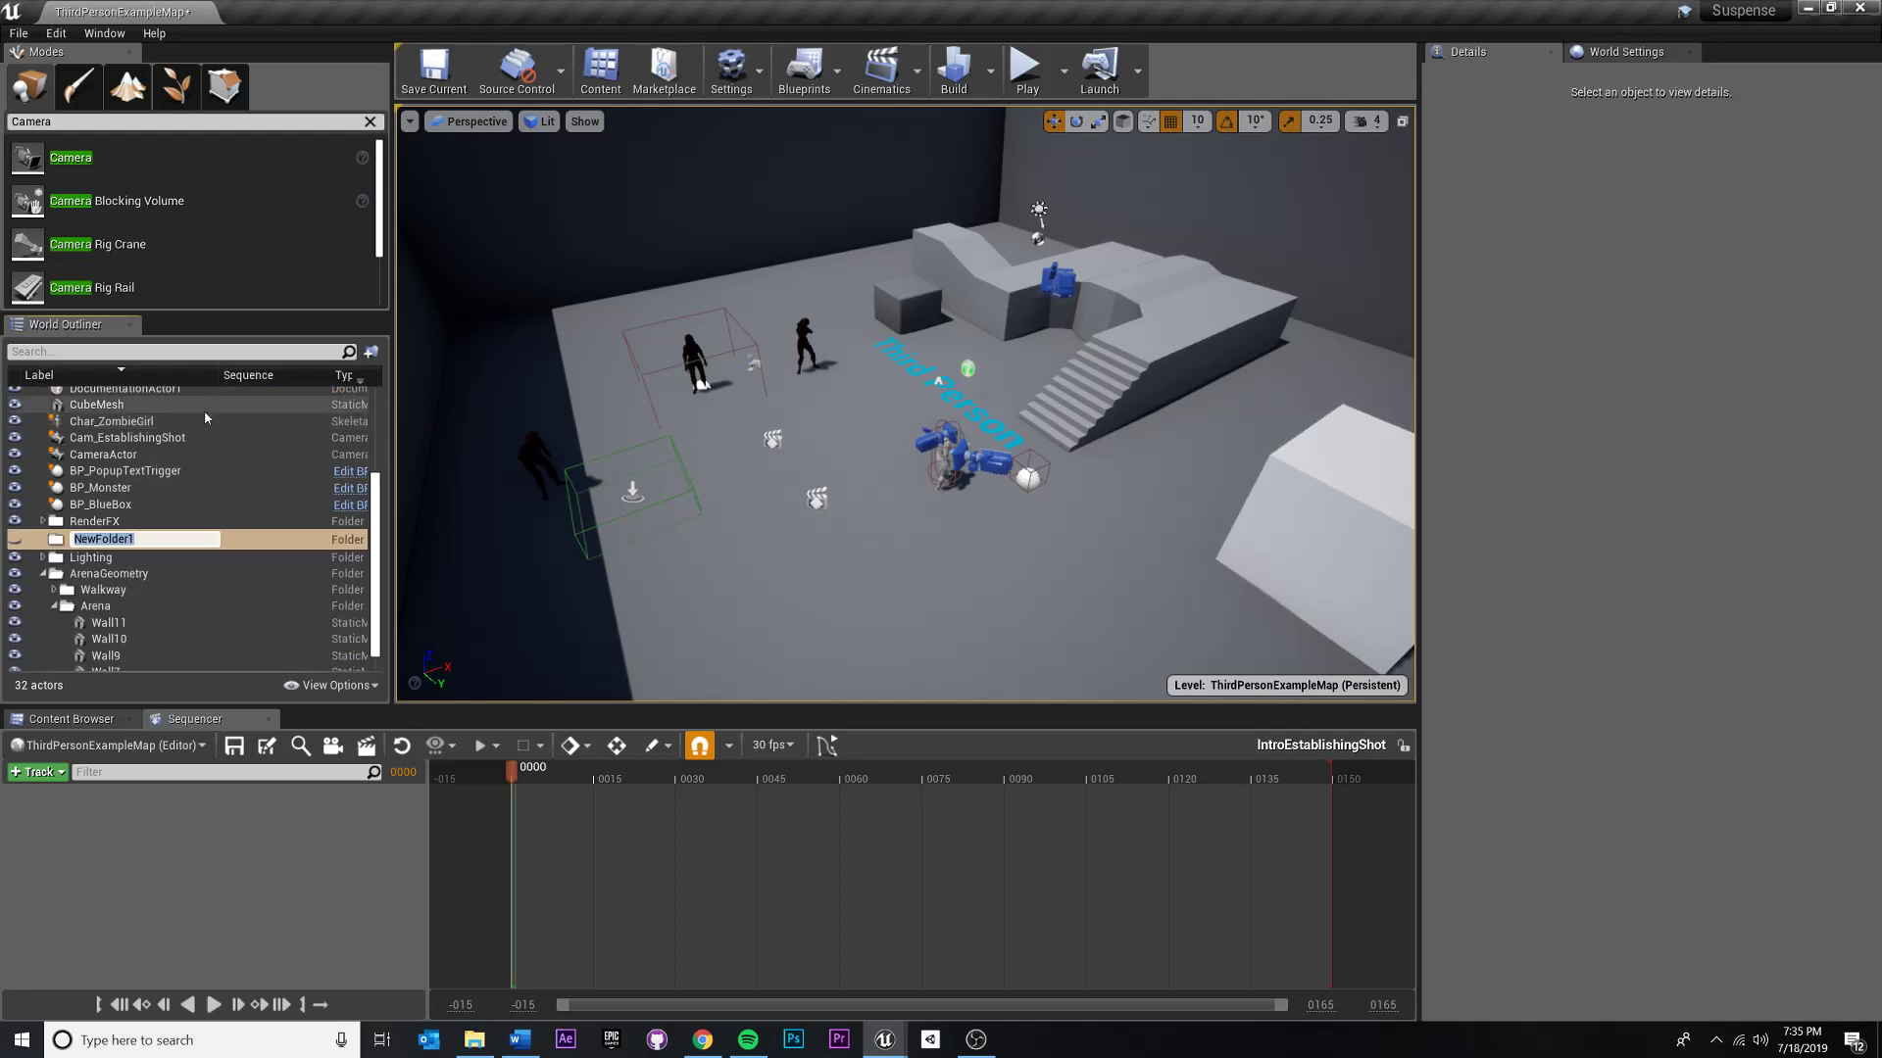
type("Establish")
key("BackSpace")
key("BackSpace")
key("BackSpace")
key("BackSpace")
key("BackSpace")
key("BackSpace")
key("BackSpace")
key("BackSpace")
key("BackSpace")
type("Cin_EstabIntroEstablishing")
key("Return")
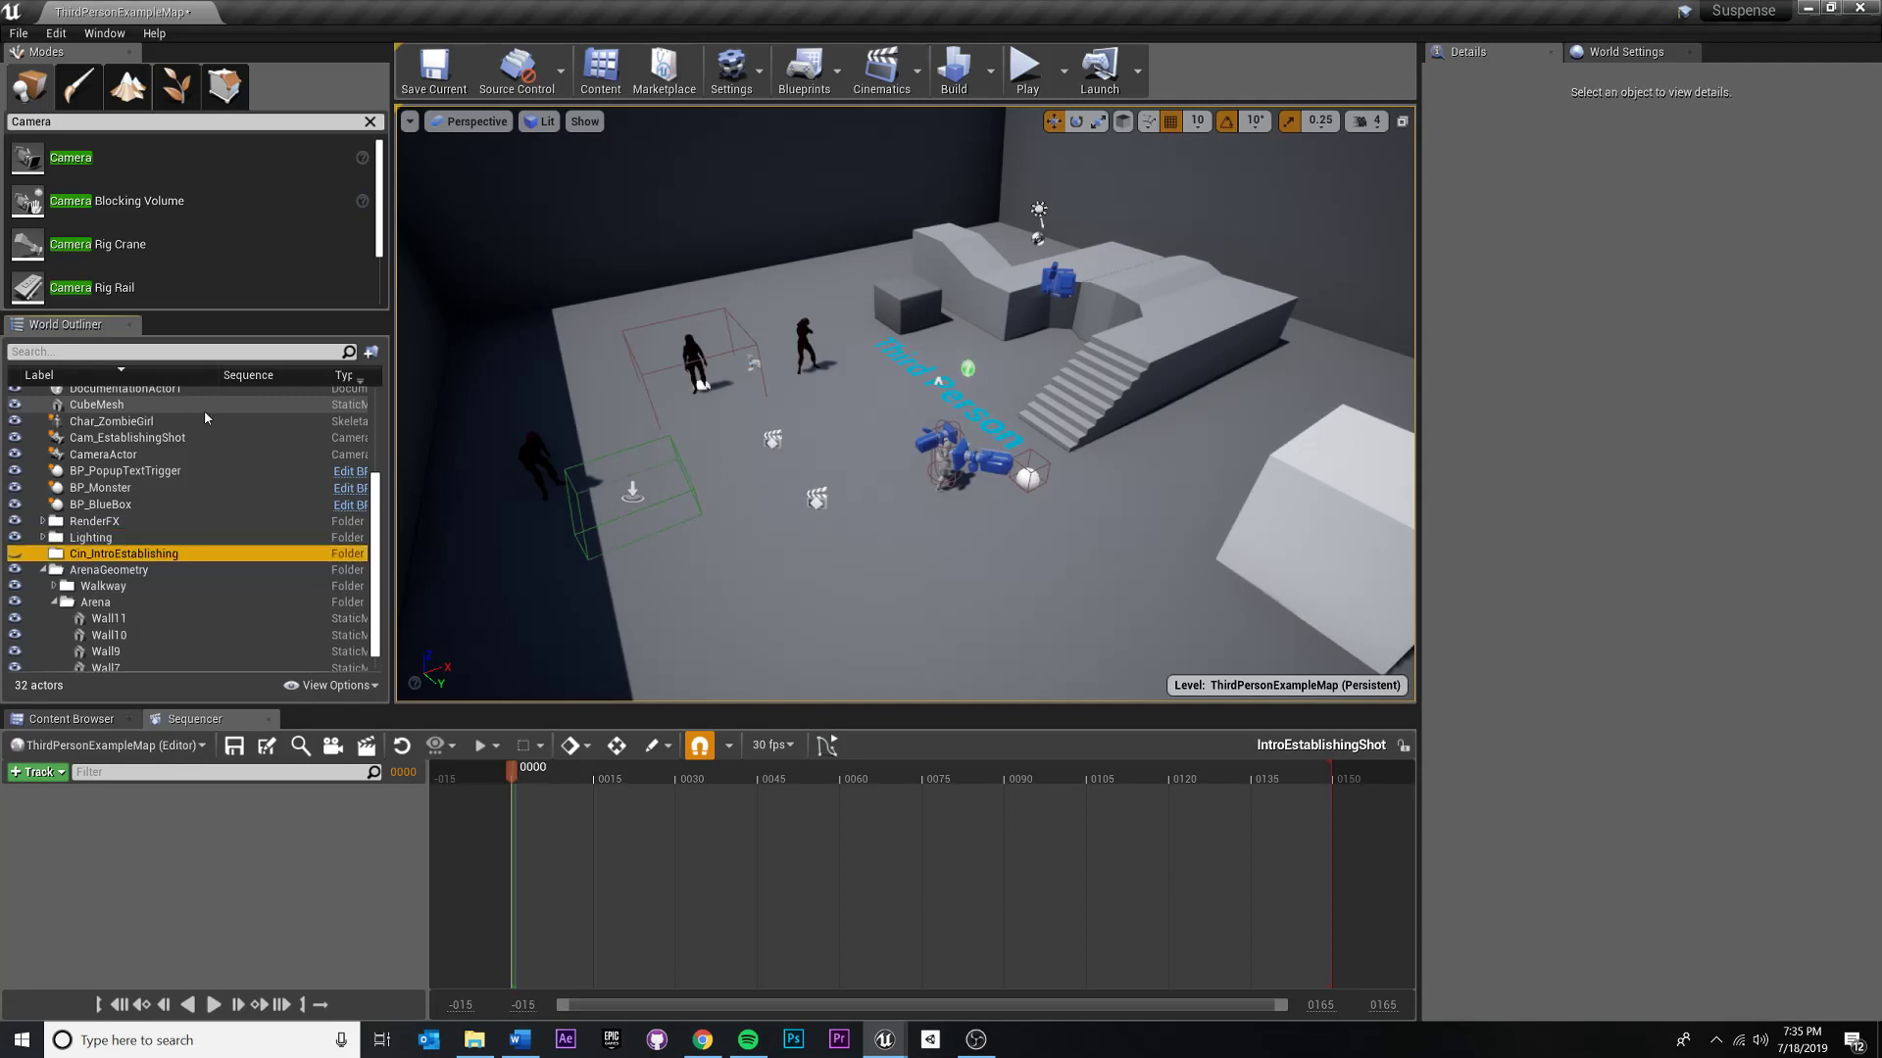
- Move the Cam_EstablishingShot camera and the IntroEstablishingShot sequence actor into the Cin_IntroEstablishing folder
left_click(90, 438)
left_click_drag(90, 440, 93, 554)
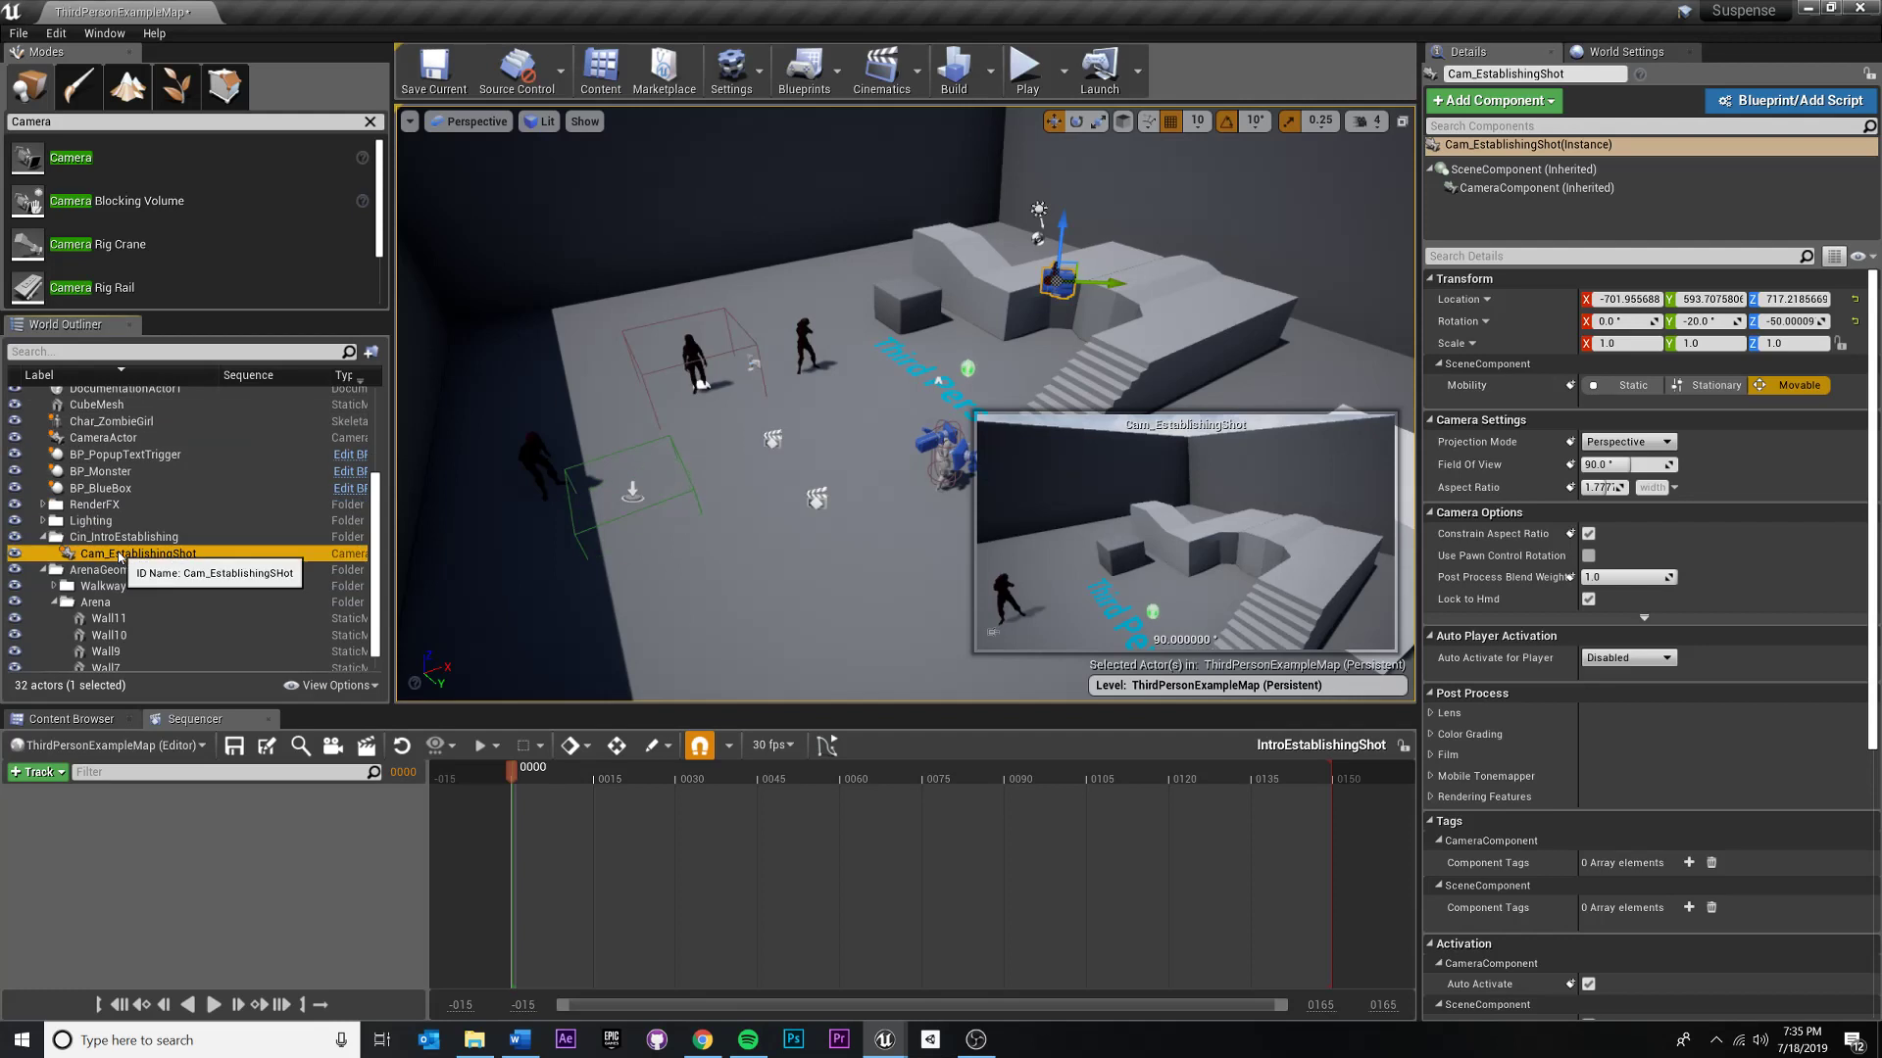
scroll(98, 563, "up", 4)
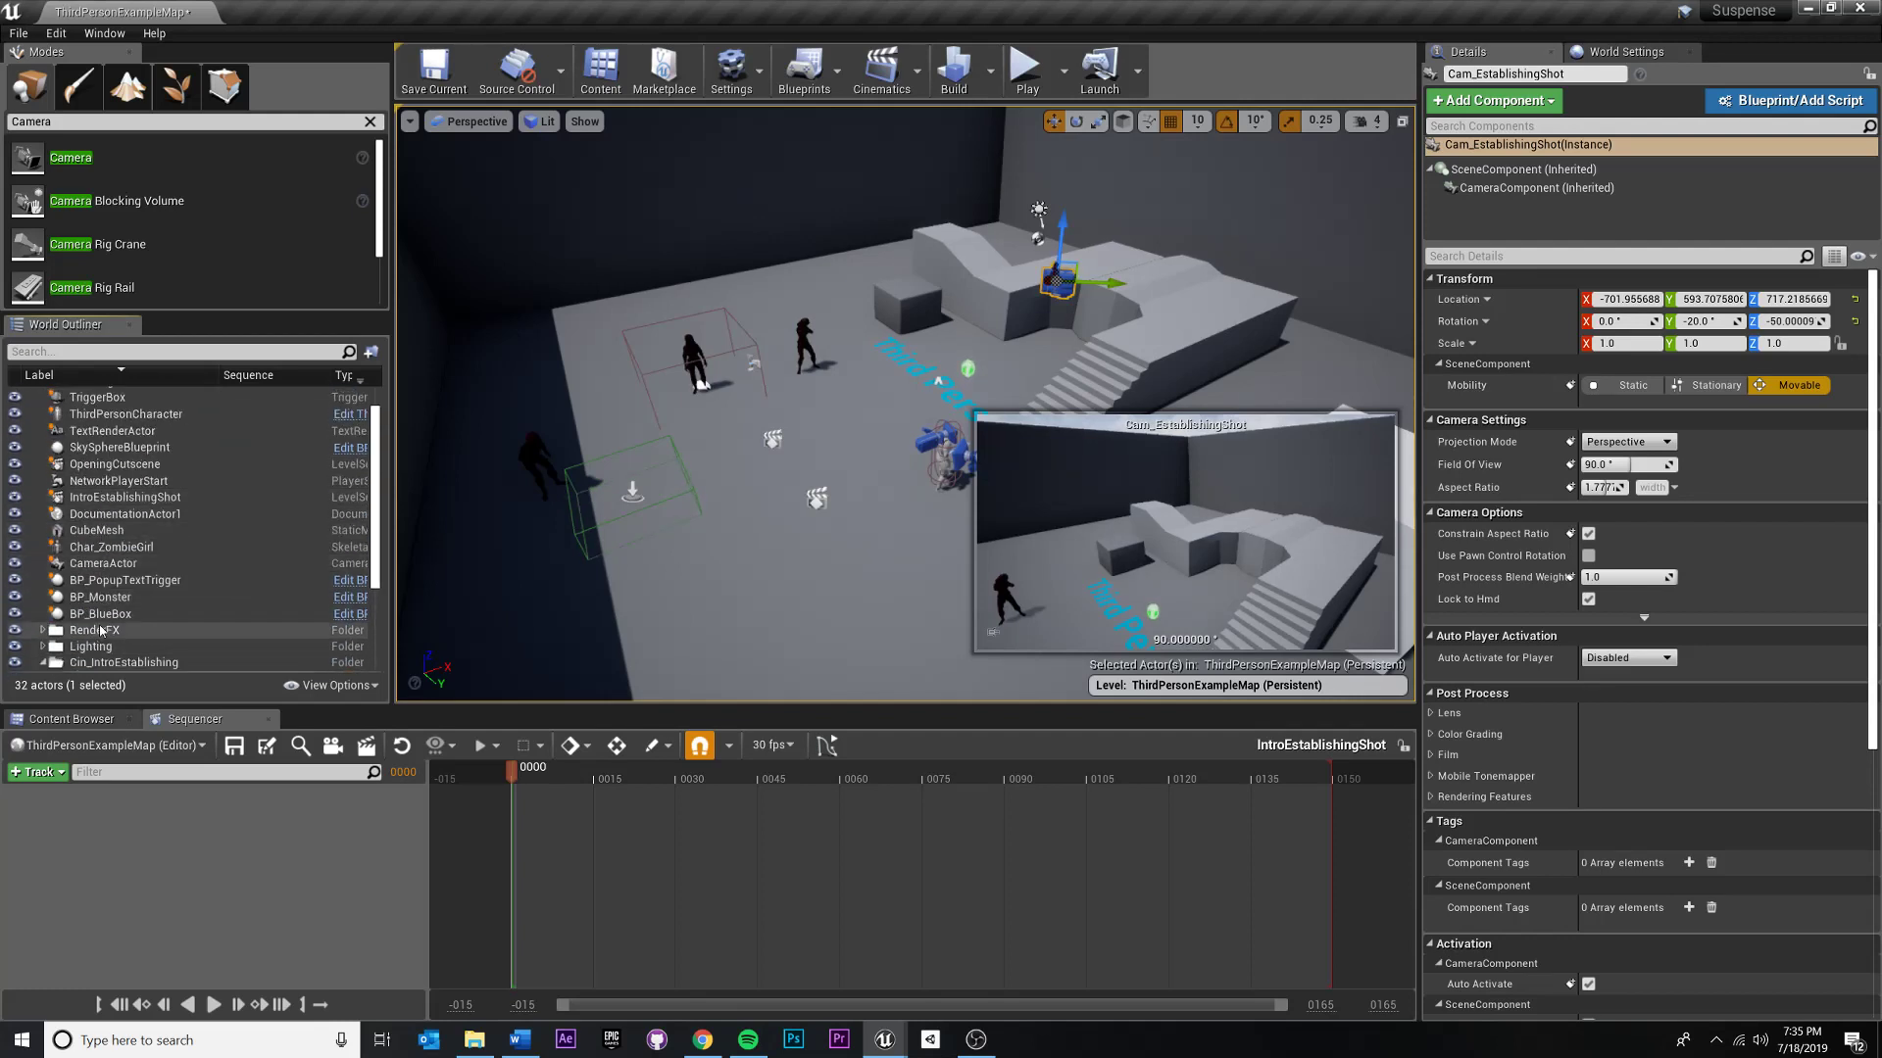
scroll(112, 558, "down", 3)
scroll(157, 553, "up", 4)
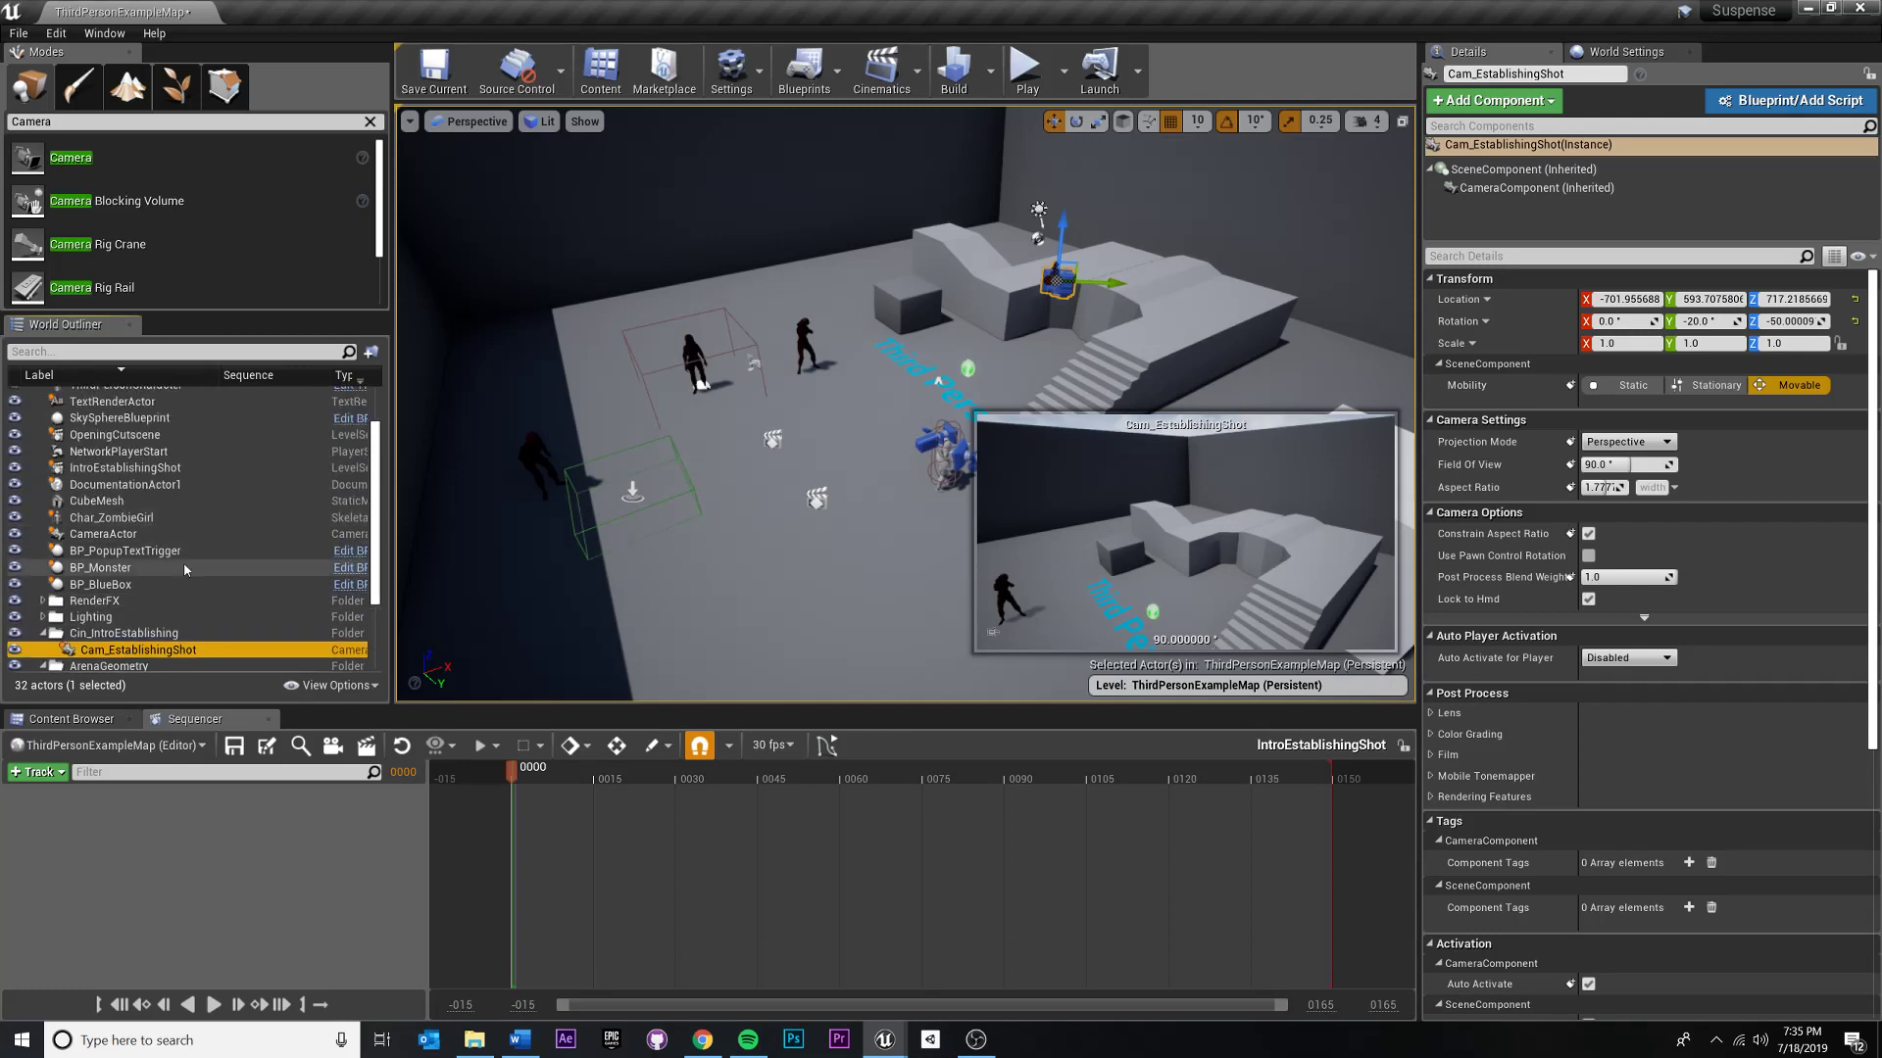
scroll(152, 520, "down", 1)
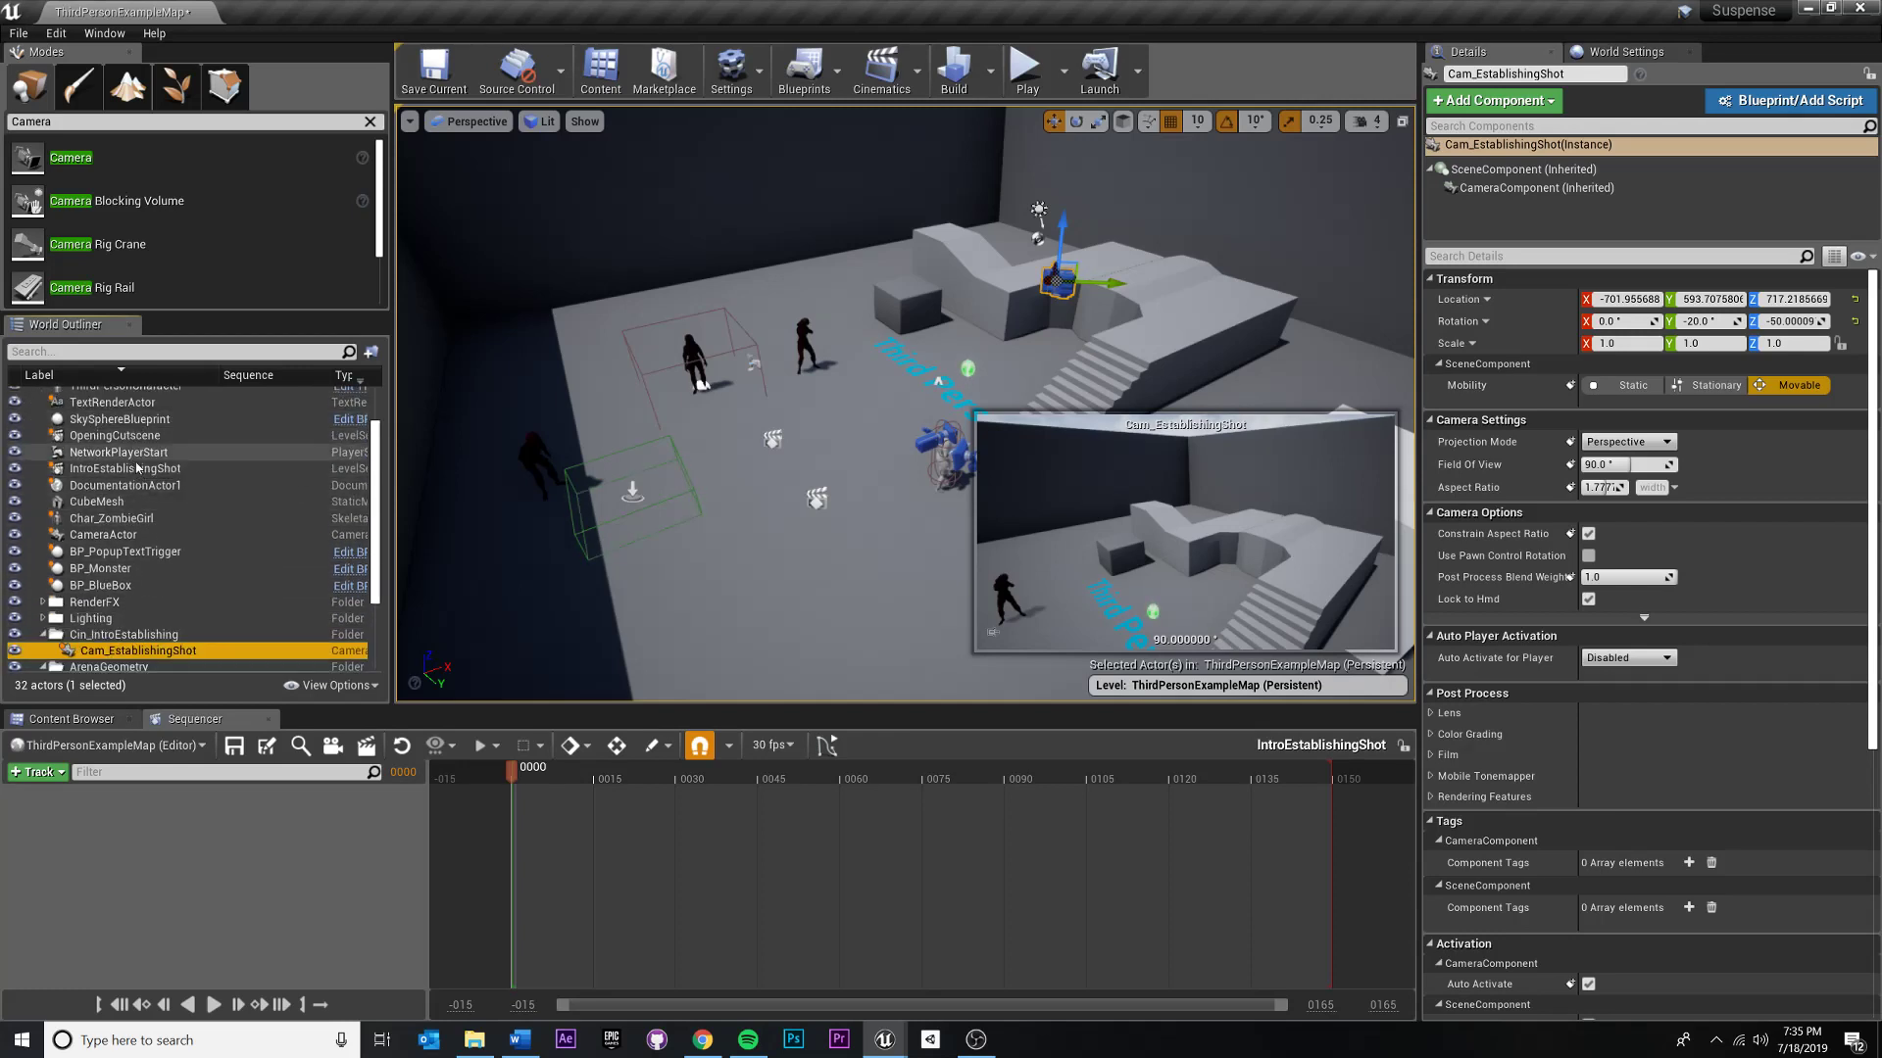
left_click(131, 469)
left_click_drag(131, 474, 157, 639)
- Check the contents of the Cin_IntroEstablishing folder and collapse it
left_click(145, 619)
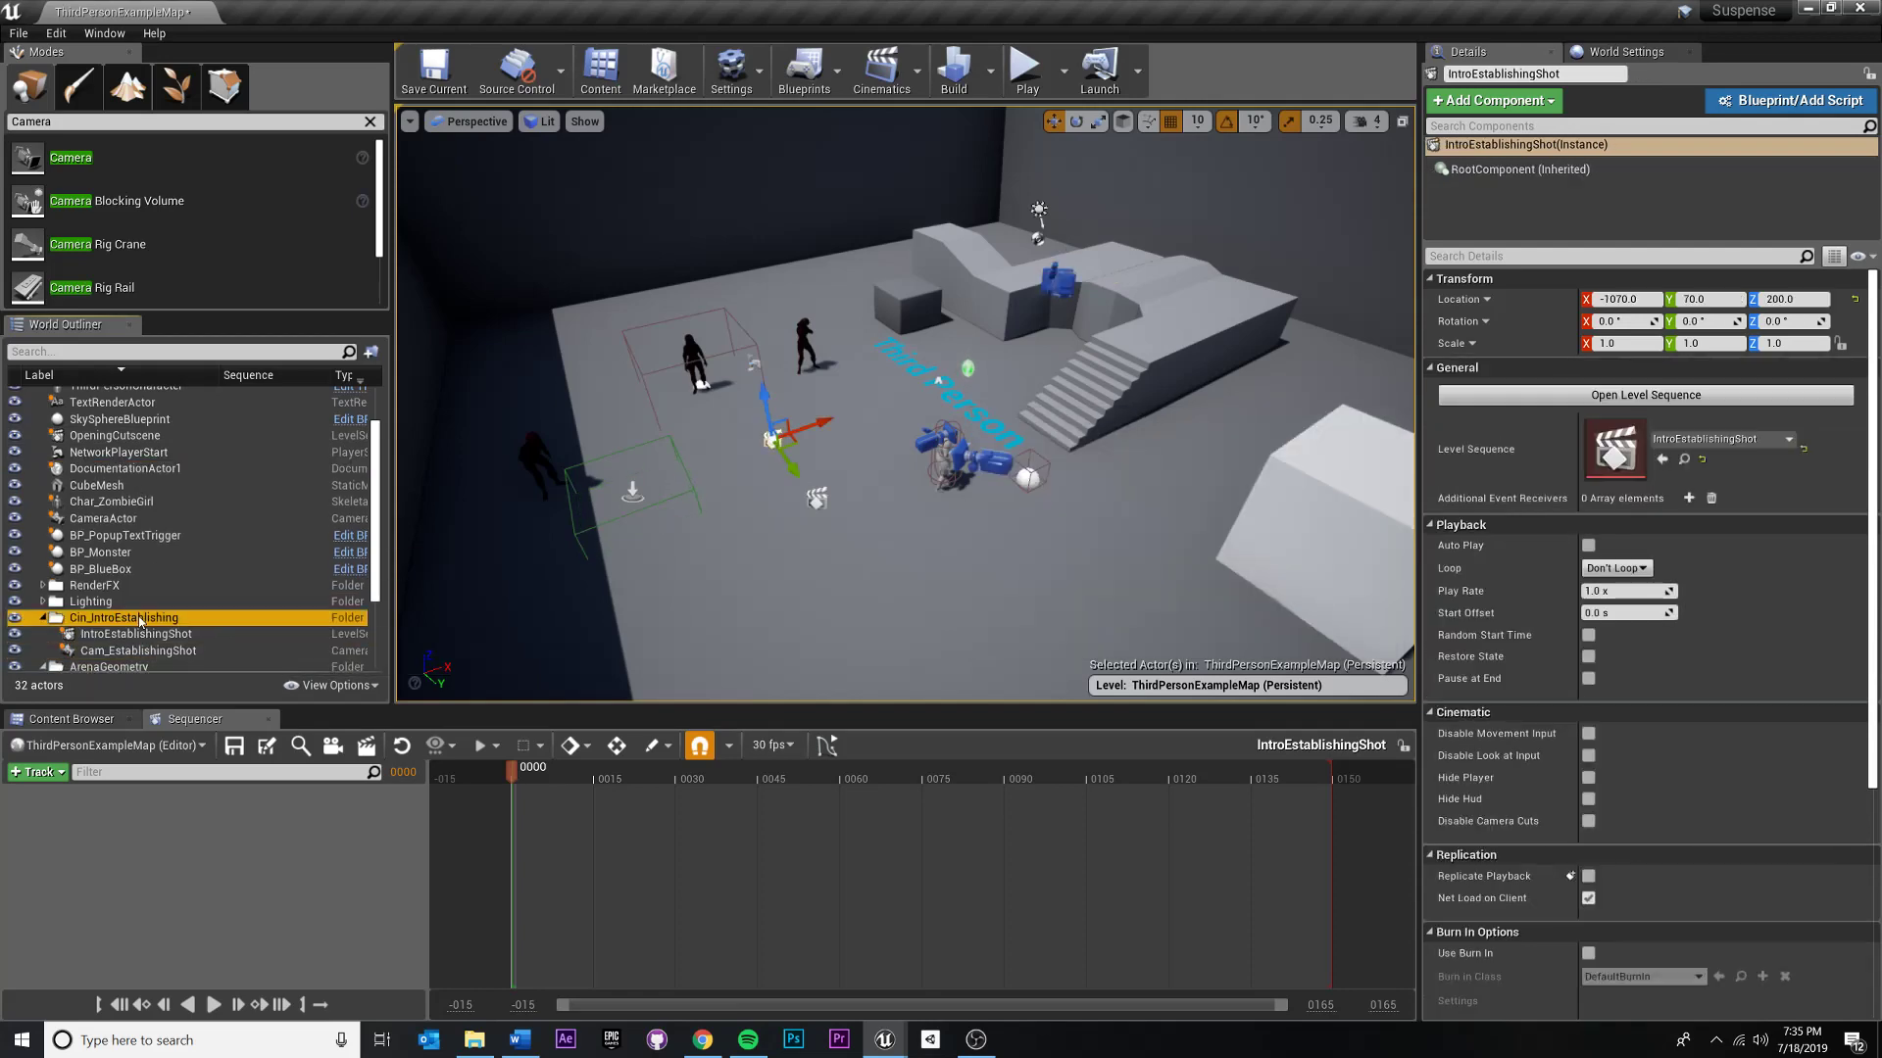
left_click(142, 635)
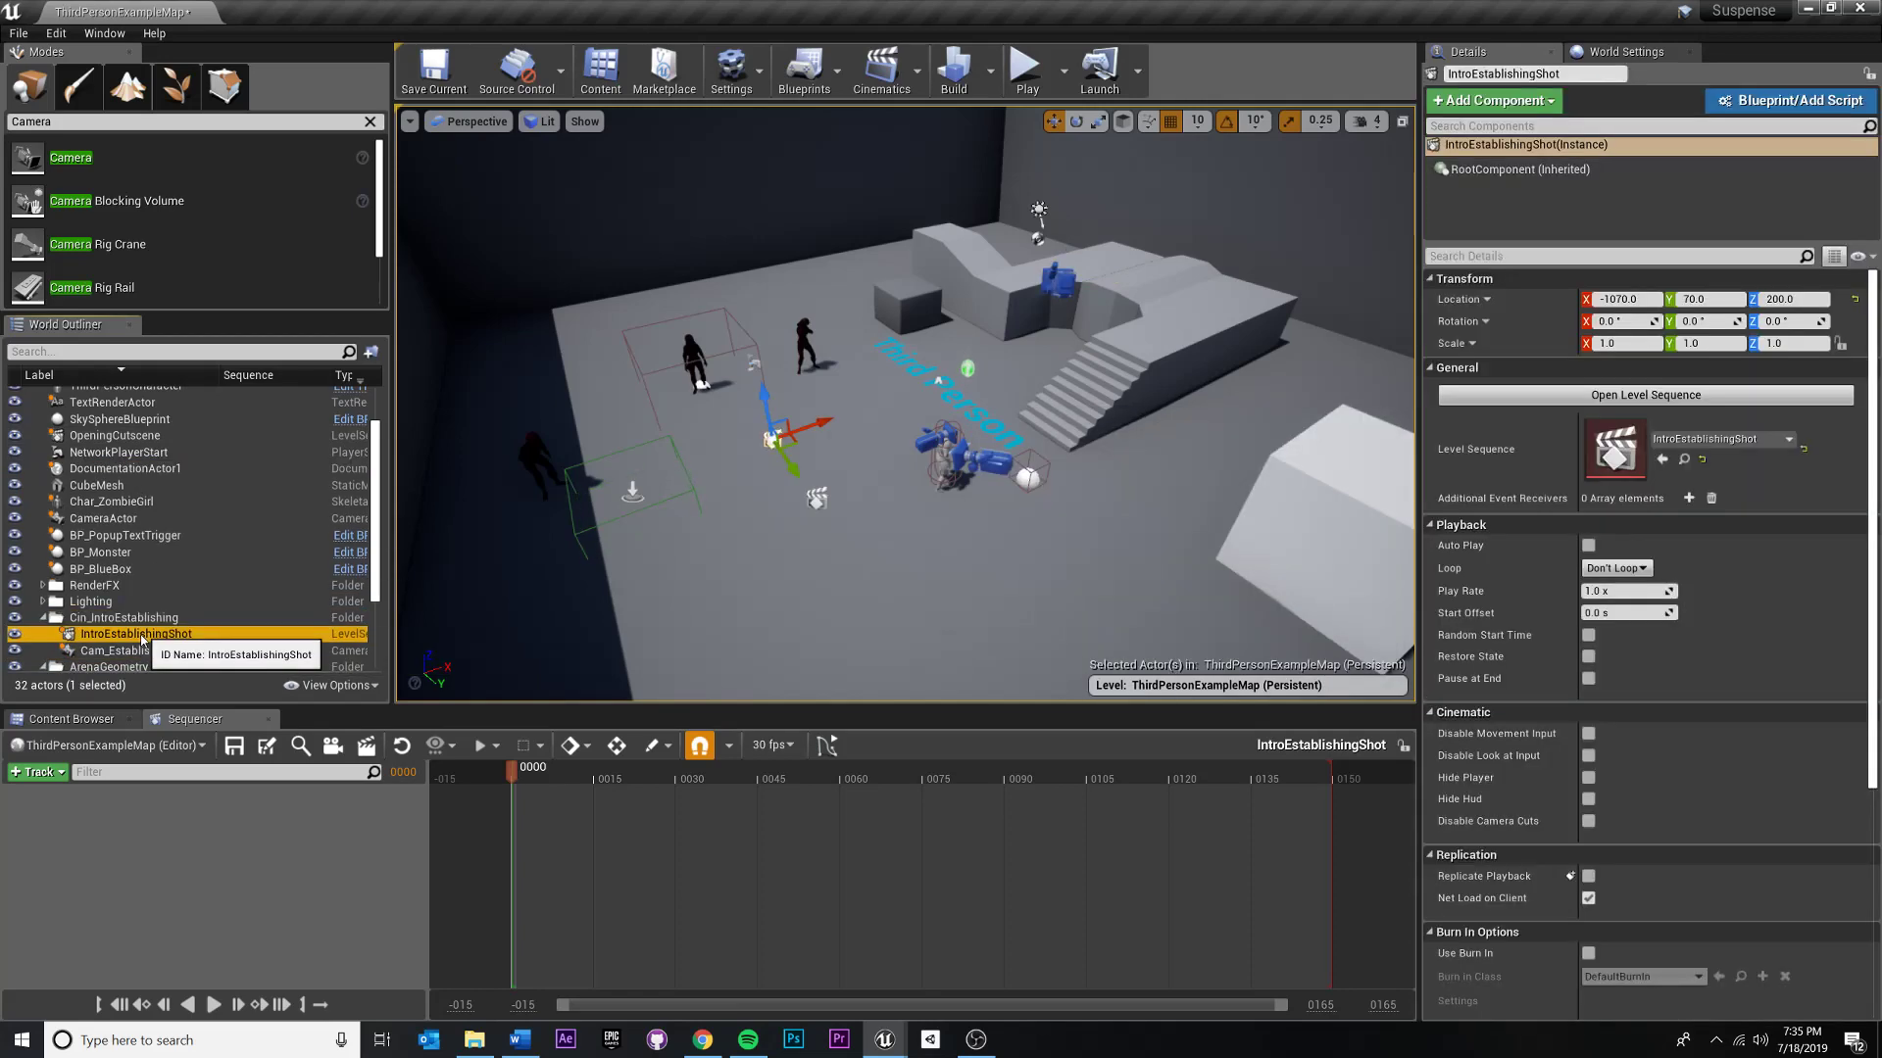
left_click(138, 652)
left_click(124, 618)
scroll(67, 529, "down", 2)
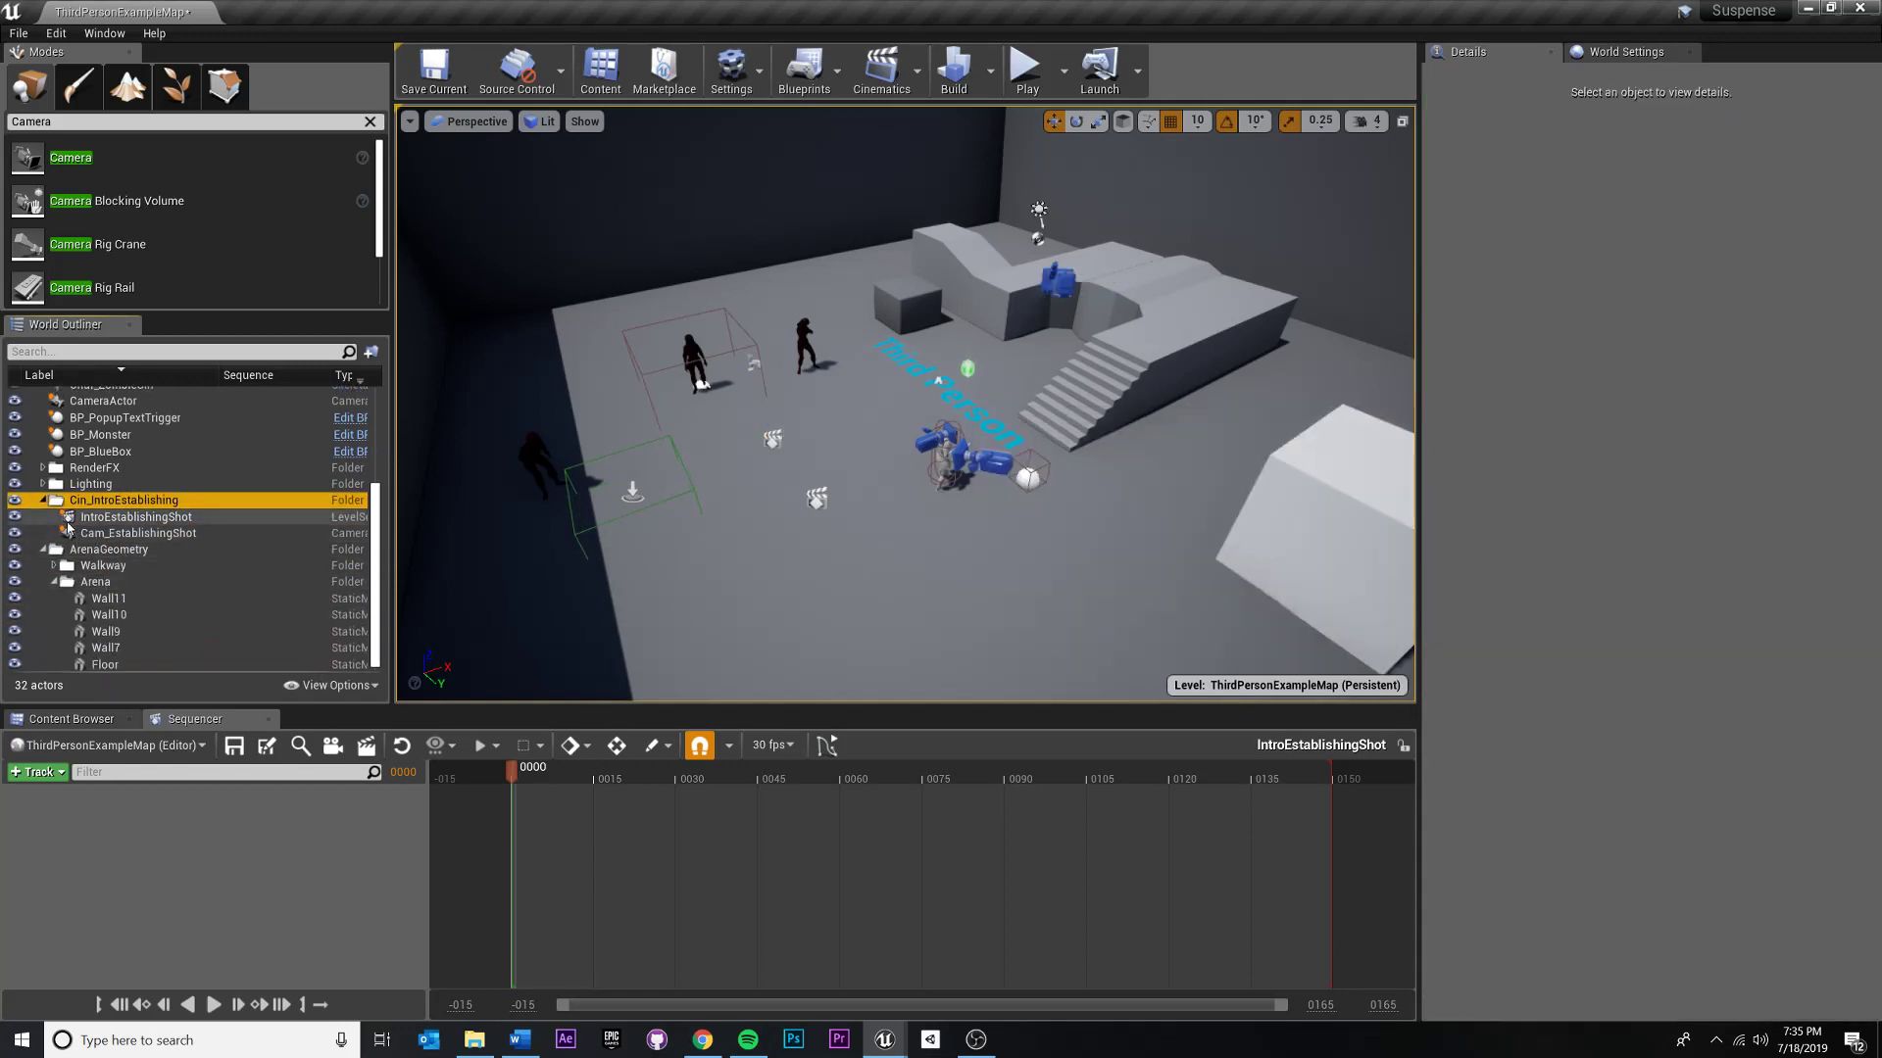
left_click(43, 501)
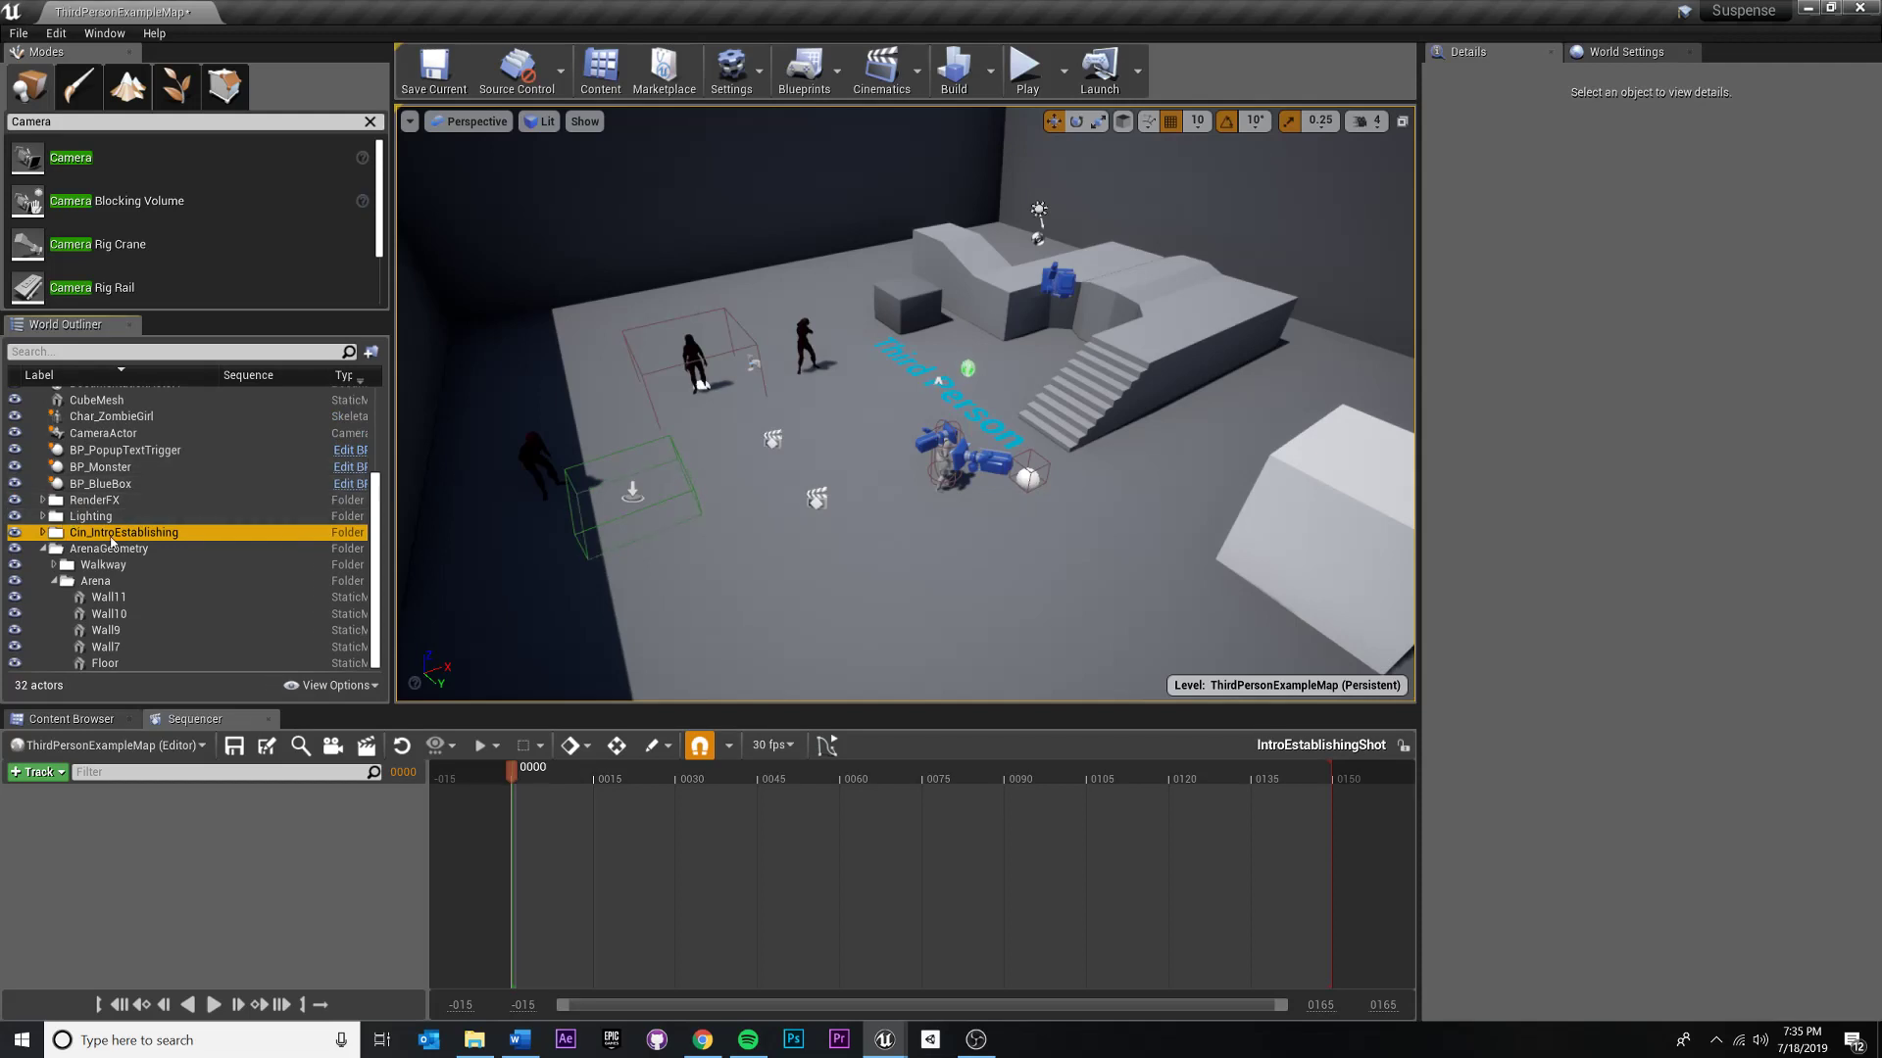
- Select Cam_EstablishingShot in the scene and add it to the IntroEstablishingShot timeline with its camera cut
mouse_move(765, 411)
right_mouse_down()
mouse_move(711, 353)
mouse_move(774, 412)
mouse_move(772, 392)
right_mouse_up()
key("w")
key("s")
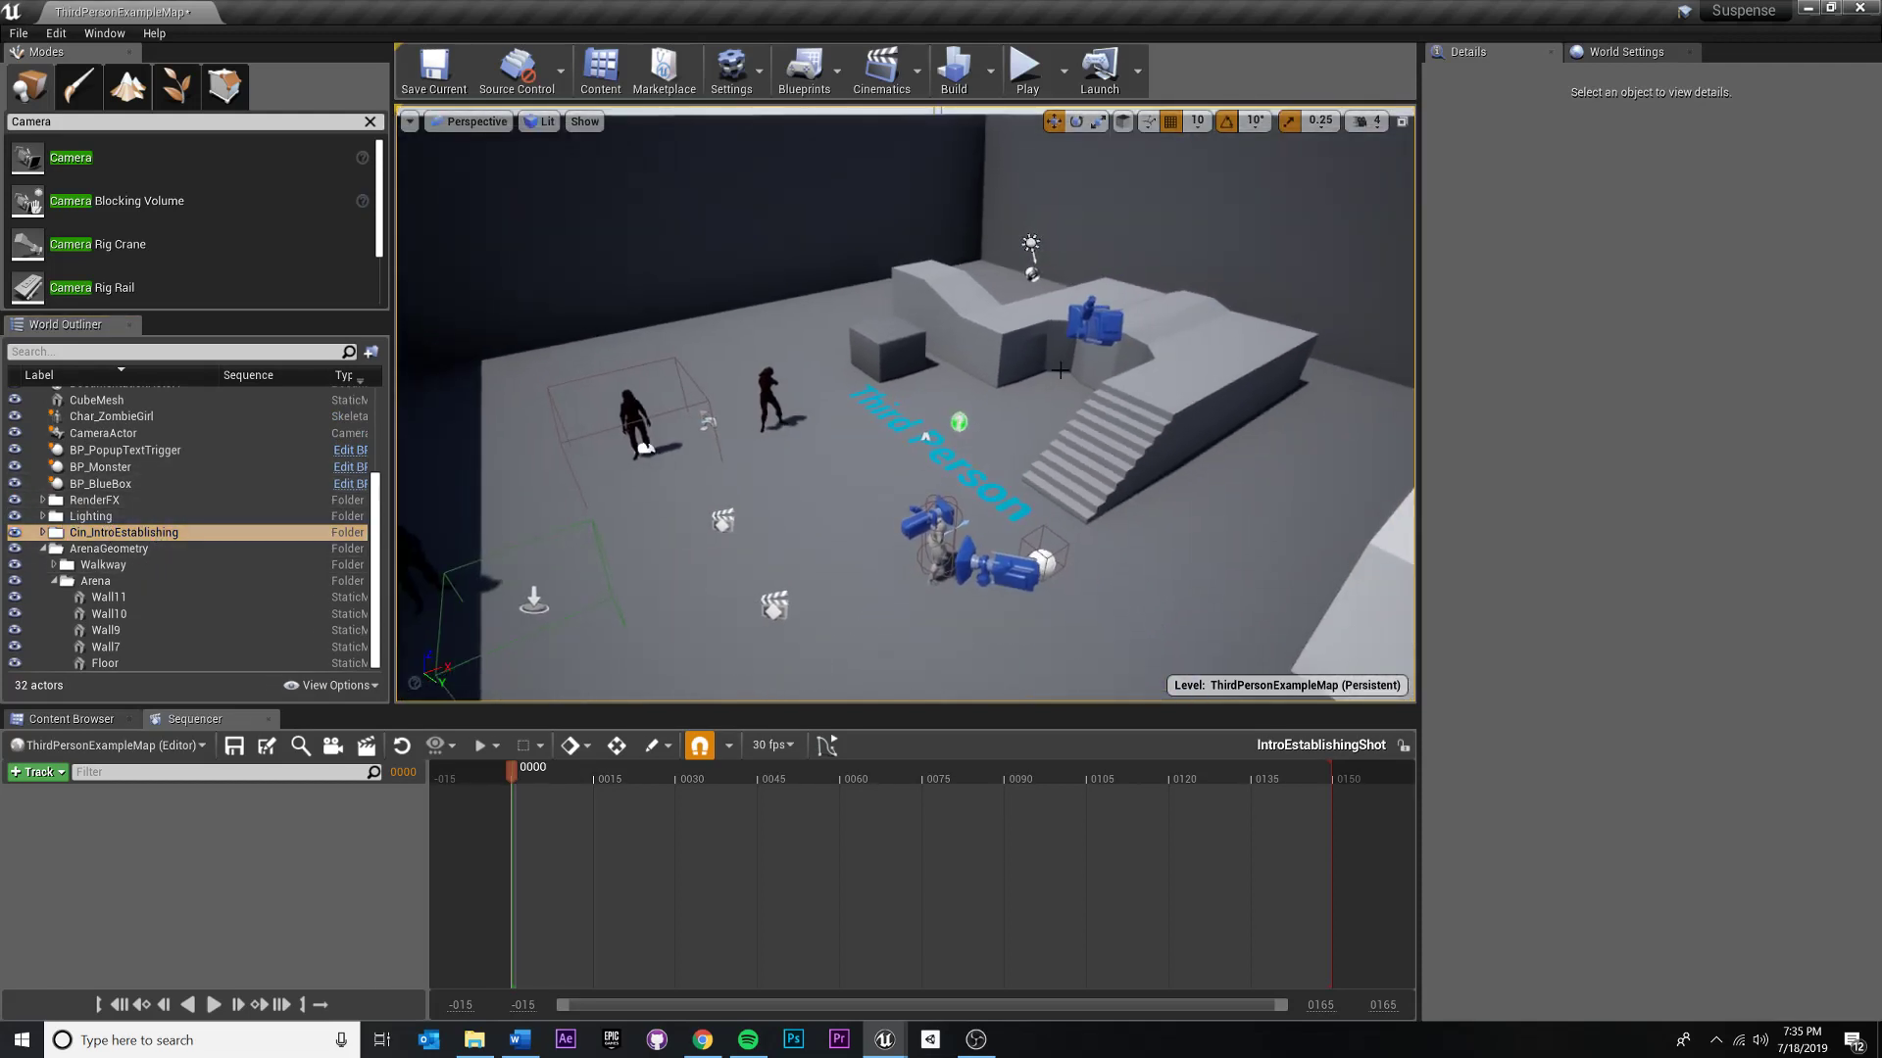
left_click(1088, 319)
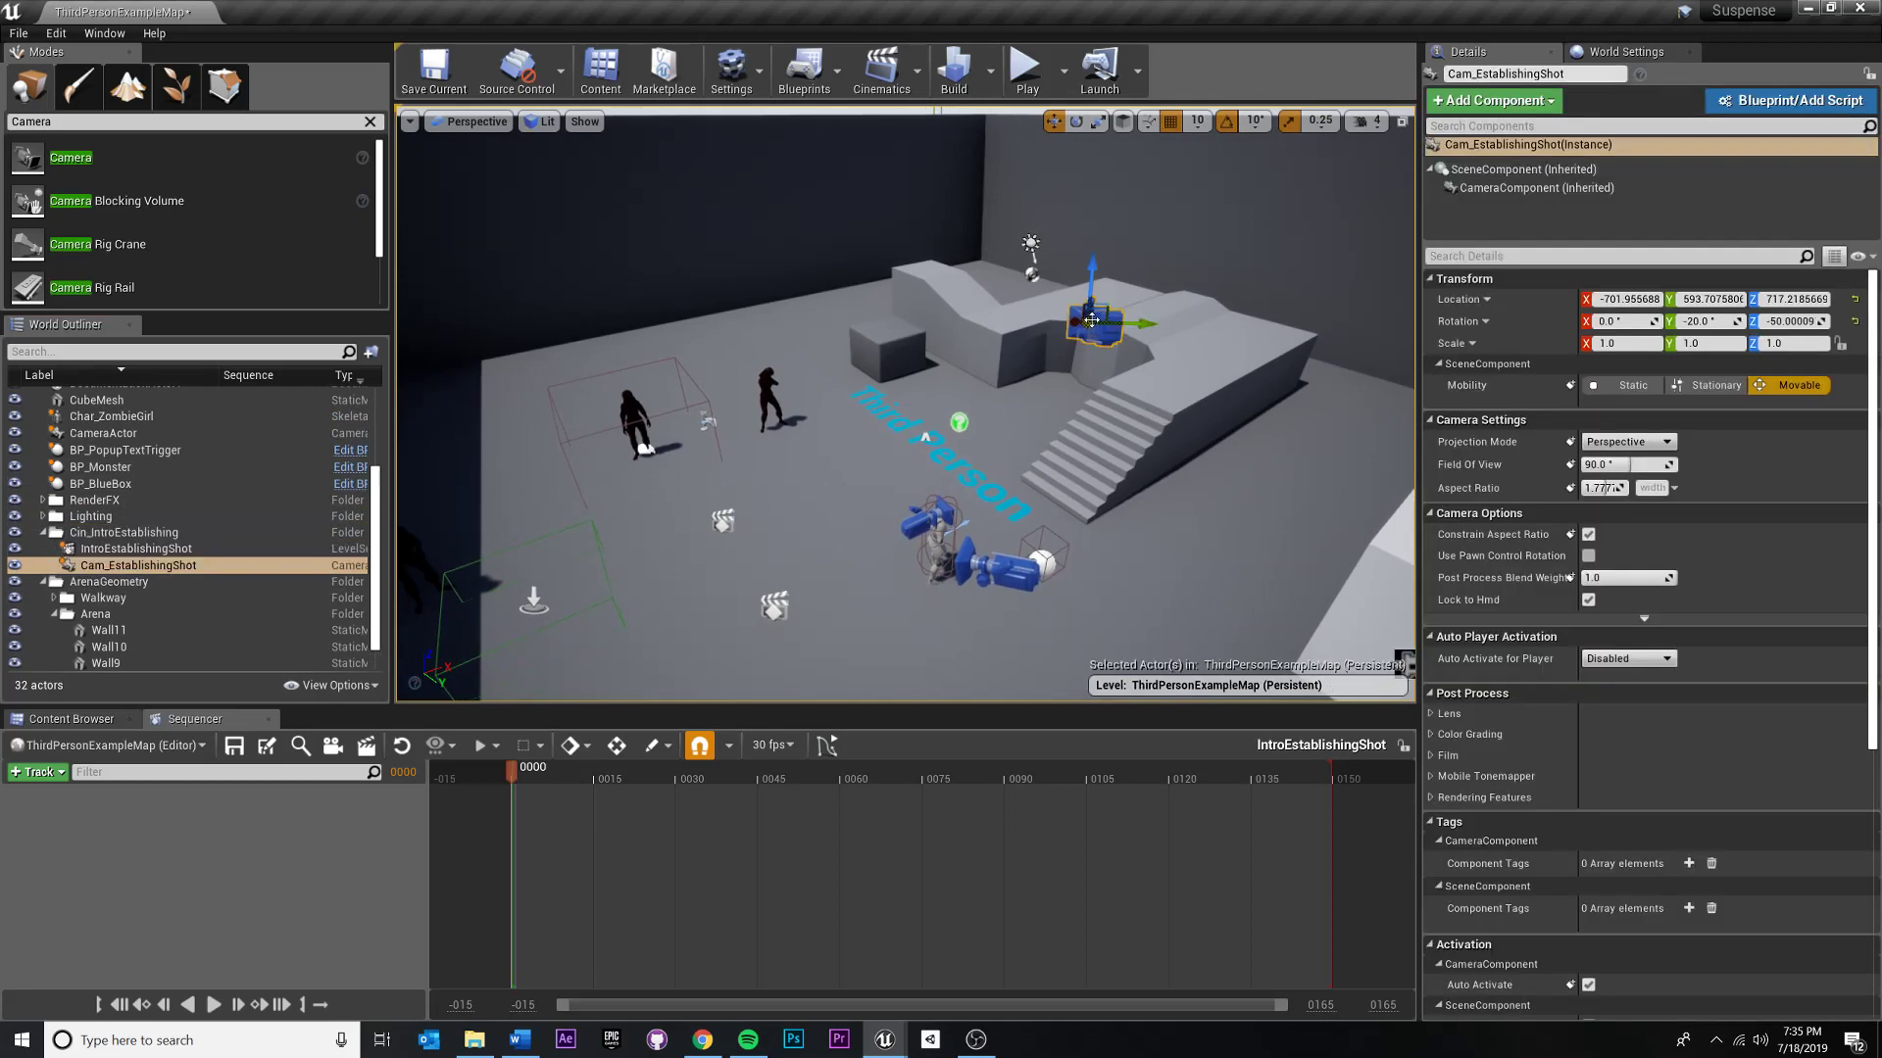
left_click(584, 782)
left_click_drag(553, 777, 372, 796)
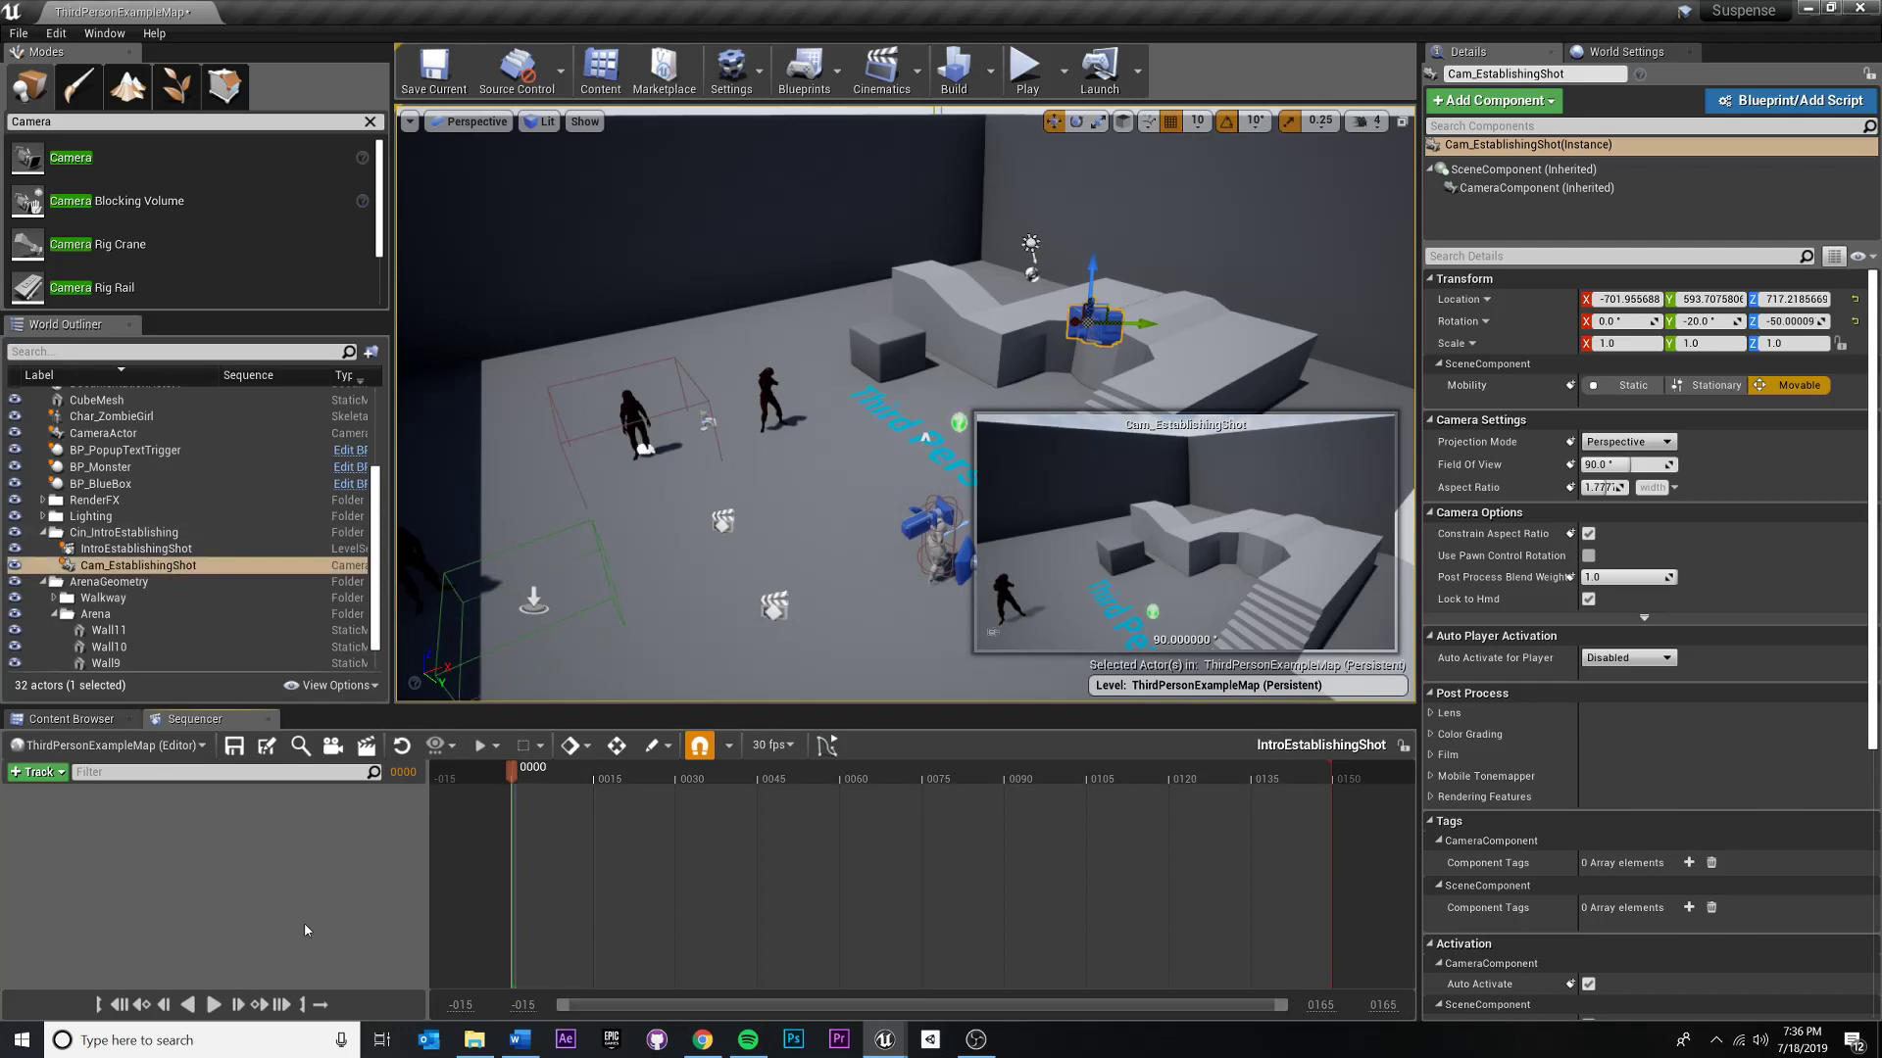
left_click_drag(137, 566, 79, 825)
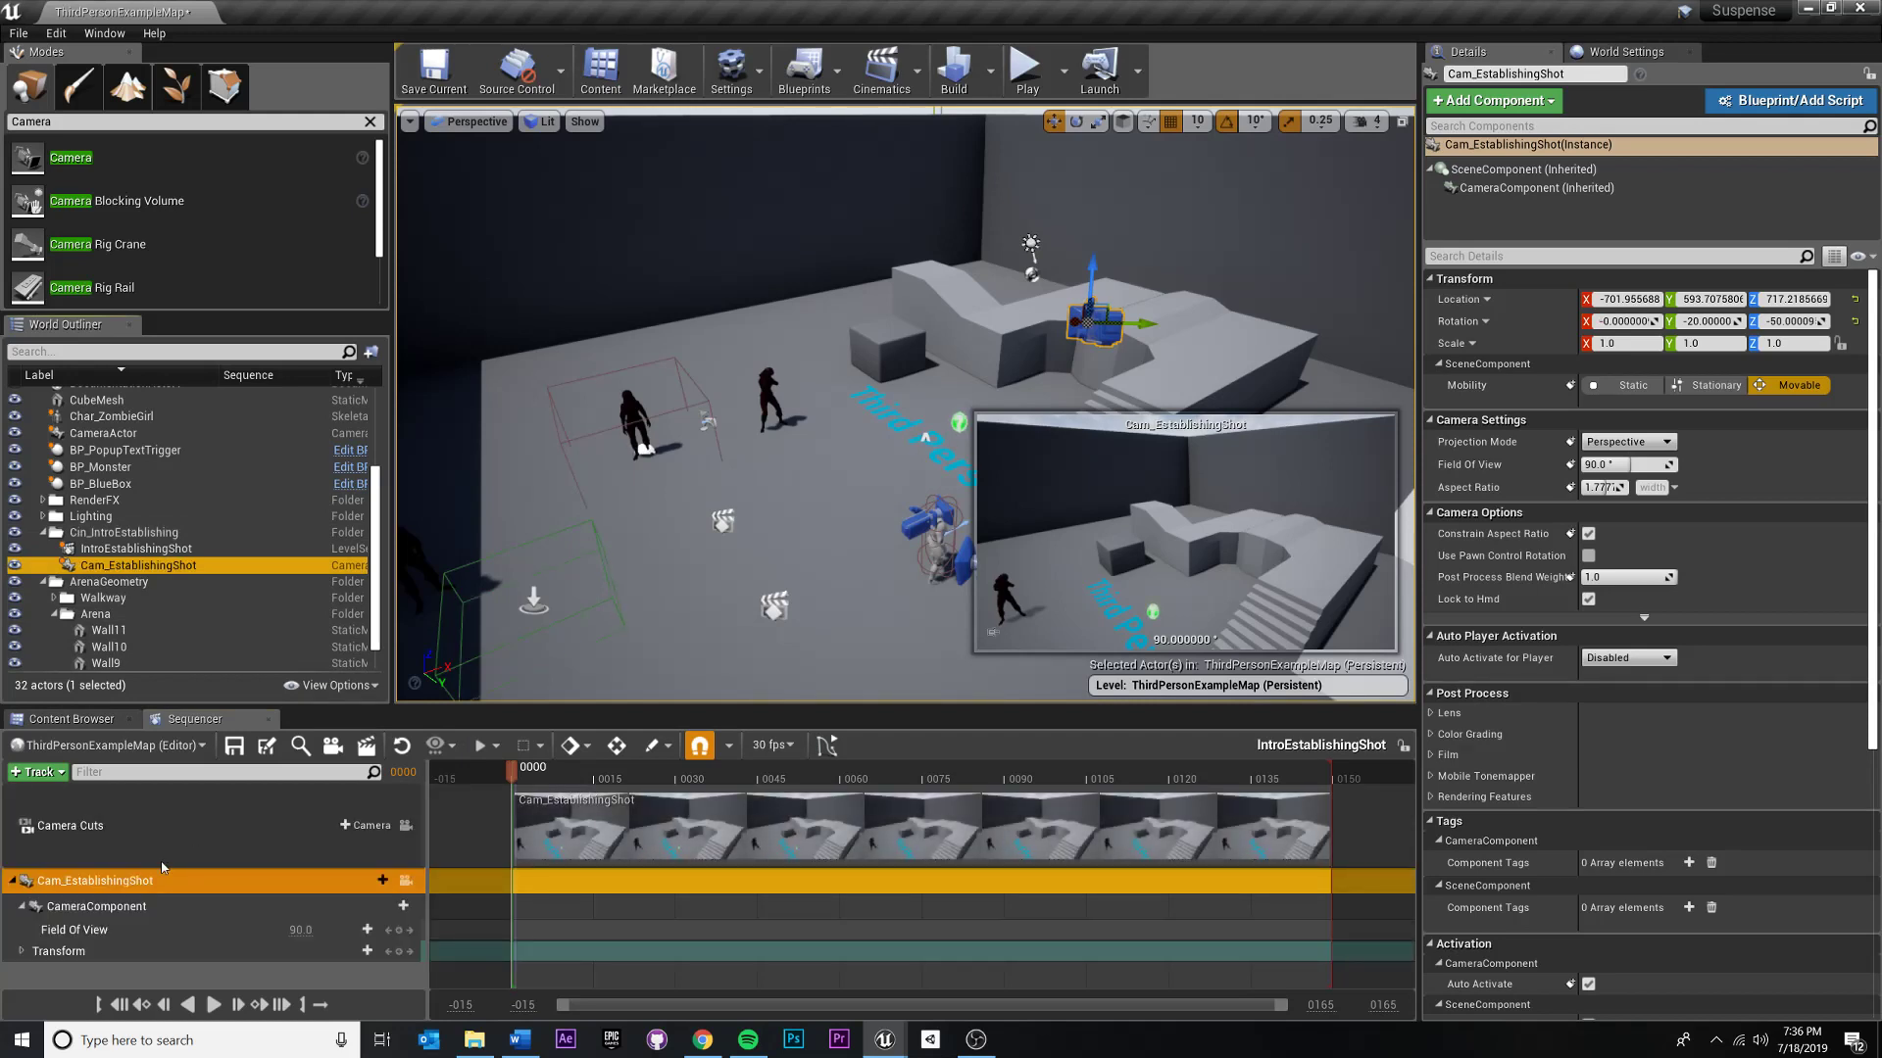
left_click(12, 885)
left_click(12, 885)
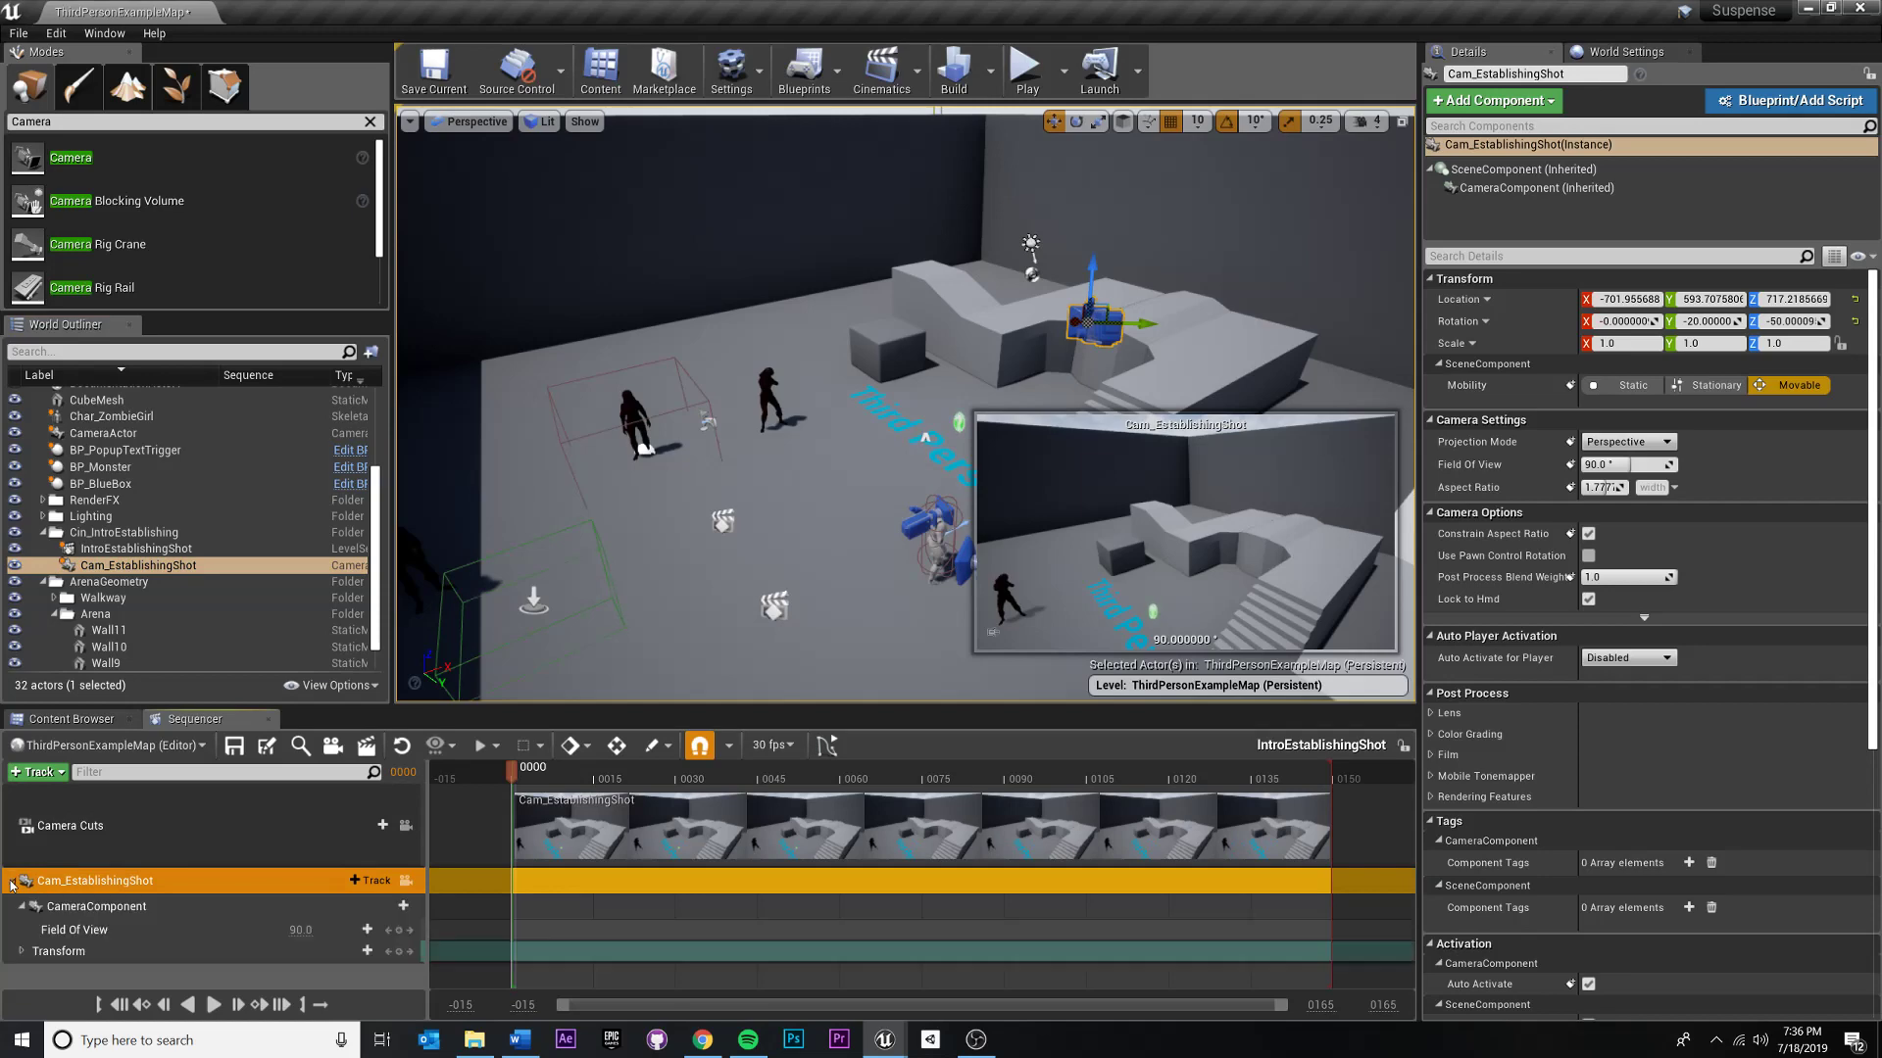
- Collapse the Cam_EstablishingShot track and add the ThirdPersonCharacter actor to the IntroEstablishingShot timeline as its own track
left_click(12, 885)
left_click(112, 927)
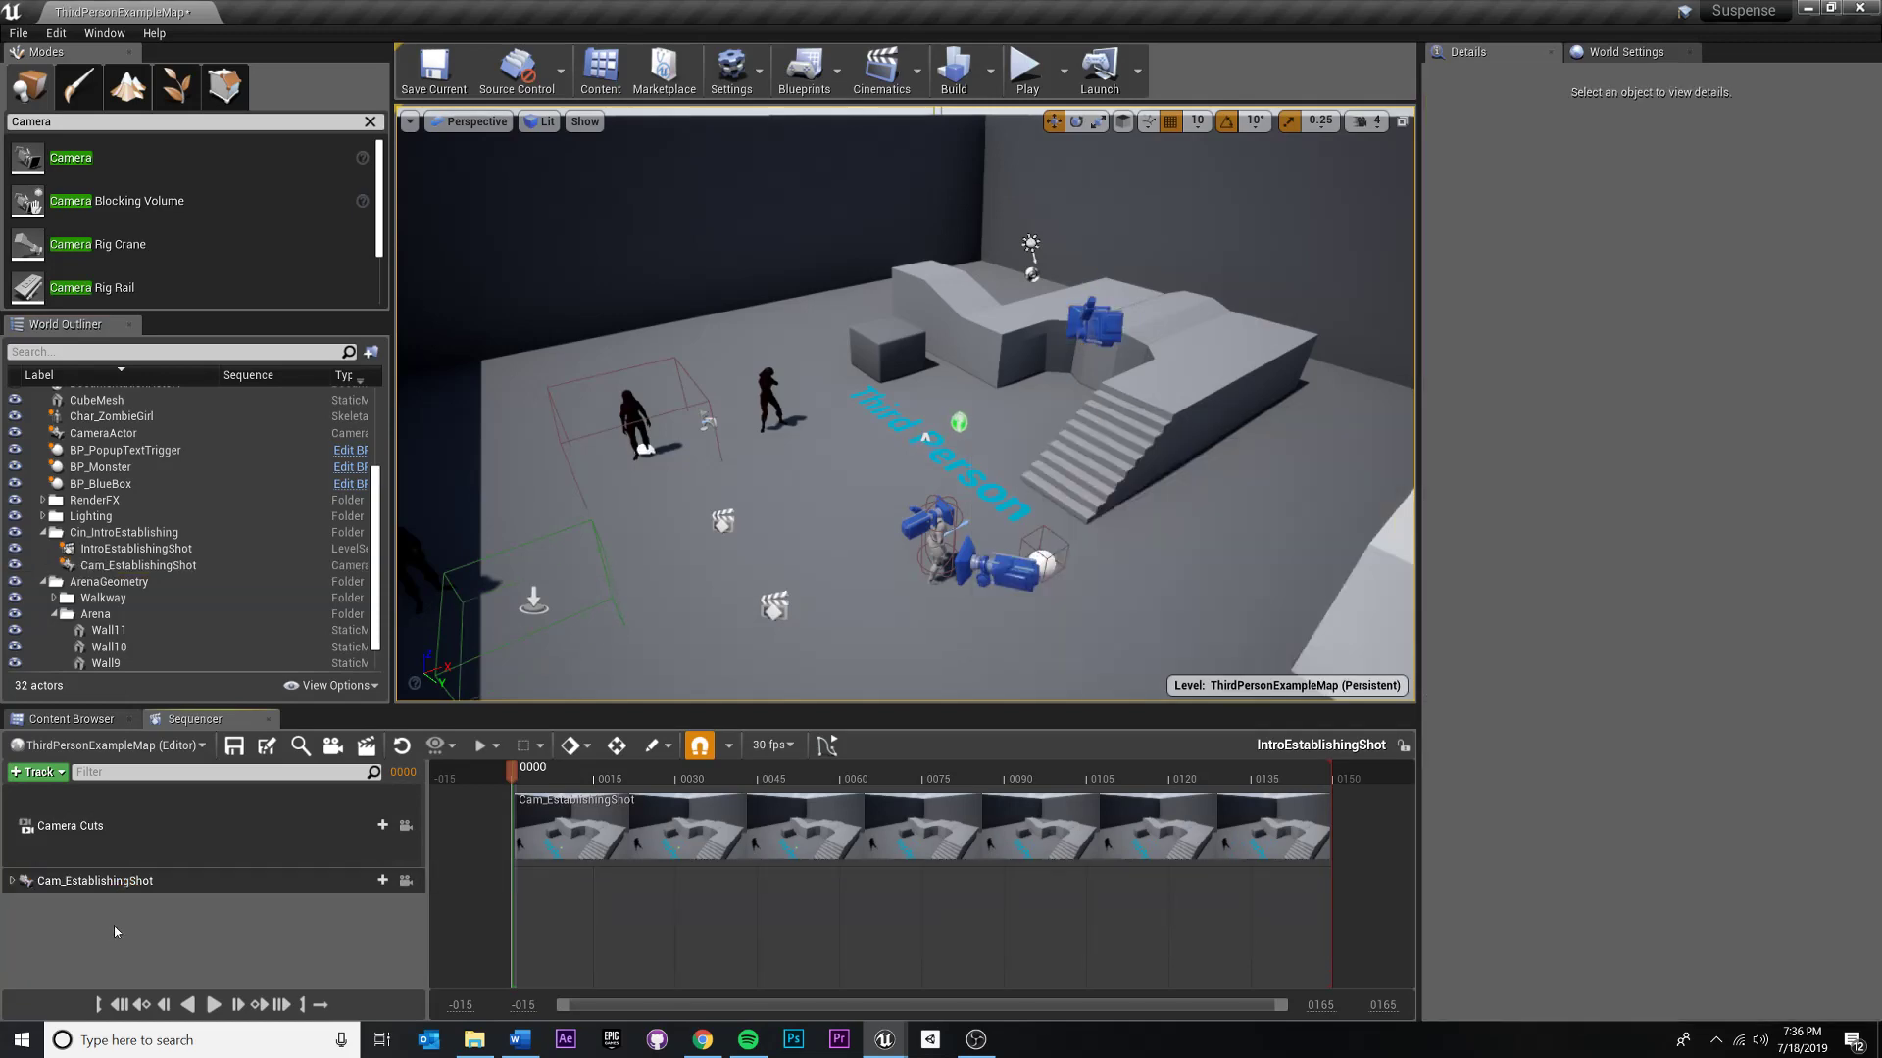
left_click(936, 531)
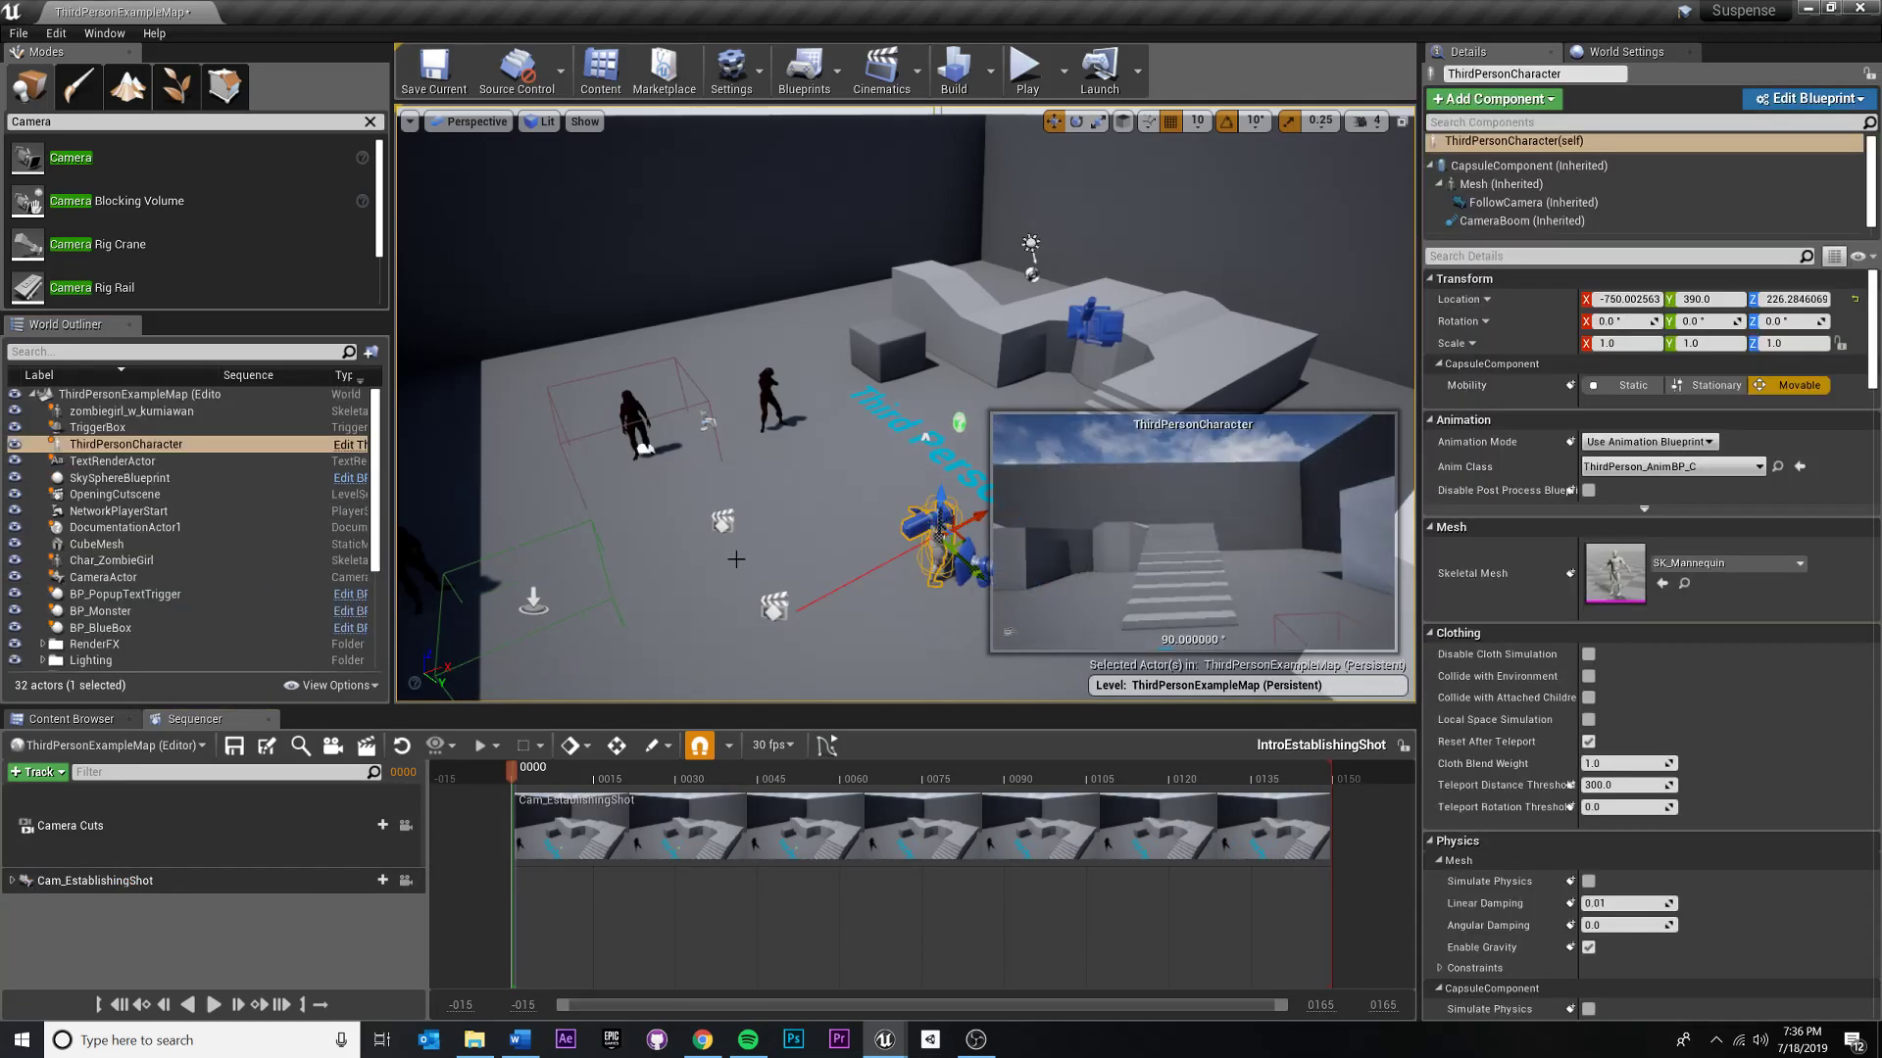
left_click(154, 447)
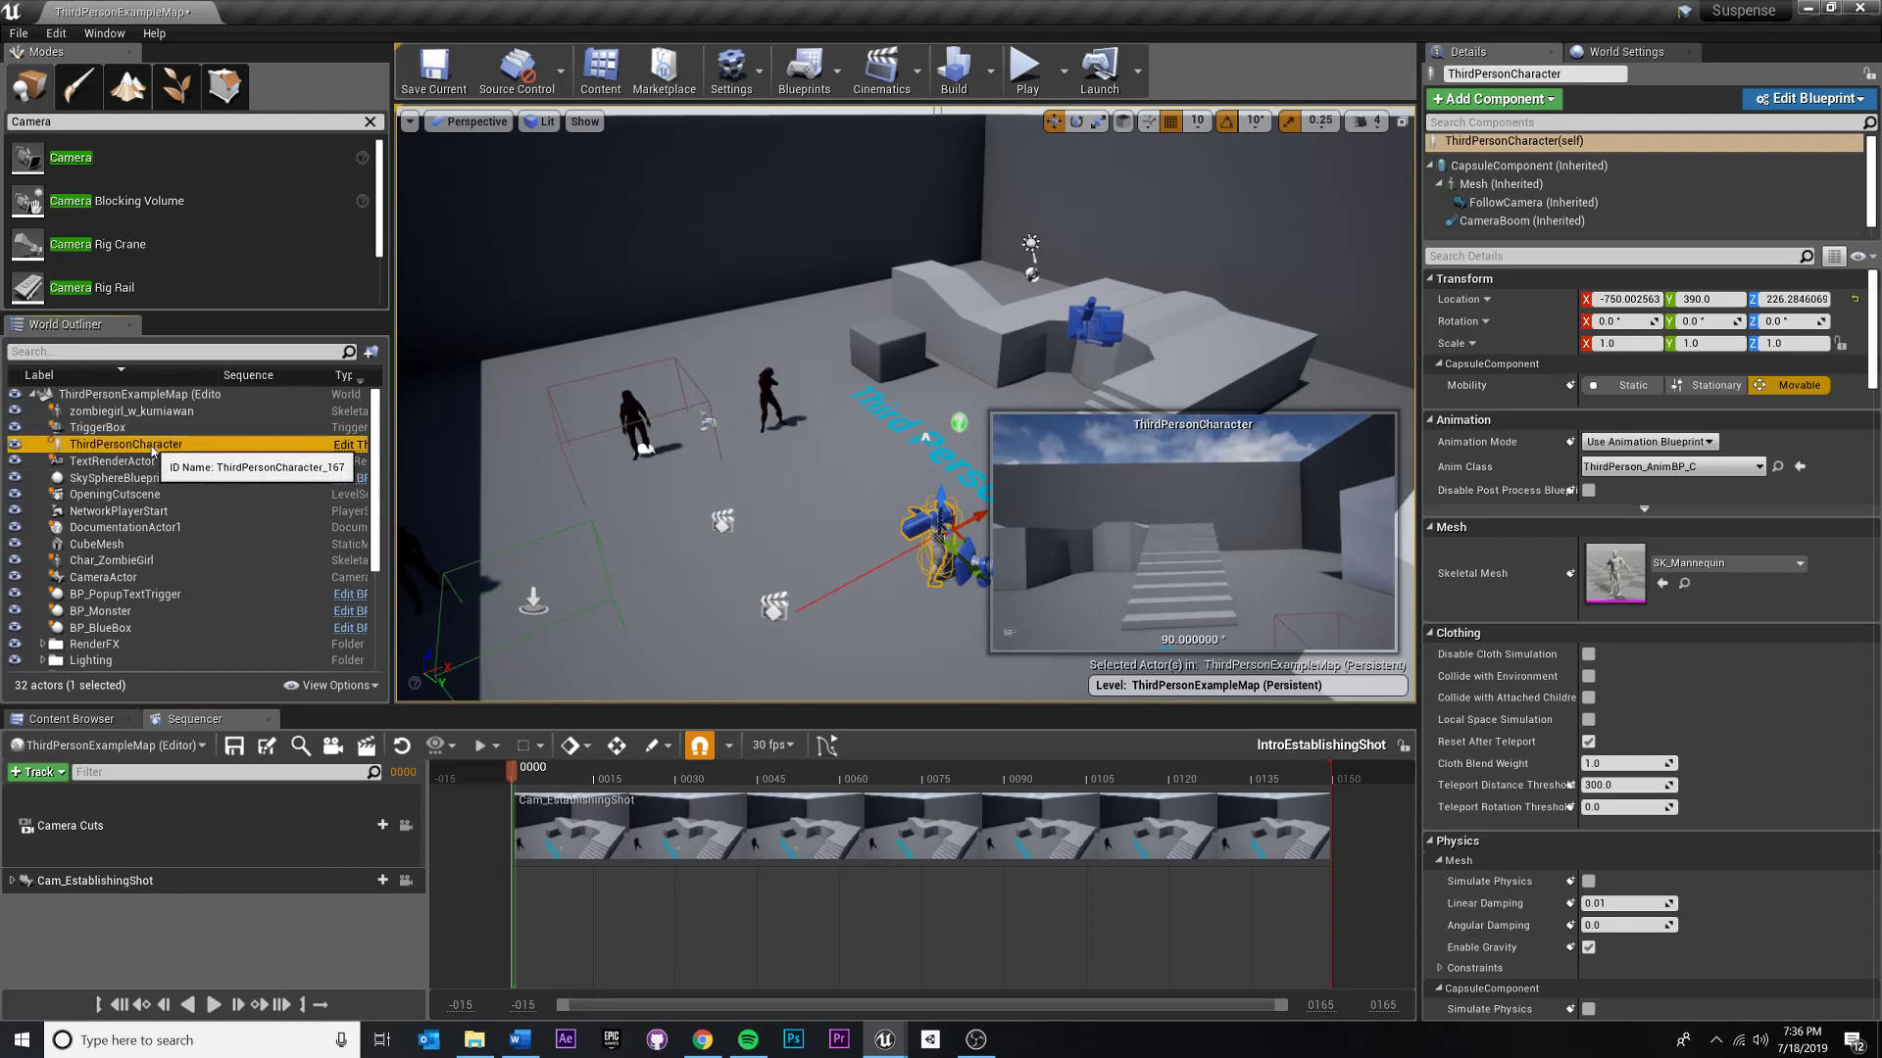
left_click_drag(154, 447, 129, 934)
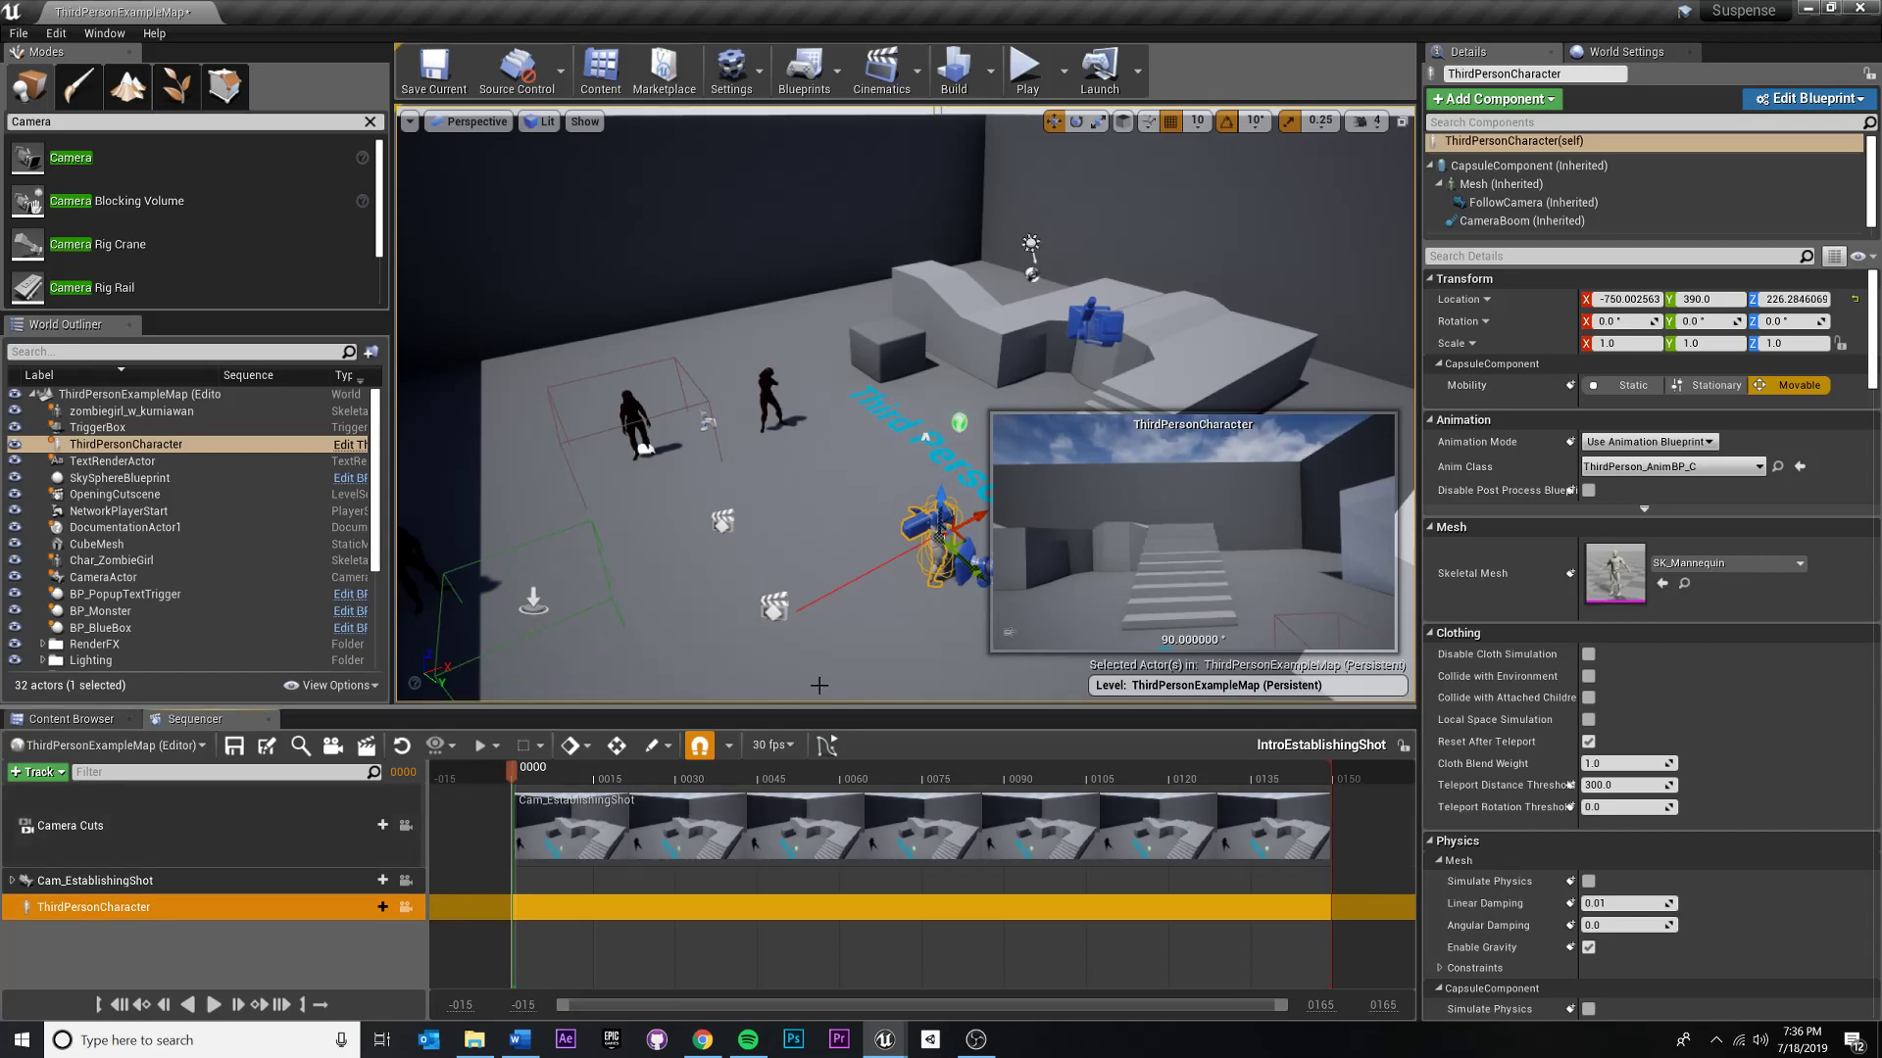
right_click_drag(833, 578, 956, 495)
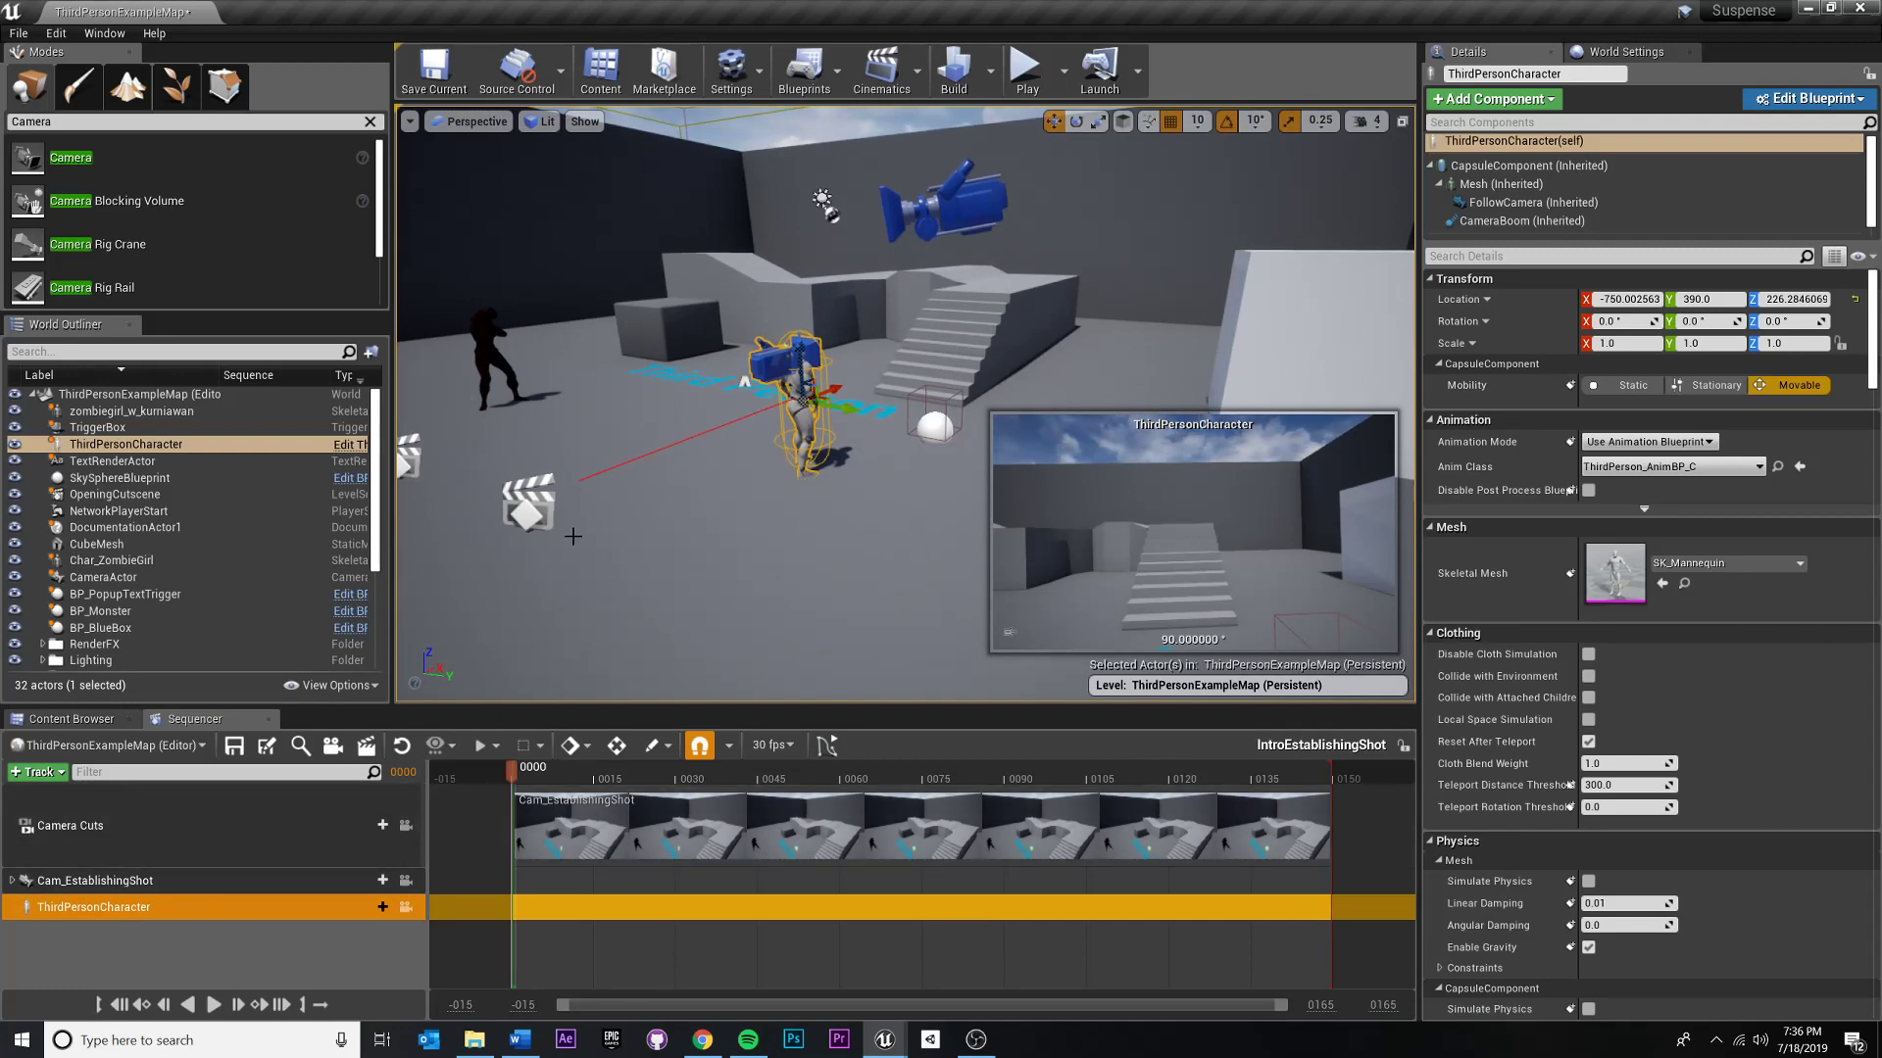
right_click_drag(921, 254, 868, 271)
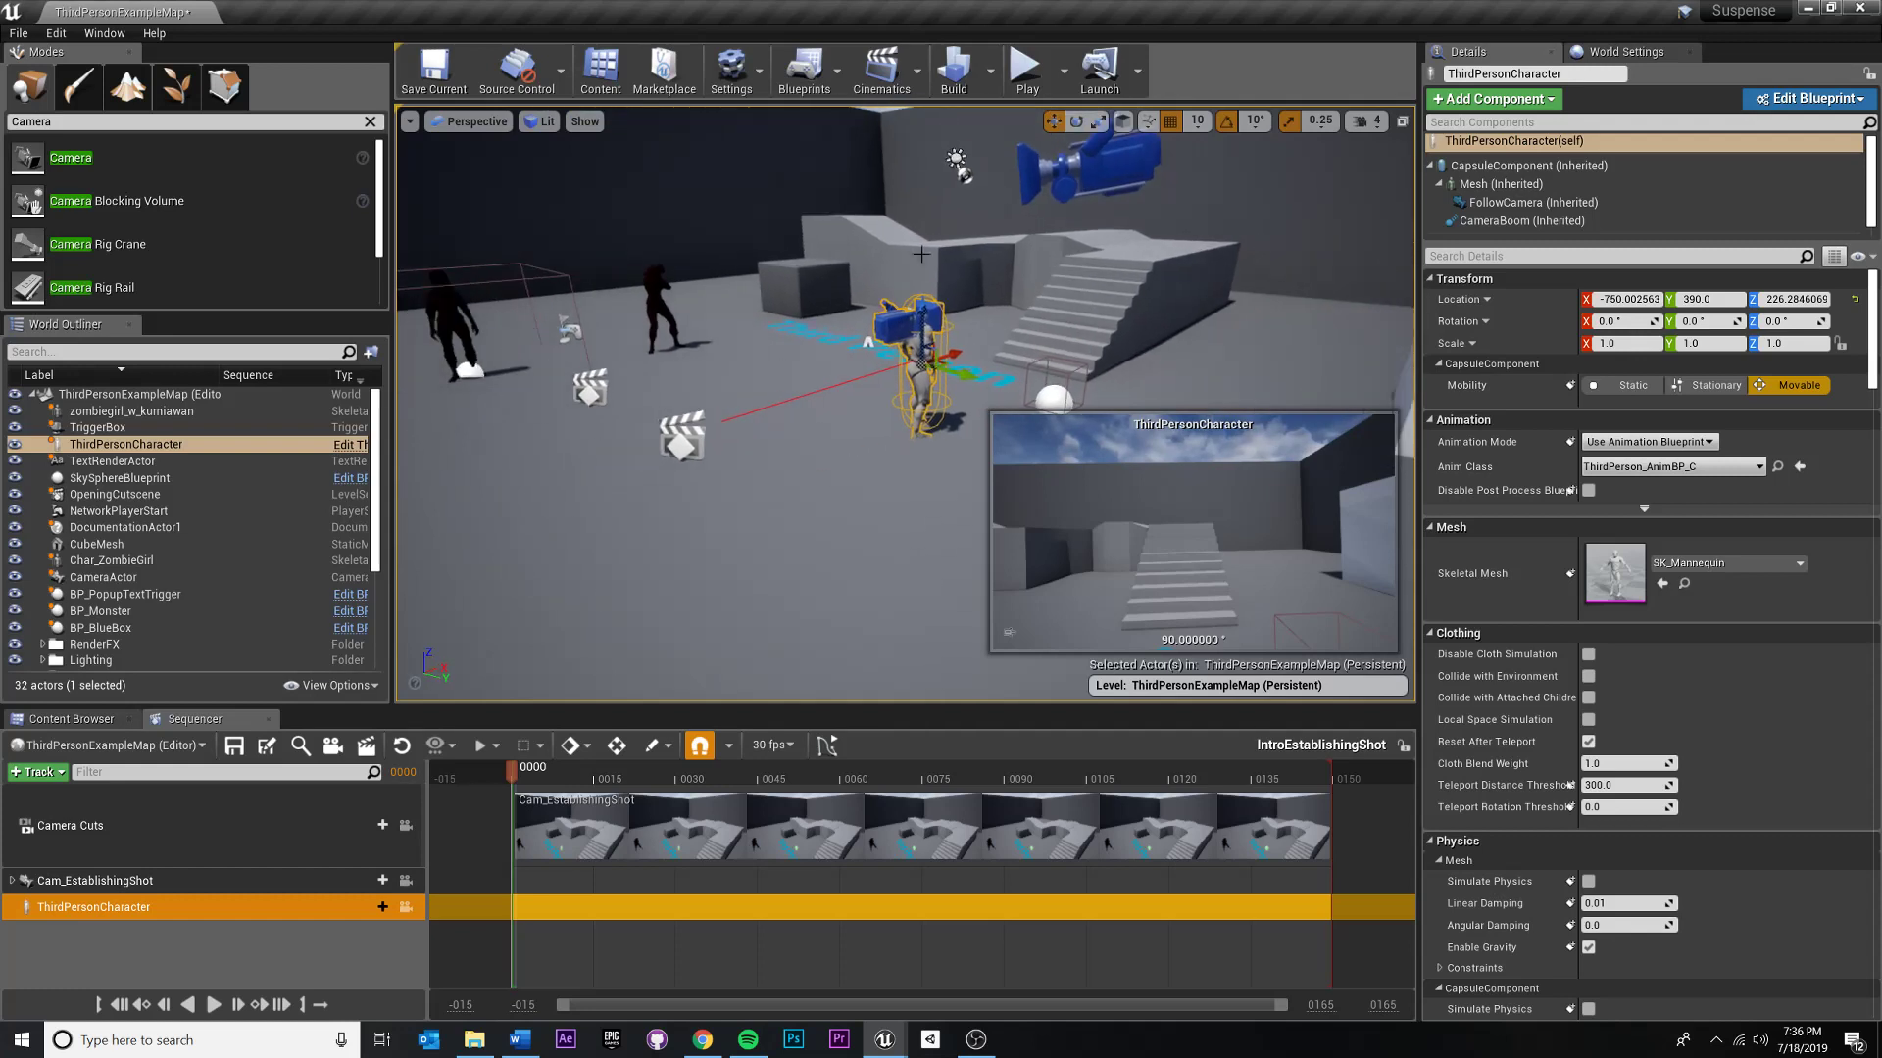